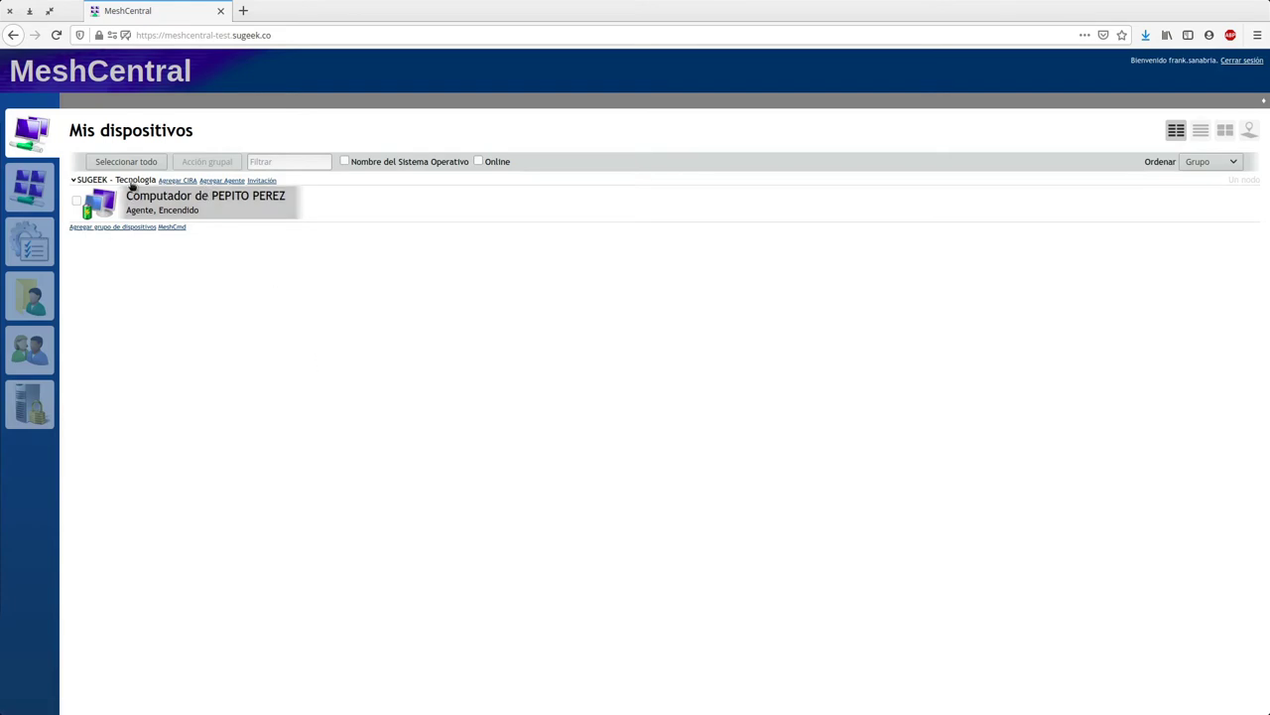
Create a new device group named "SUGEEK - Servidores" with the default software agent management type
click(107, 227)
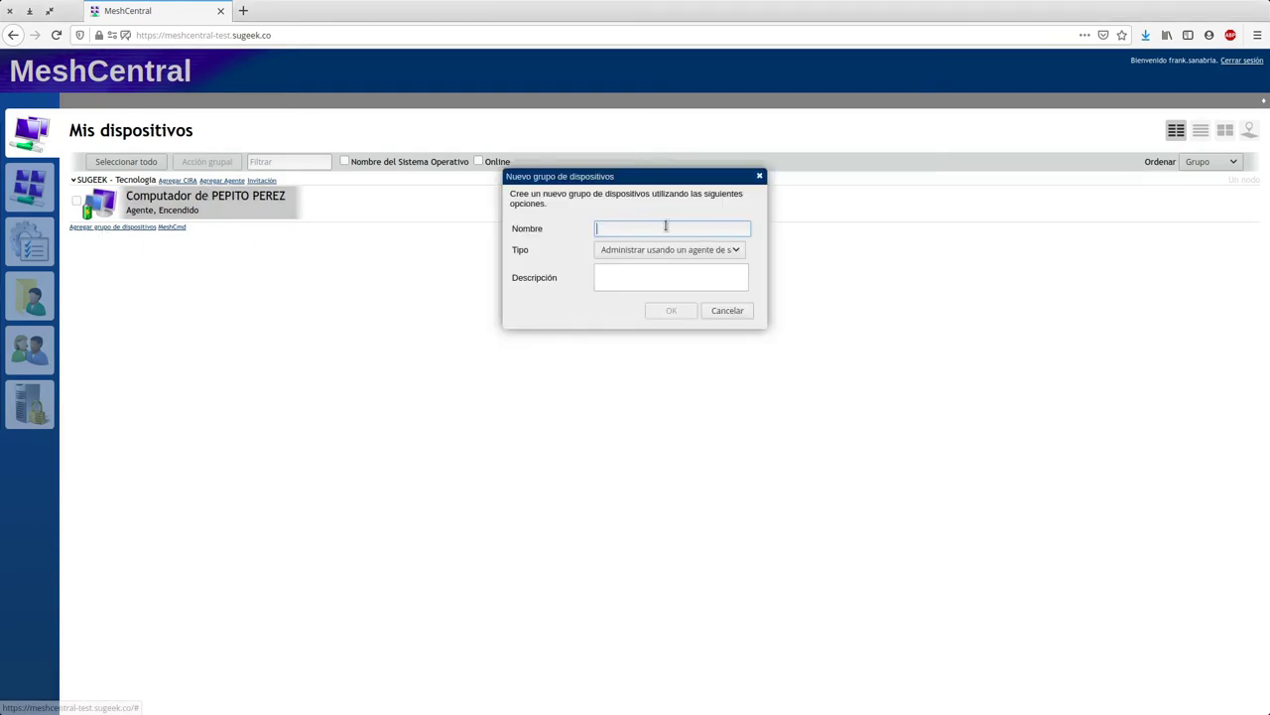
text(SUGEEK - Servidores)
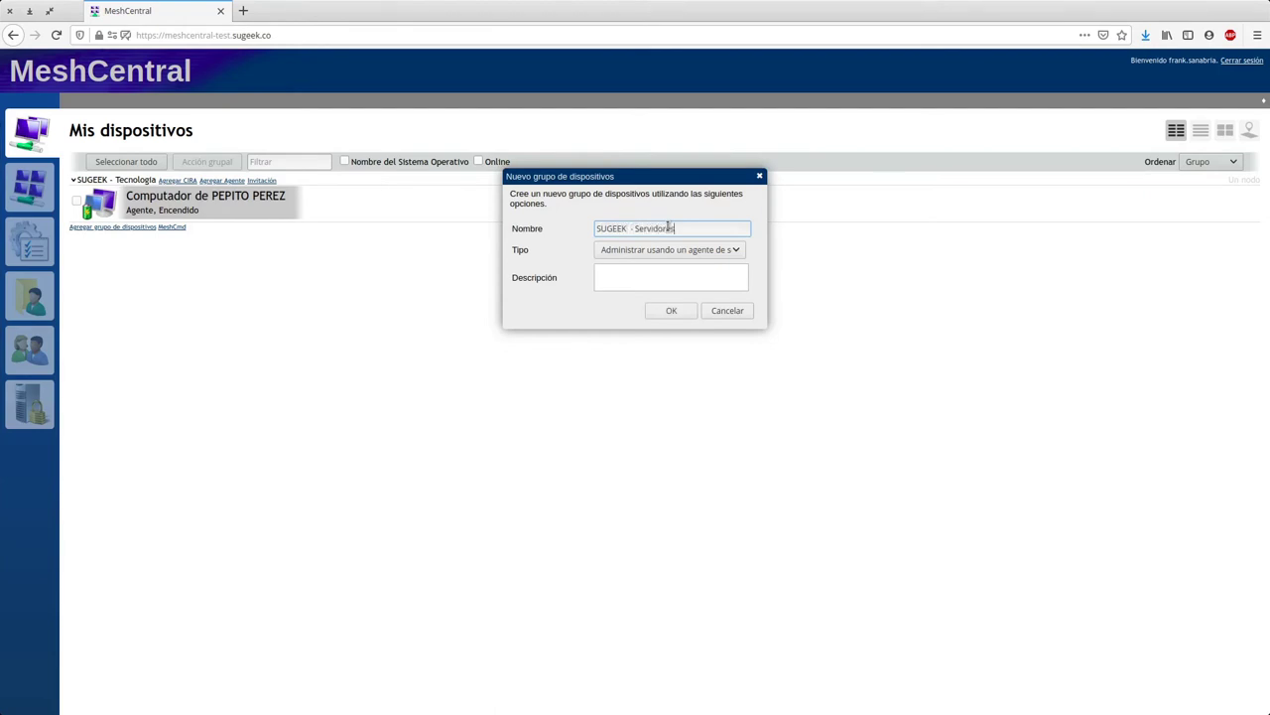
click(660, 312)
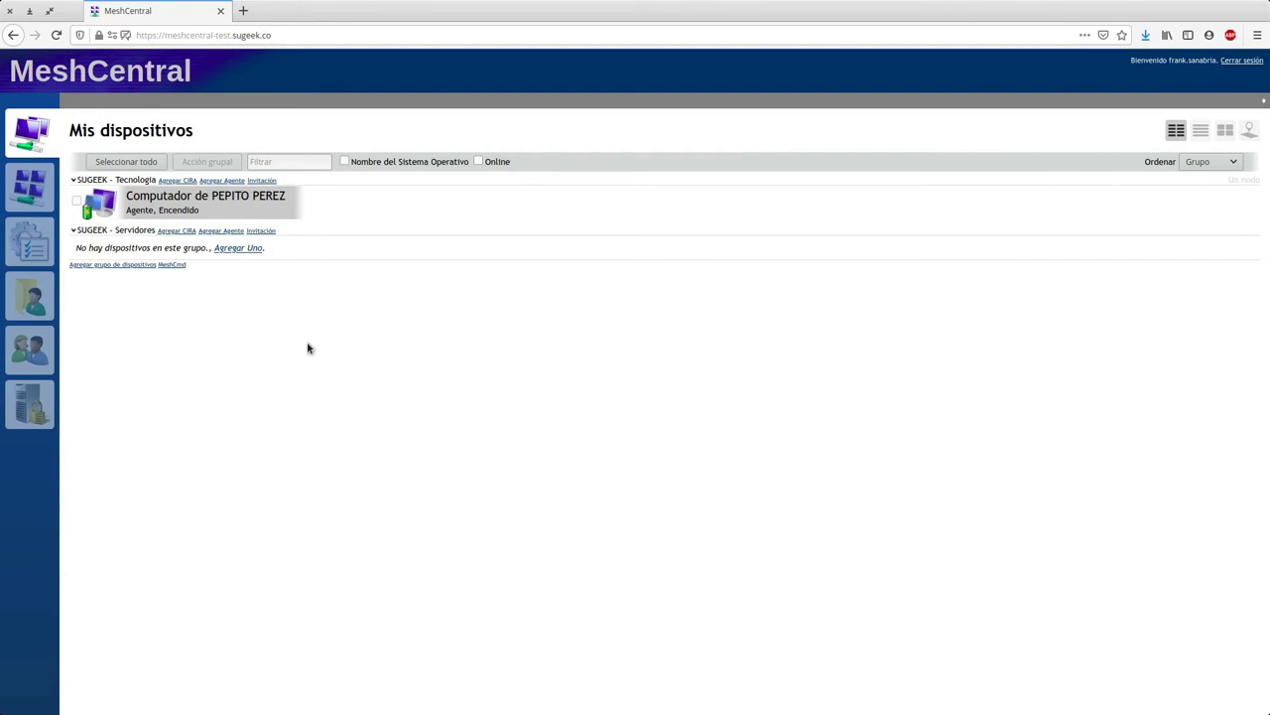
key(super)
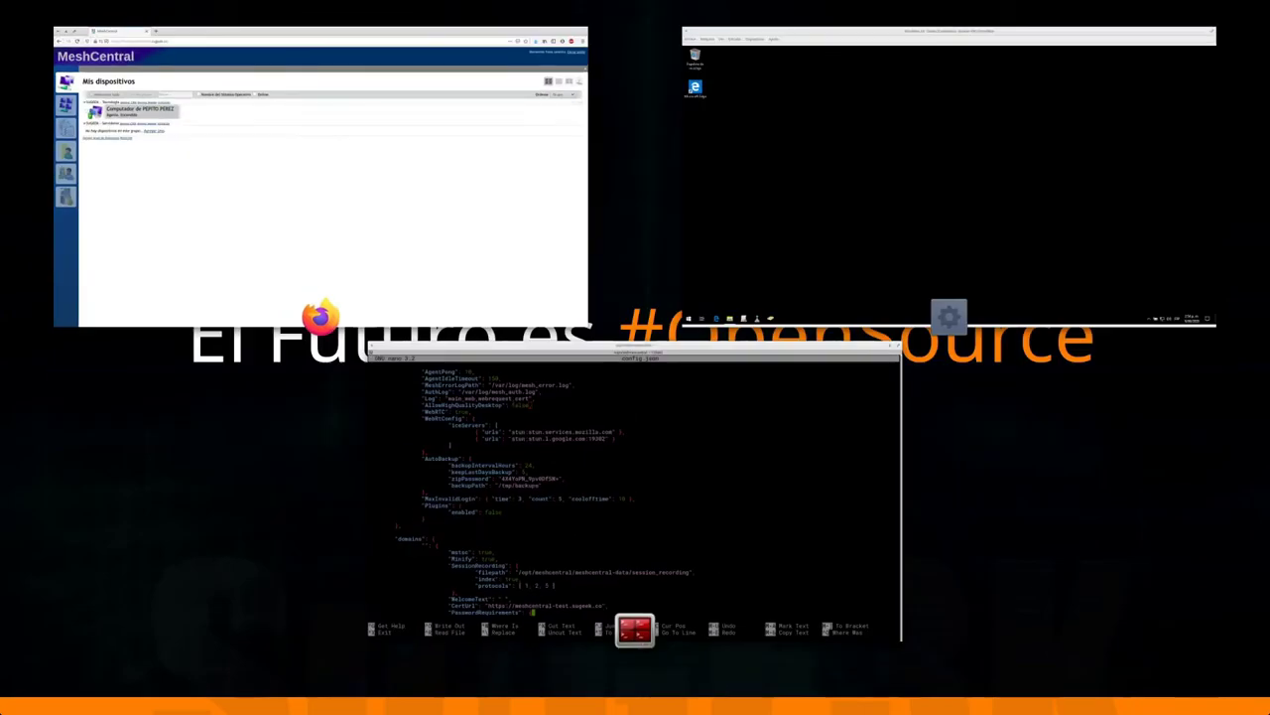
click(225, 230)
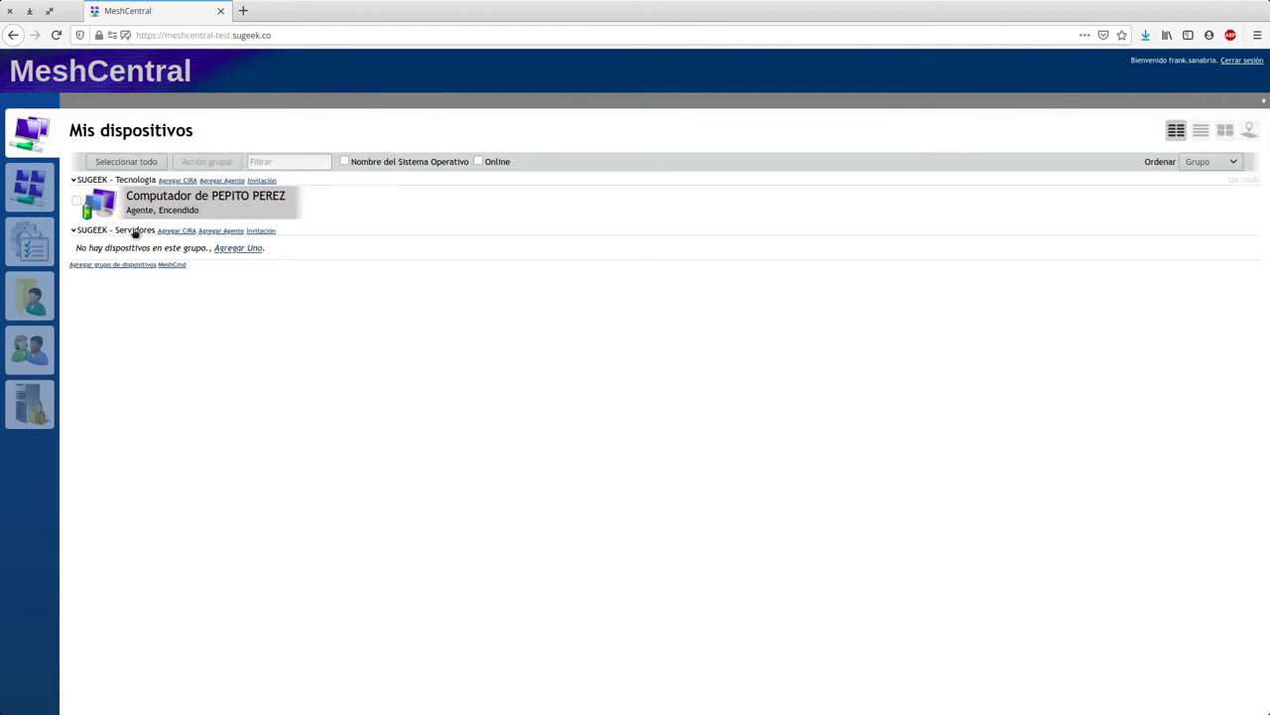
Start adding a device to SUGEEK - Servidores, choose the Linux / BSD system, and select the full agent install command
click(250, 248)
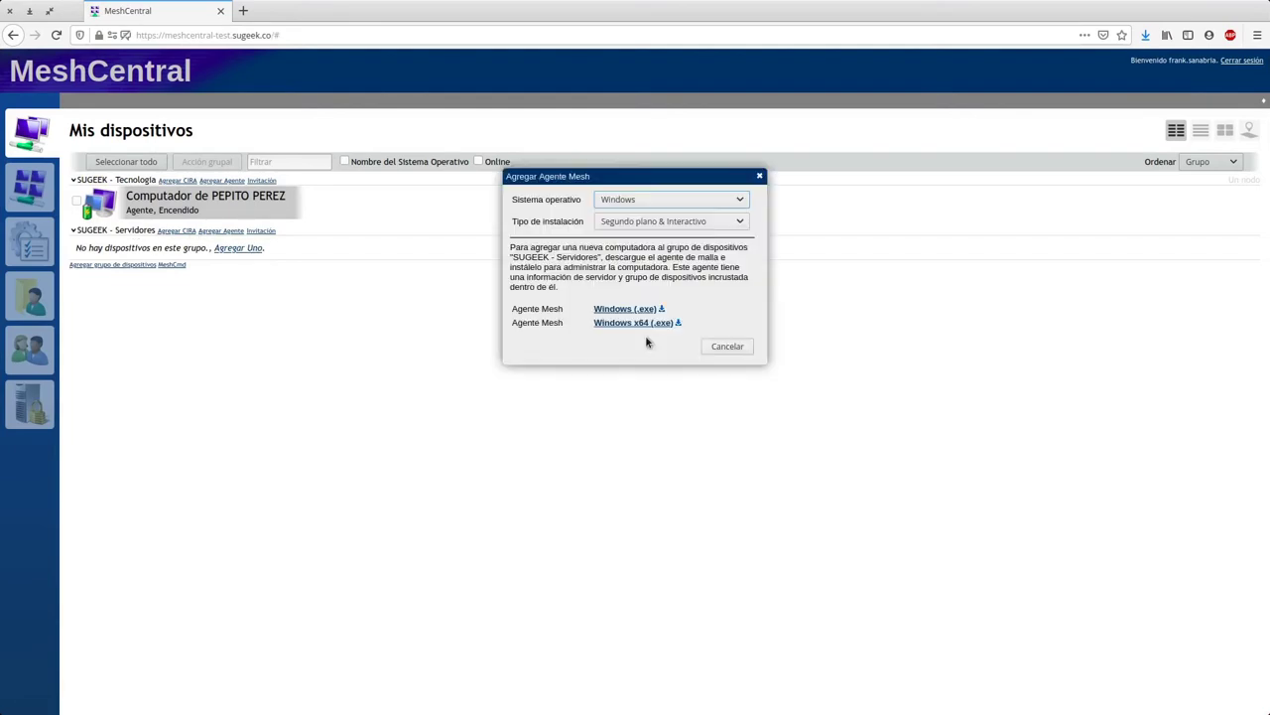
click(667, 202)
click(649, 234)
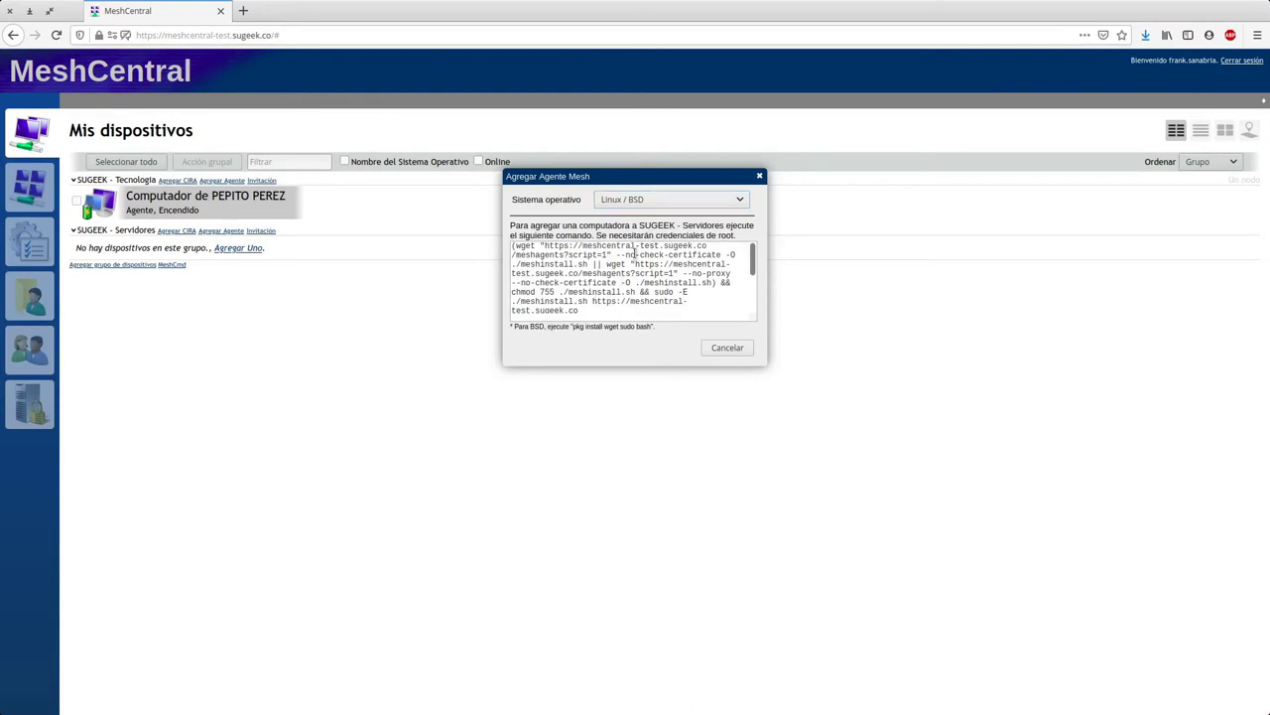
click(662, 203)
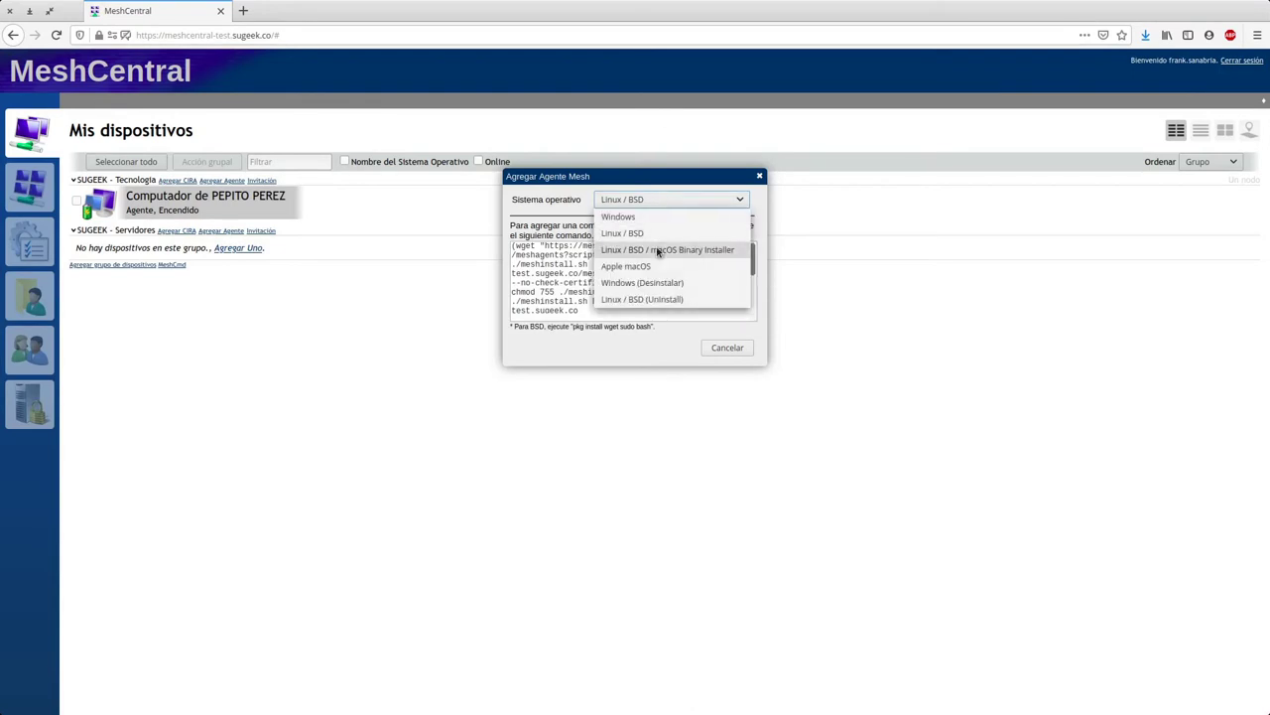
click(658, 251)
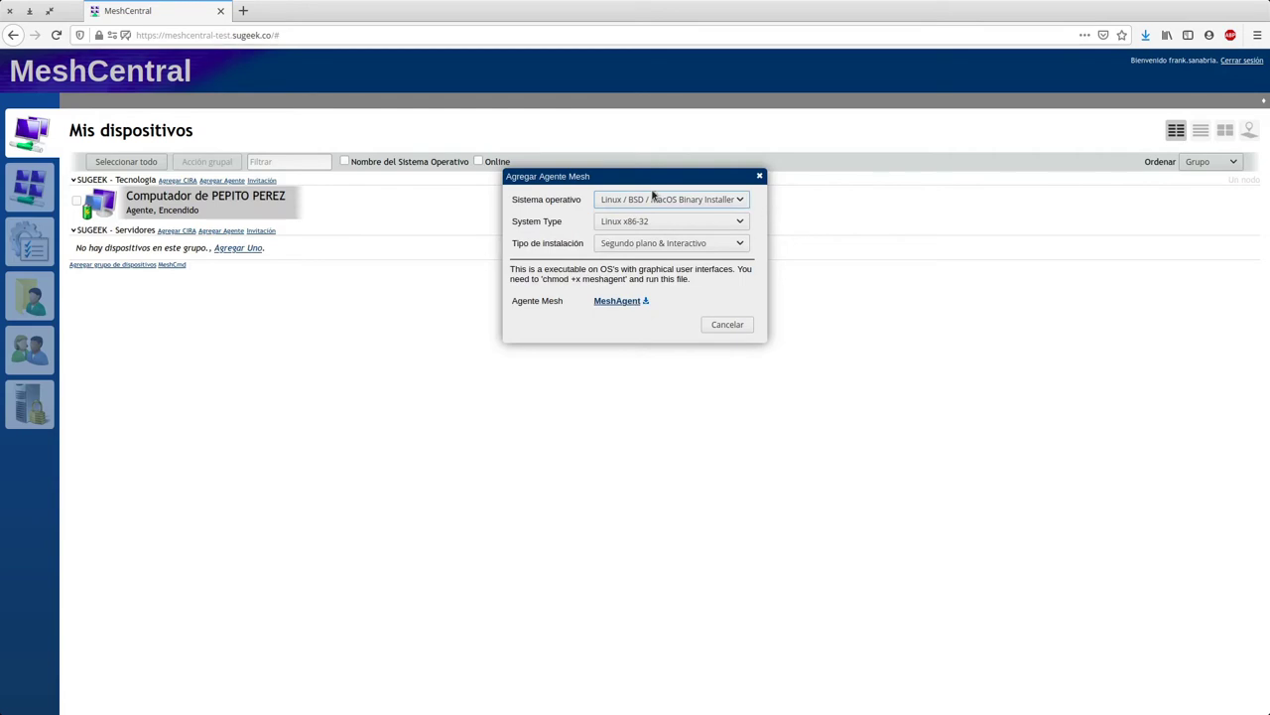
click(653, 198)
click(635, 229)
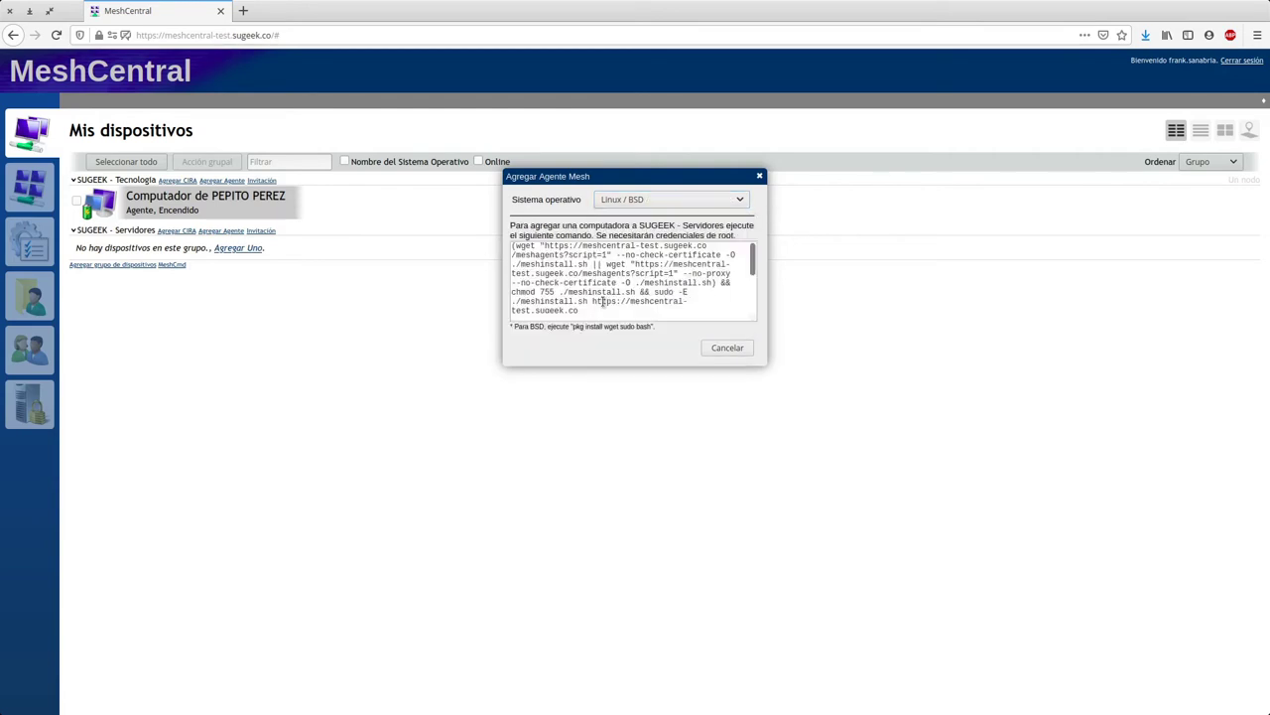
drag(514, 248, 627, 463)
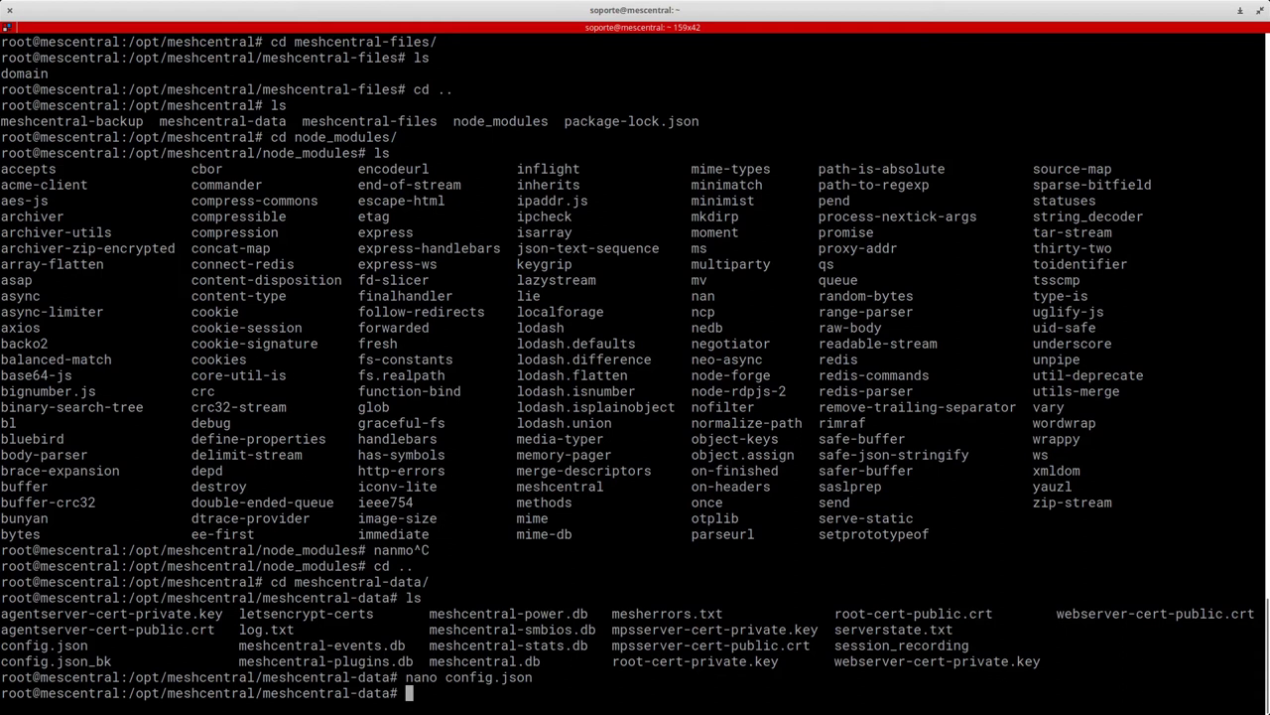
In the terminal, go to the home directory, list its files and run the copied mesh agent install command
text(cd .)
key(Return)
text(cd)
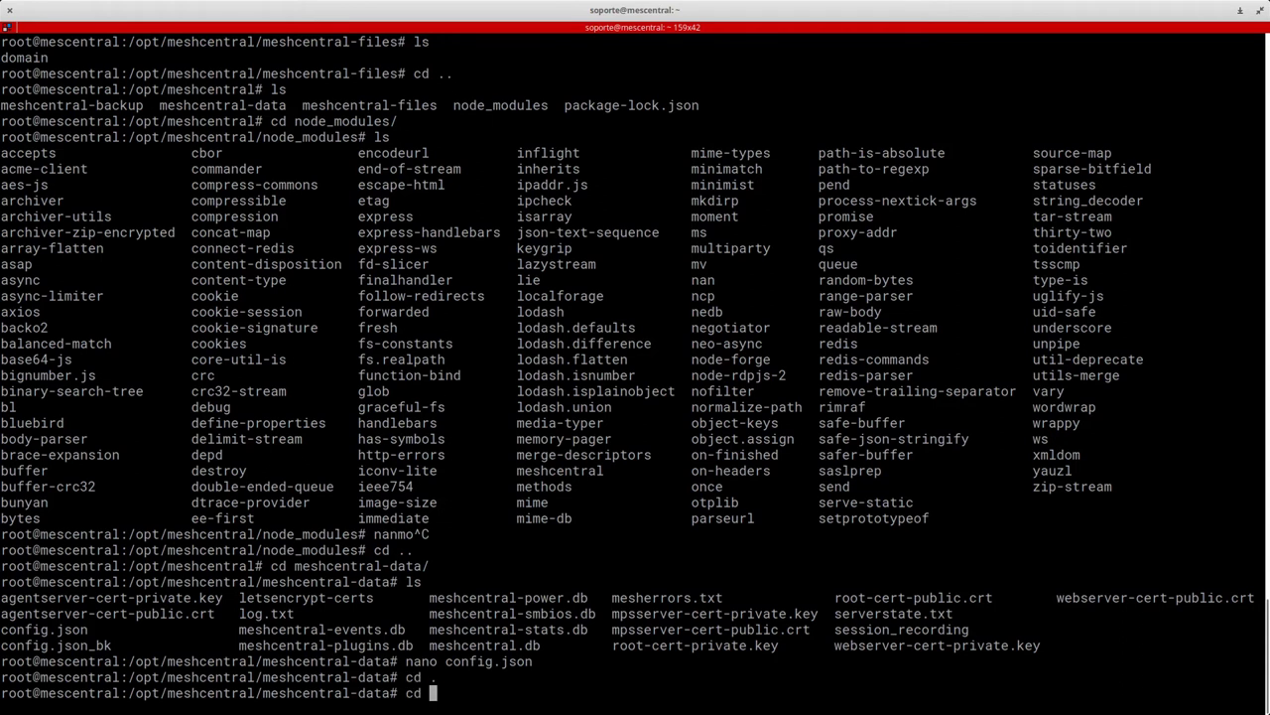
key(Return)
text(ls)
key(Return)
key(ctrl+shift+v)
key(Return)
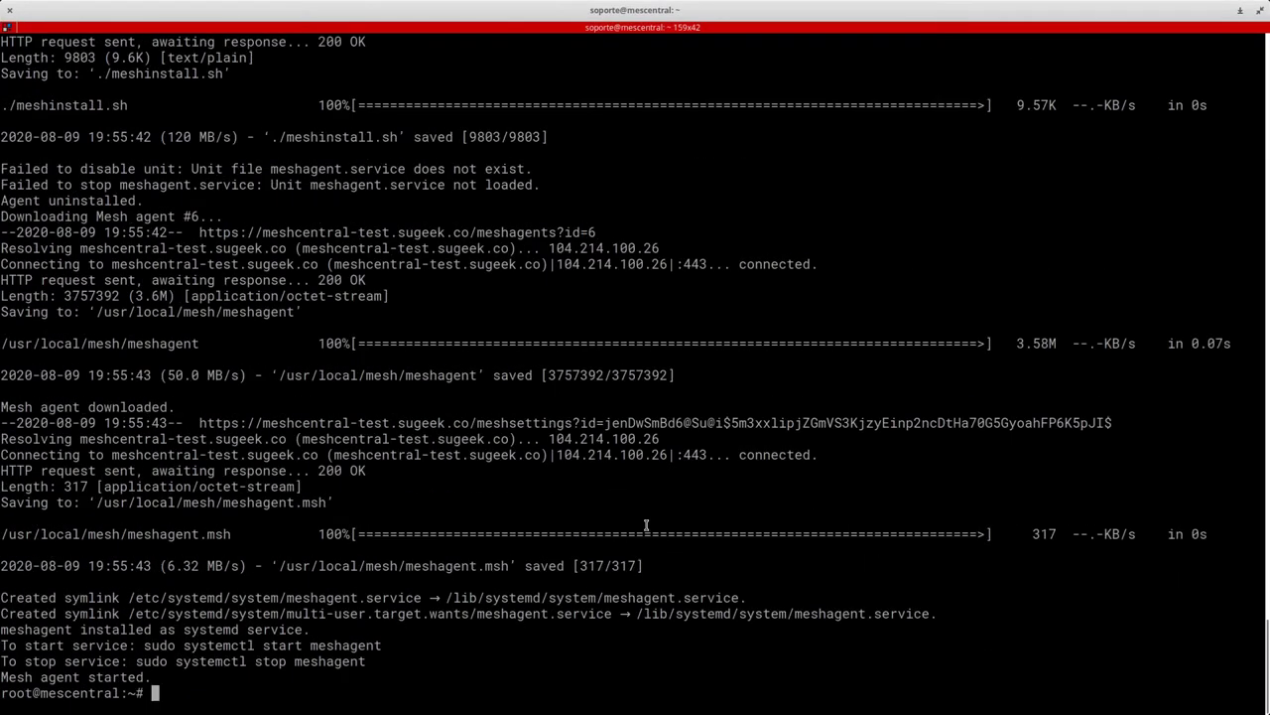
Highlight the agent's service commands in the output, then switch to MeshCentral, close the agent dialog and reload the device list
drag(135, 648, 385, 647)
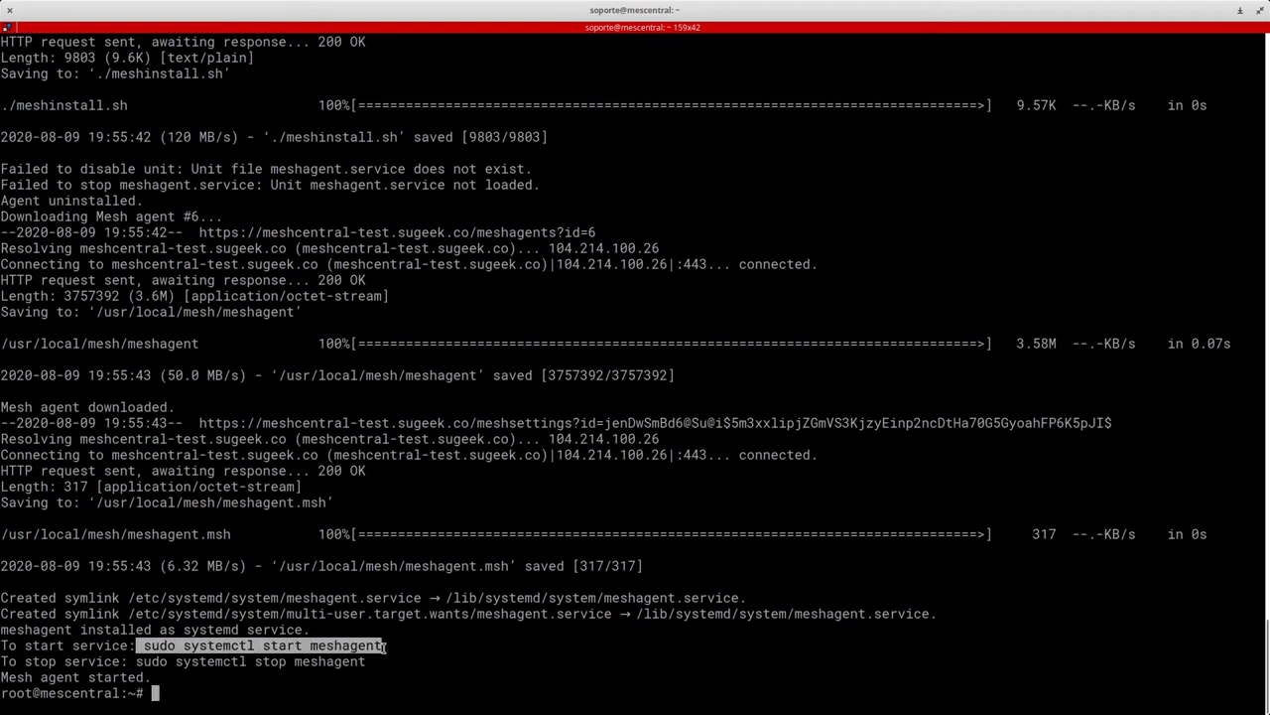
key(super)
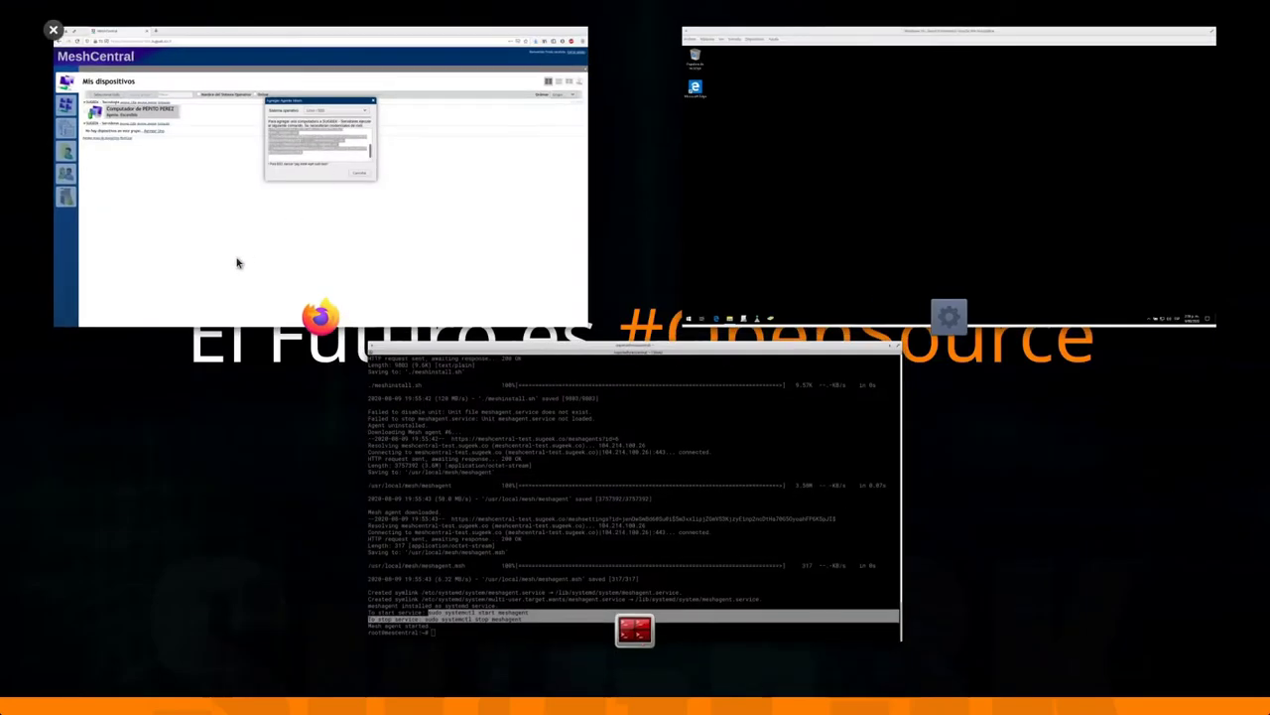
click(244, 255)
click(728, 347)
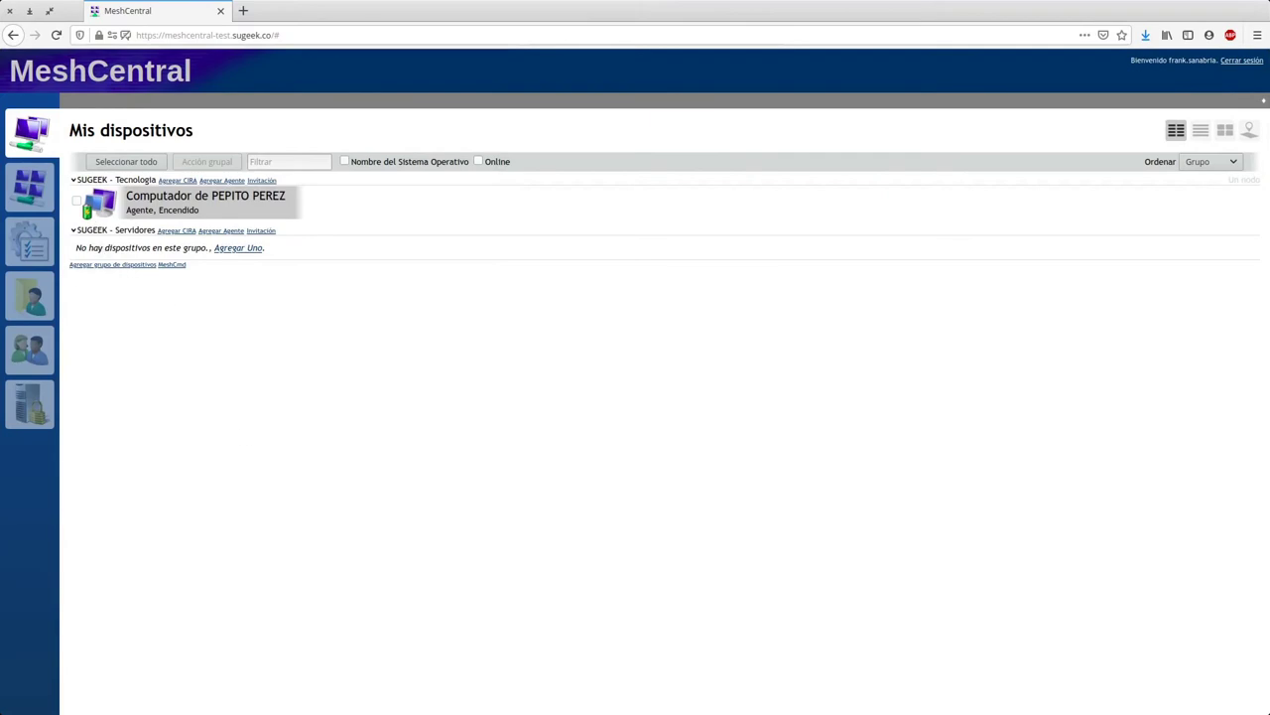
key(super)
click(312, 244)
key(F5)
Restart the agent service in the terminal with systemctl restart meshagent and return to the device list in the browser
key(super)
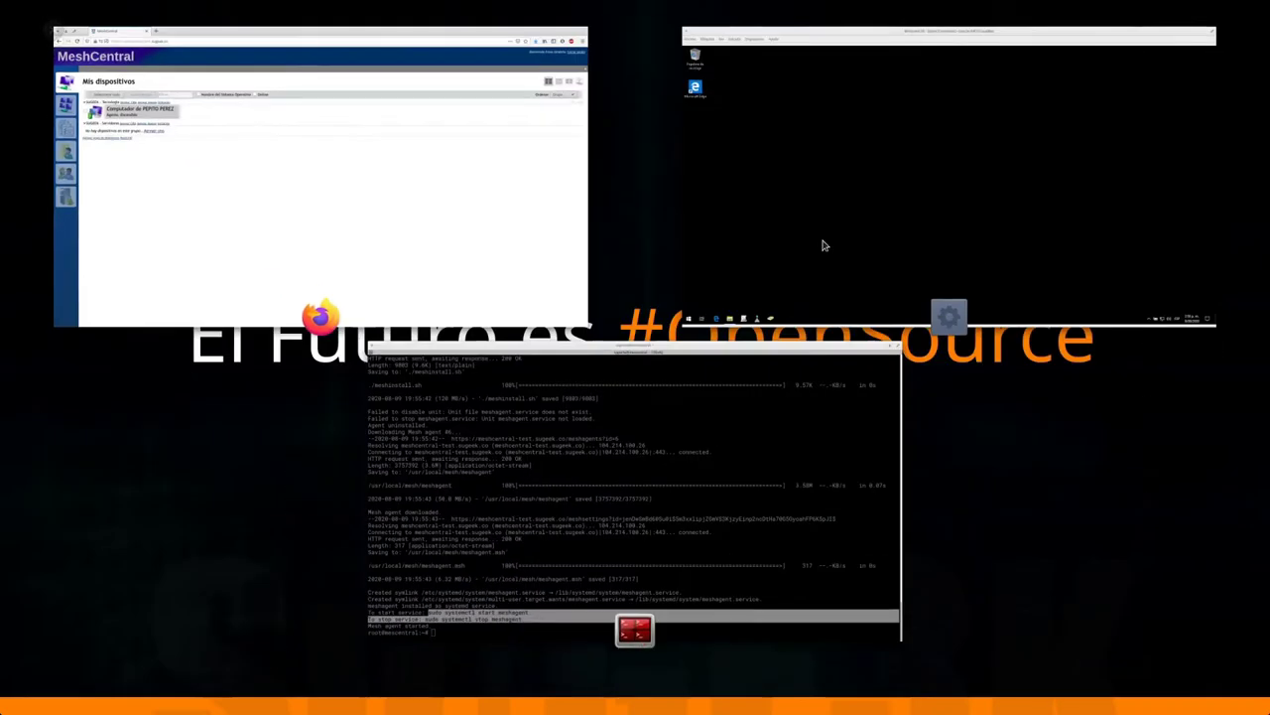
click(715, 516)
text(systemctl restart mes)
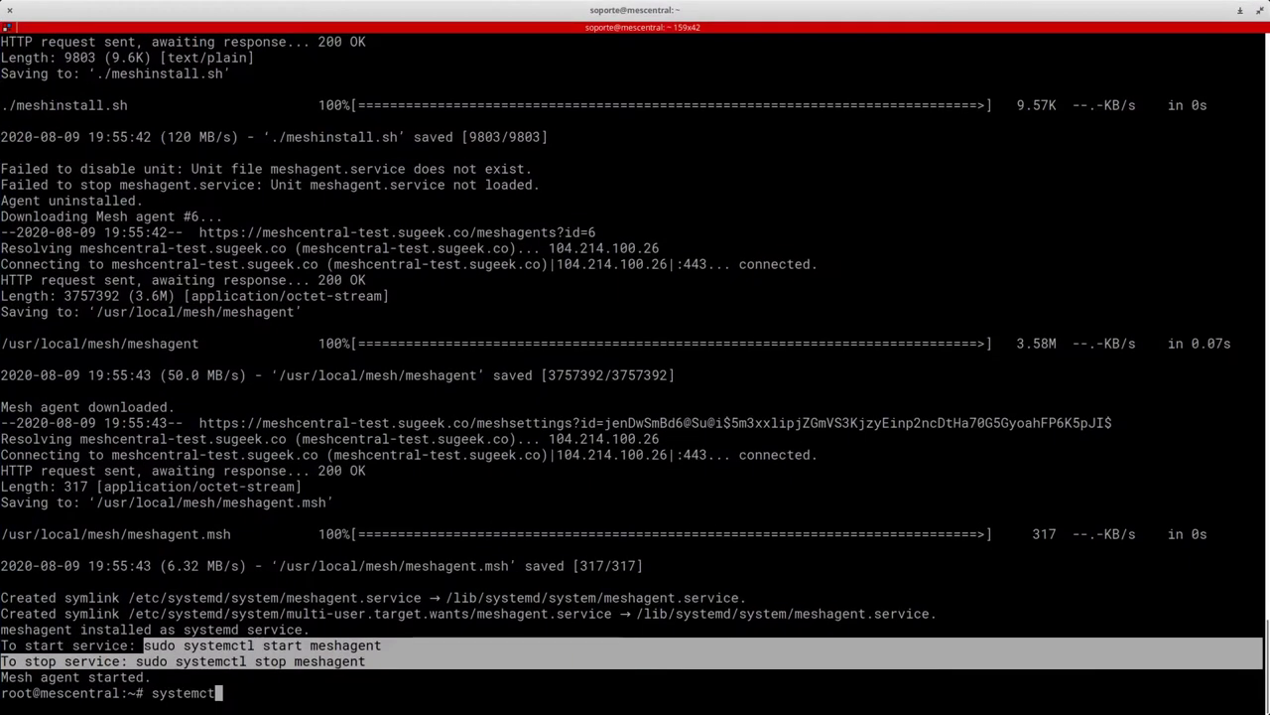
text(hagent)
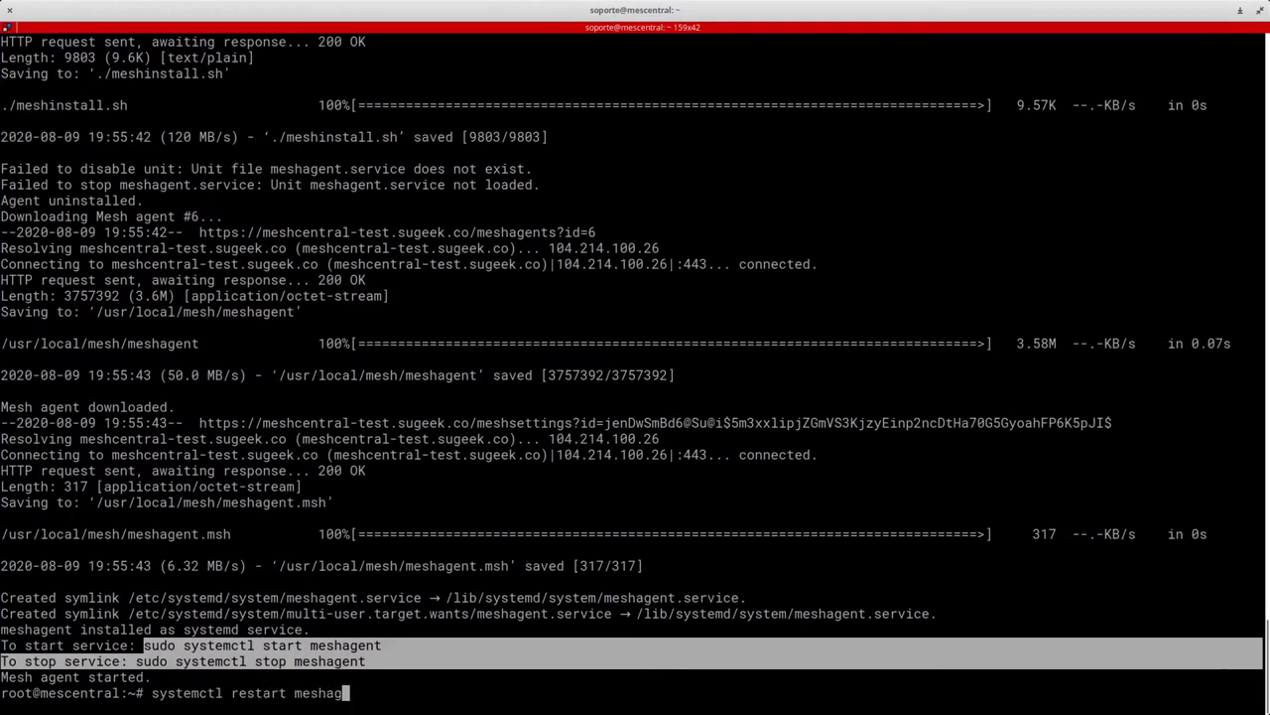
key(Return)
key(super)
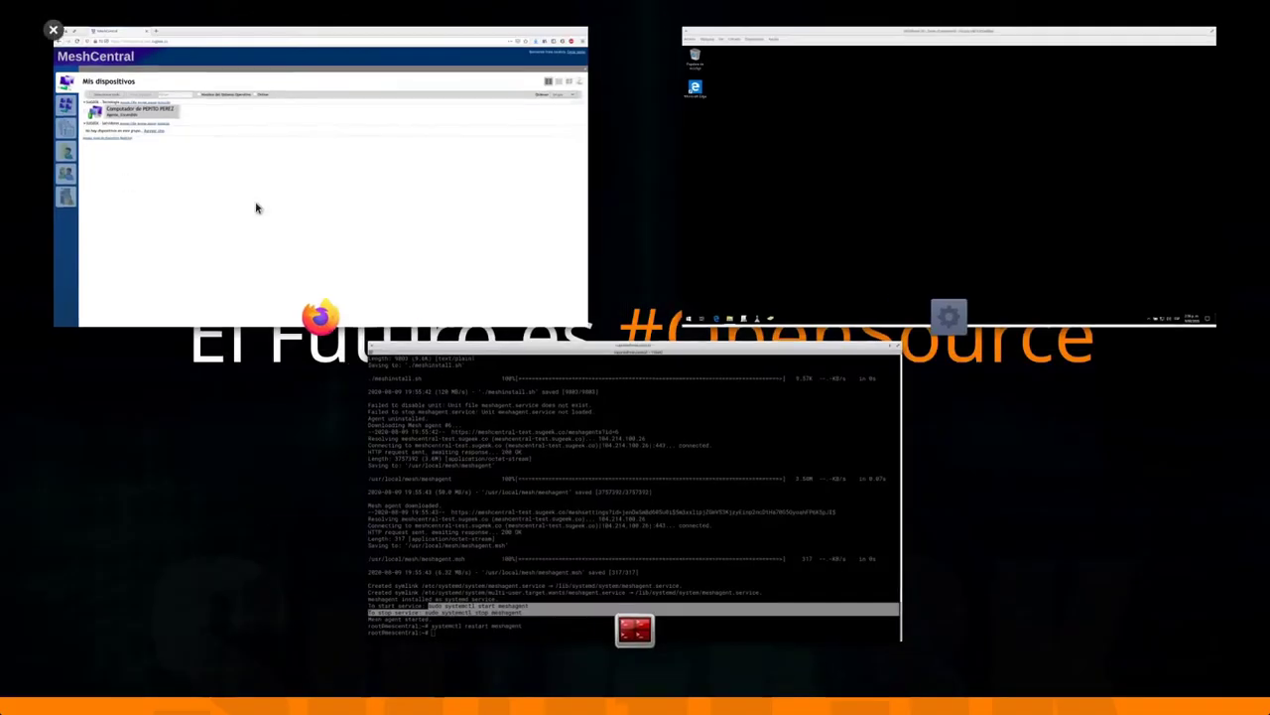
click(202, 198)
Check the agent service in the terminal by running systemctl status meshagent
key(super)
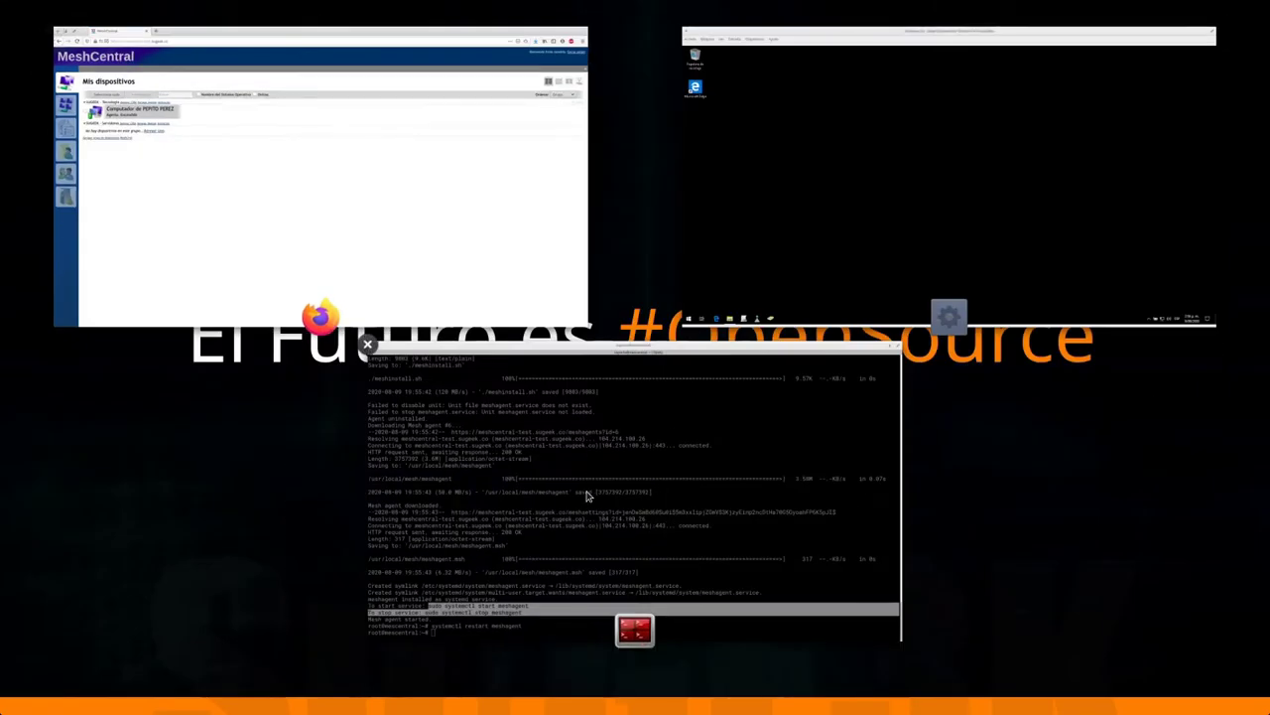
click(586, 491)
text(systemctl s)
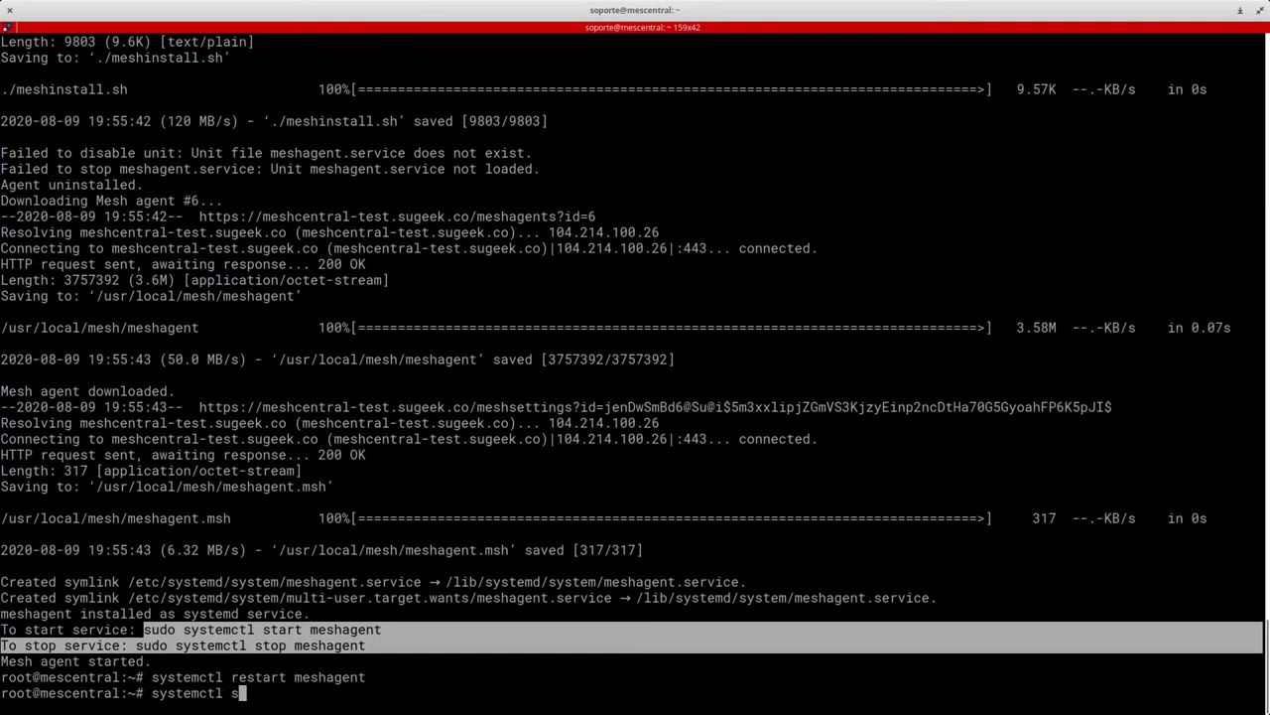
text(tatus mesagent)
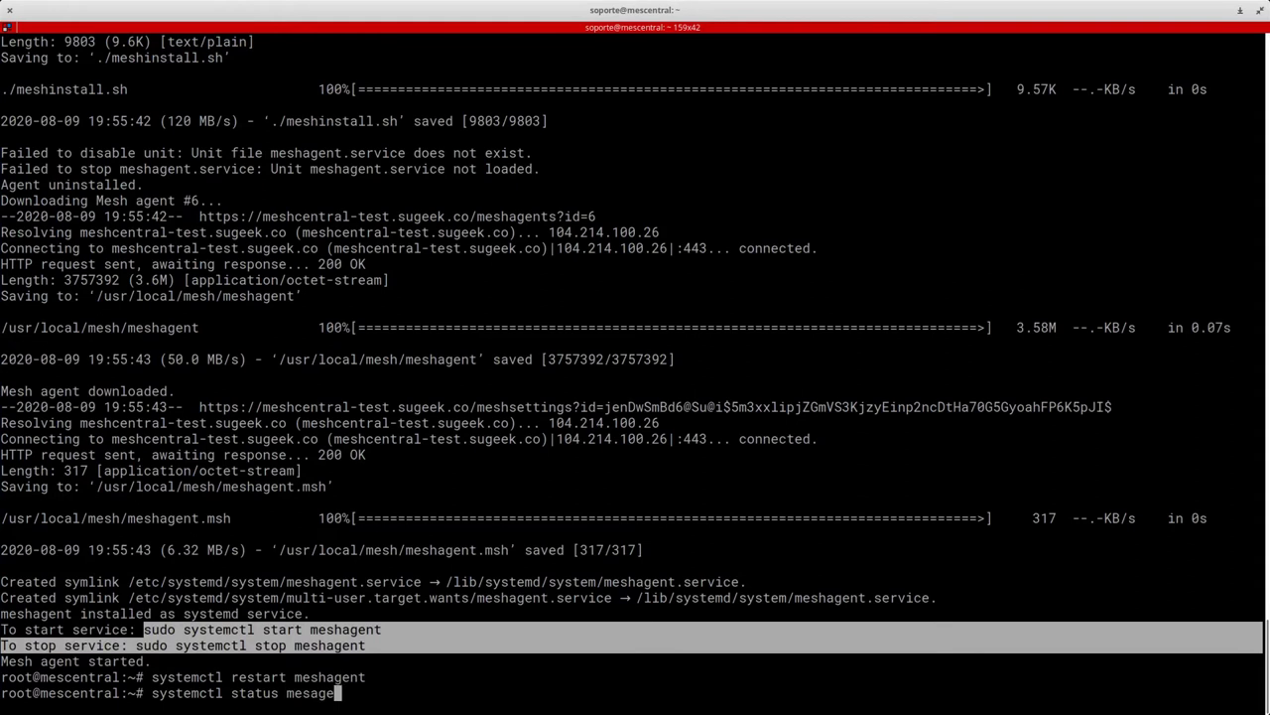
key(Return)
key(Up)
key(Left)
key(Left)
key(Left)
key(Left)
key(Left)
text(h)
key(Return)
Check the MeshCentral device list for the new server under SUGEEK - Servidores and compare it with the agent status in the terminal
key(super)
click(205, 113)
click(30, 184)
click(30, 132)
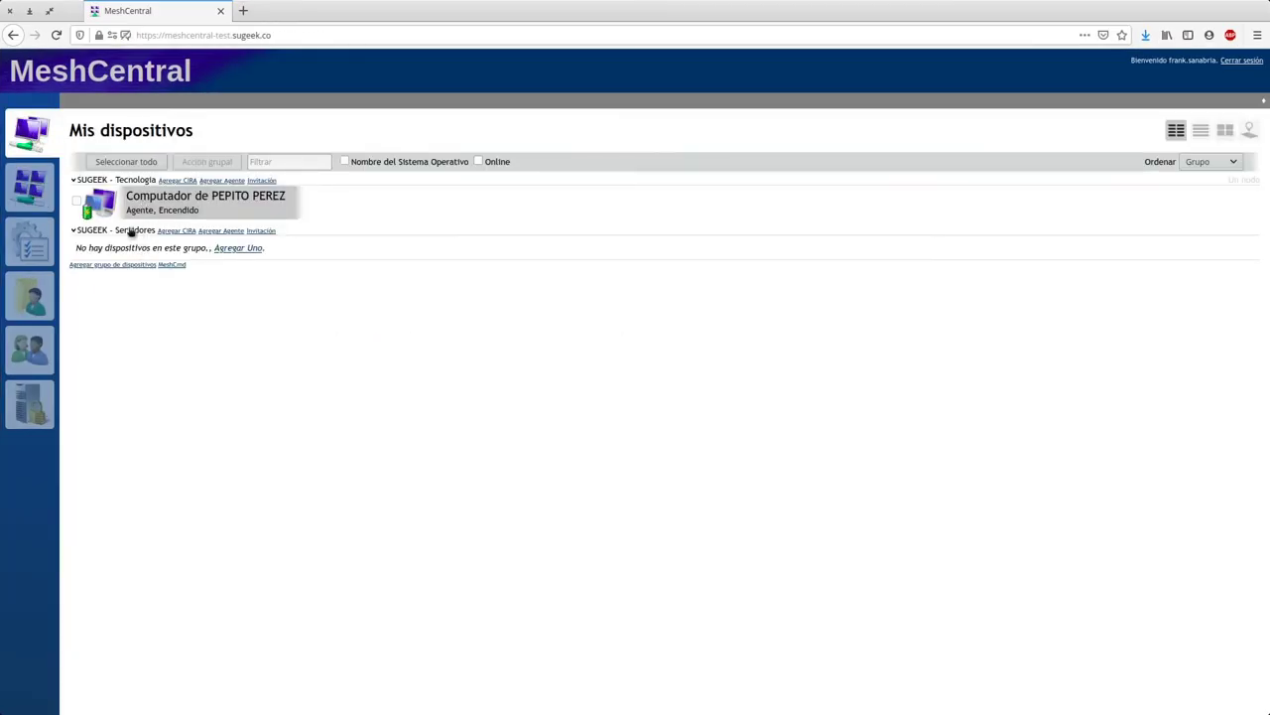
click(133, 232)
click(82, 129)
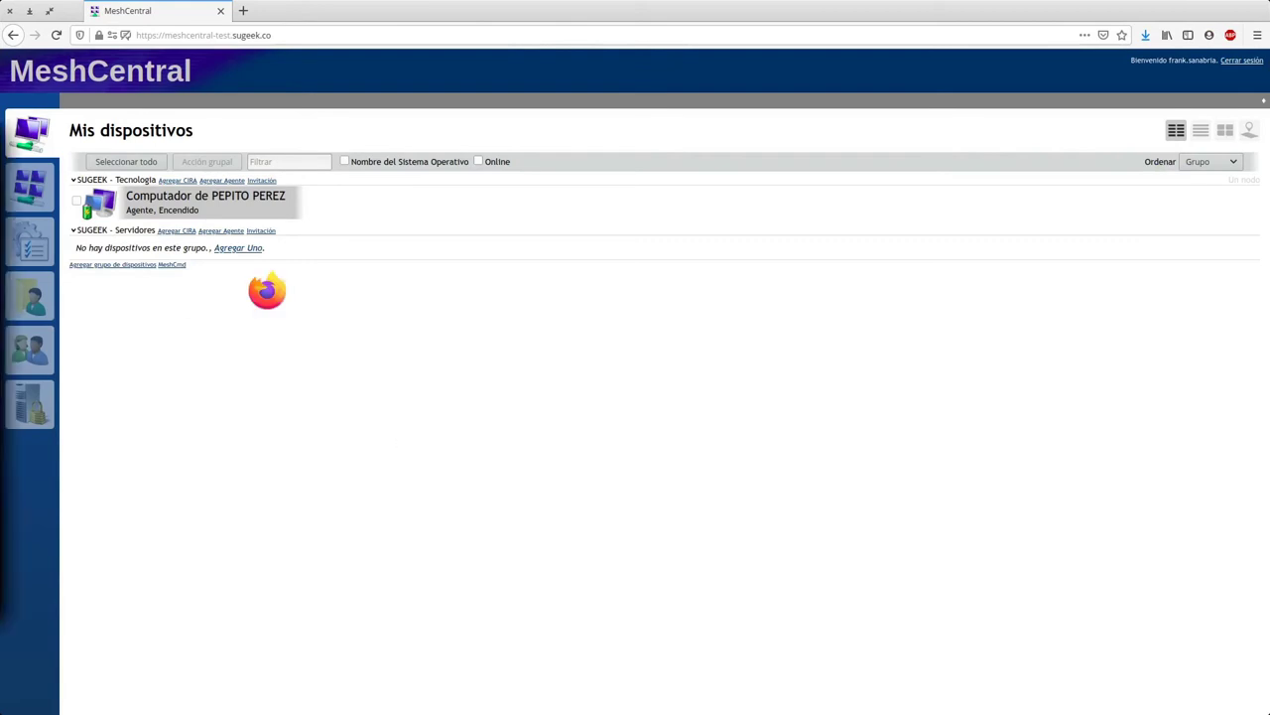
key(super)
click(501, 543)
key(super)
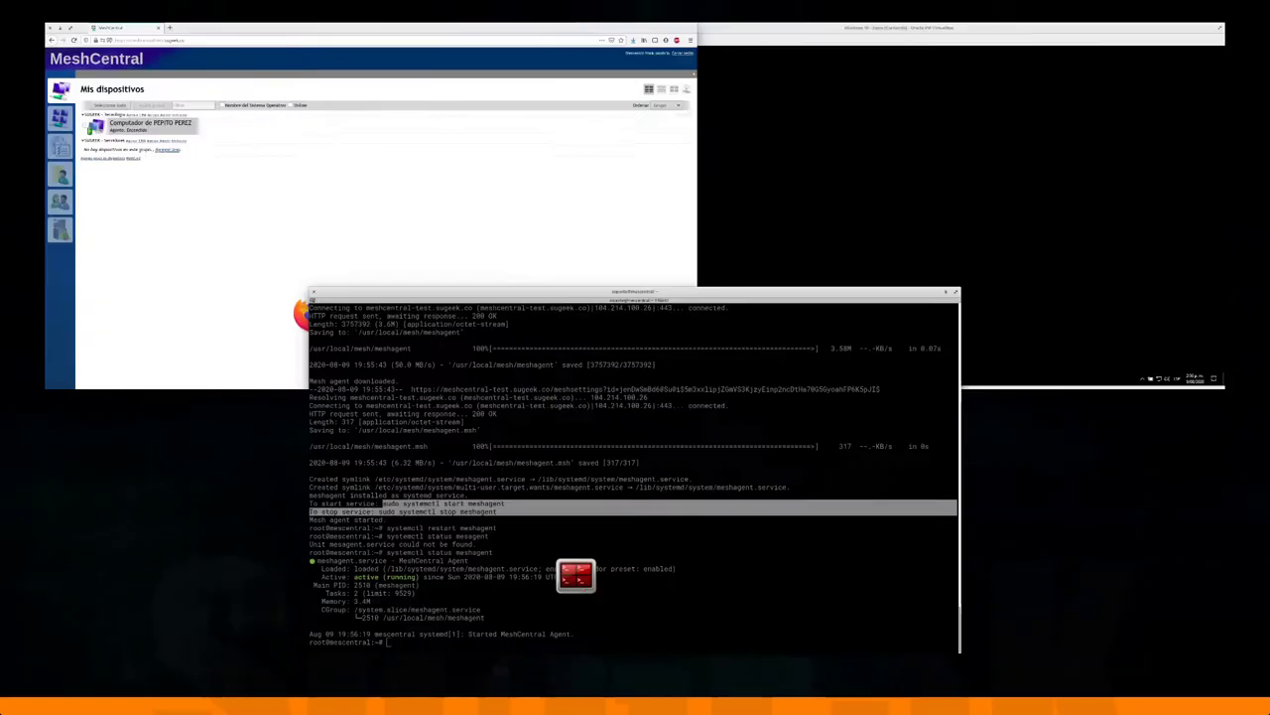
click(172, 218)
key(super)
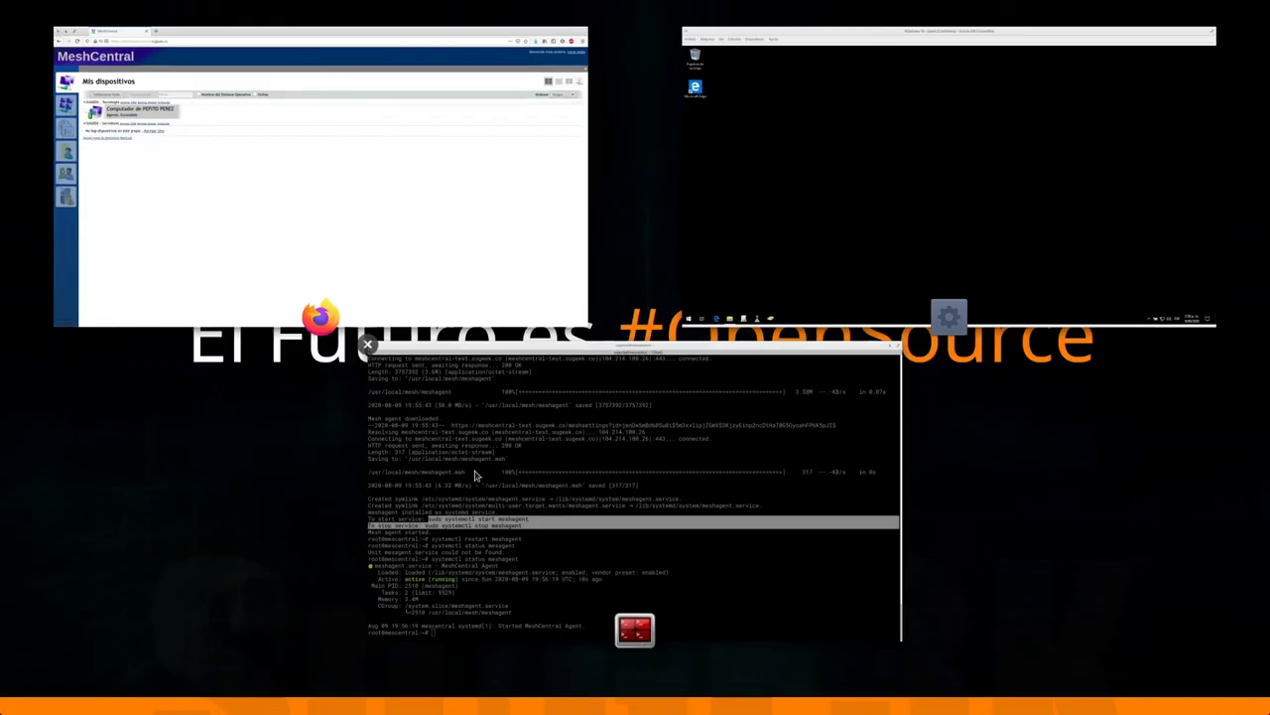
click(511, 522)
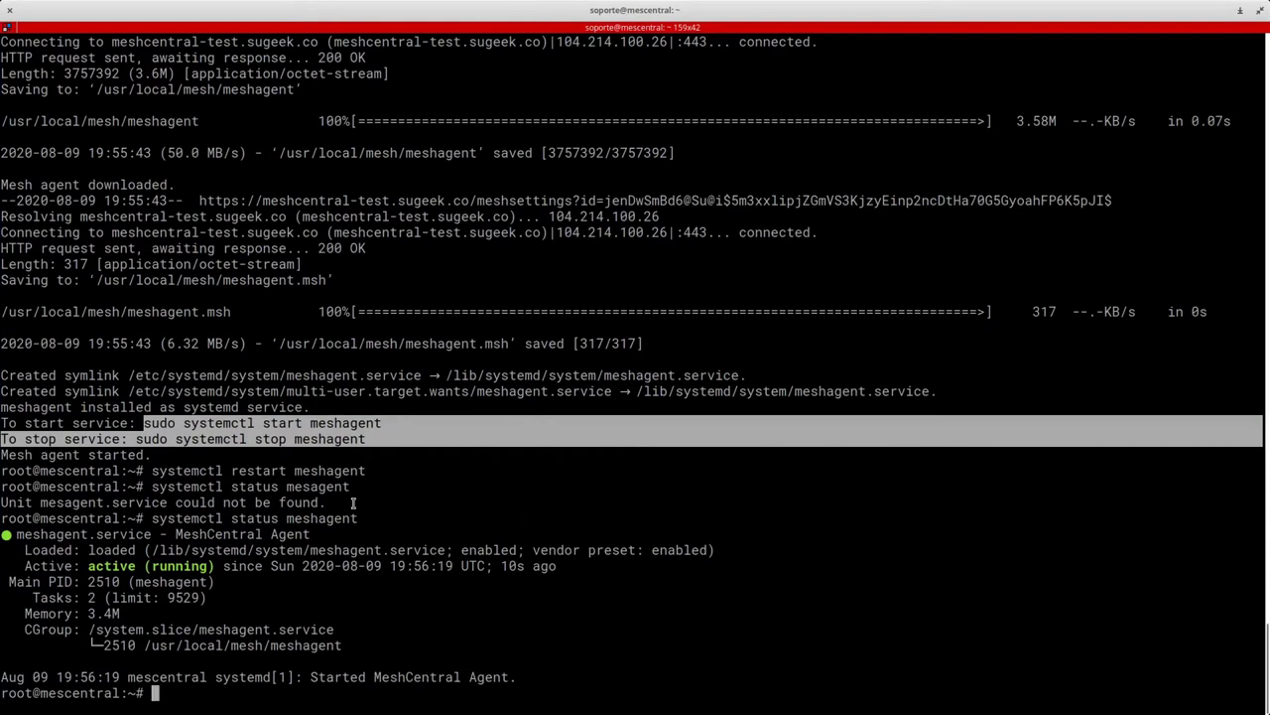
Restart the server from the terminal with systemctl restart meshcentral and reconnect the MeshCentral web page
key(super)
click(546, 523)
text(systemctl restart meshce)
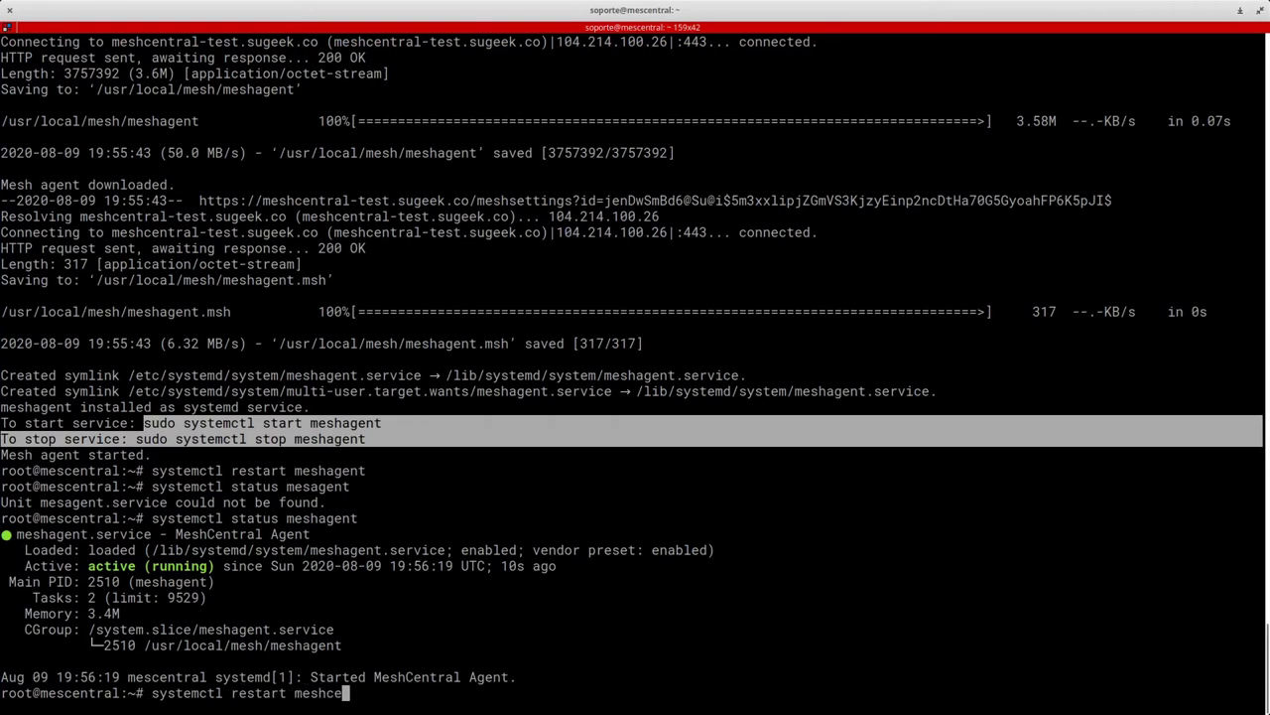
text(ntral)
key(Return)
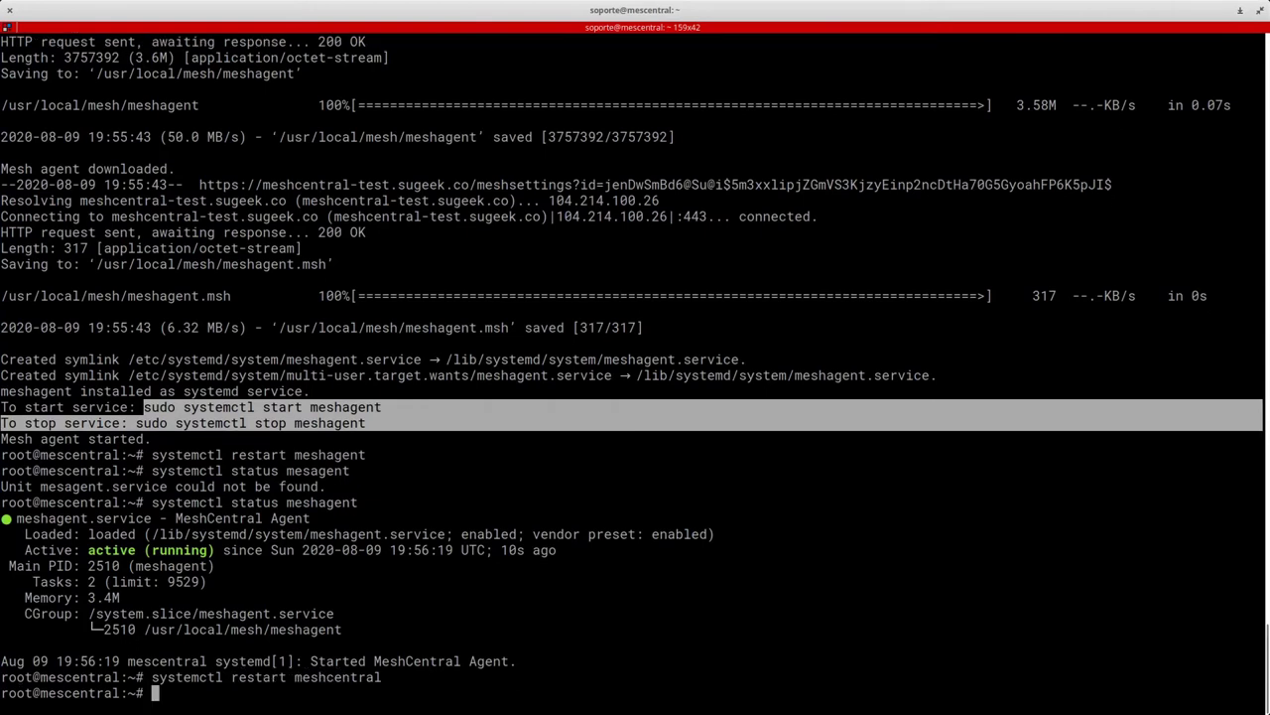
key(Up)
key(alt+Tab)
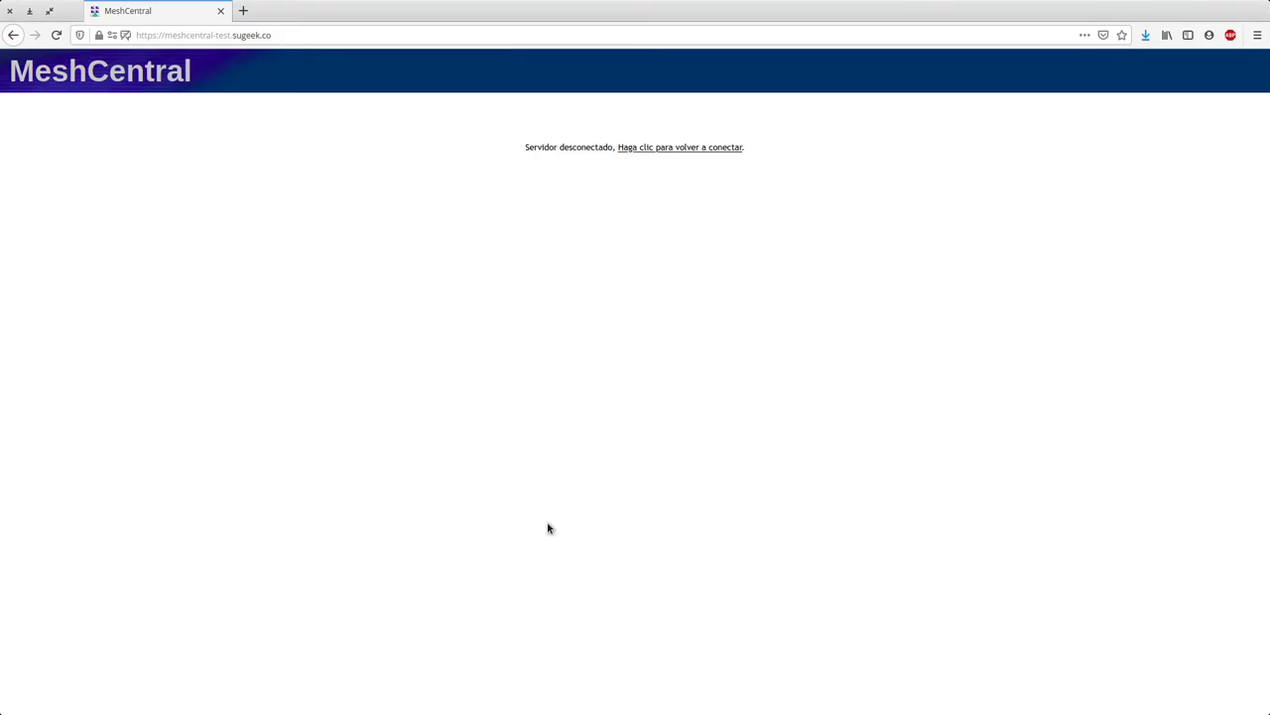
click(706, 150)
Check the MeshCentral server service in the terminal by running systemctl status meshcentral
key(alt+Tab)
key(alt+Tab)
key(alt+Tab)
key(Left)
key(Left)
key(Left)
key(Left)
key(Delete)
key(BackSpace)
key(BackSpace)
key(BackSpace)
key(BackSpace)
key(BackSpace)
key(BackSpace)
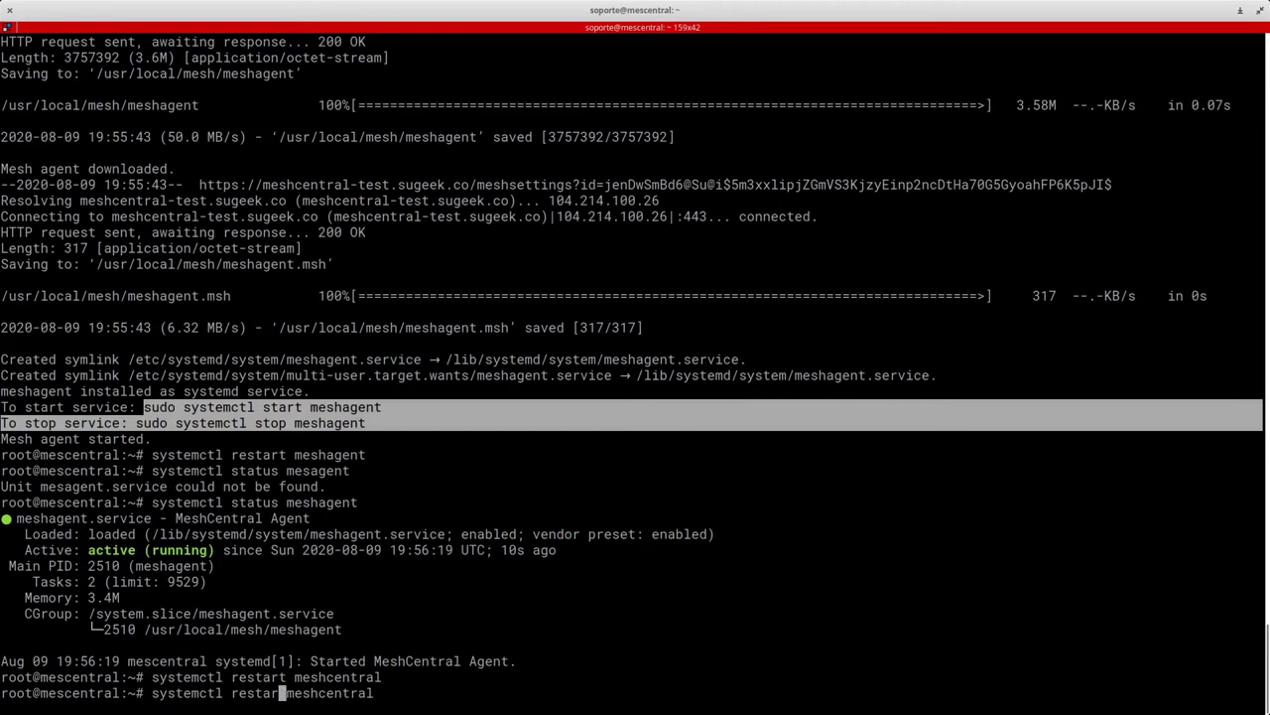
text(status)
key(Return)
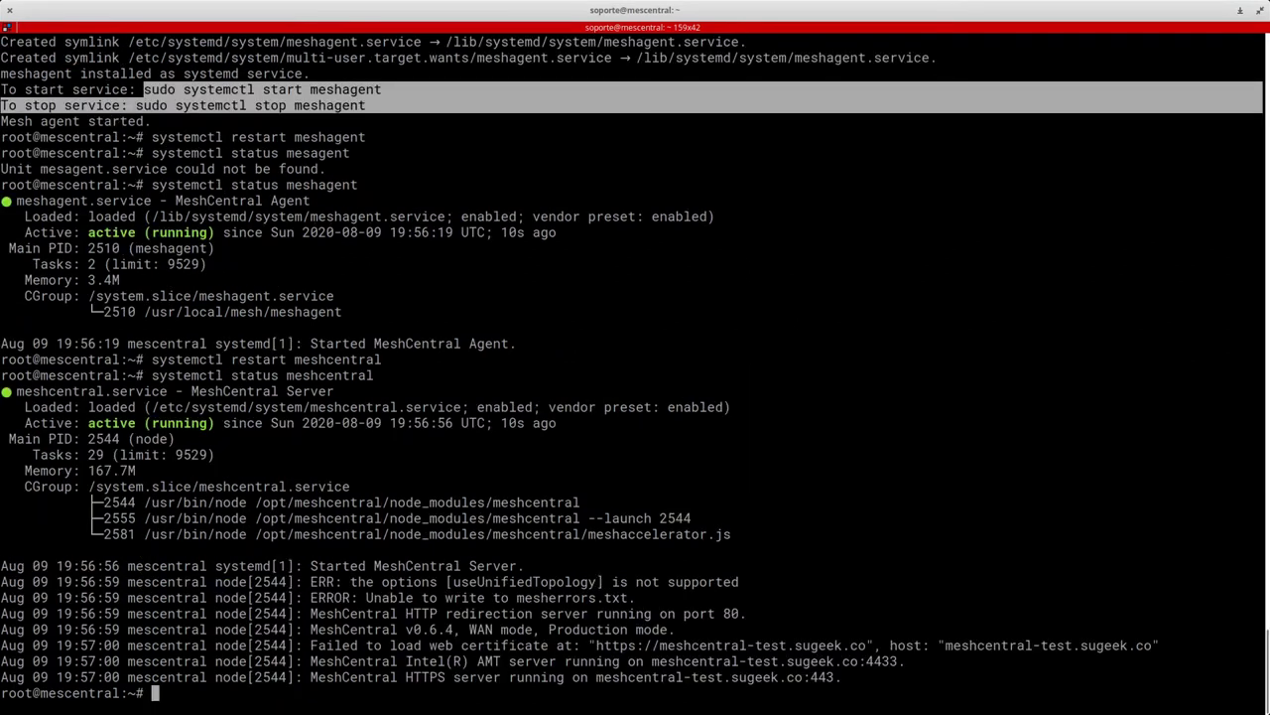
Switch back to MeshCentral in the browser and open the trace page of My Server
key(alt+Tab)
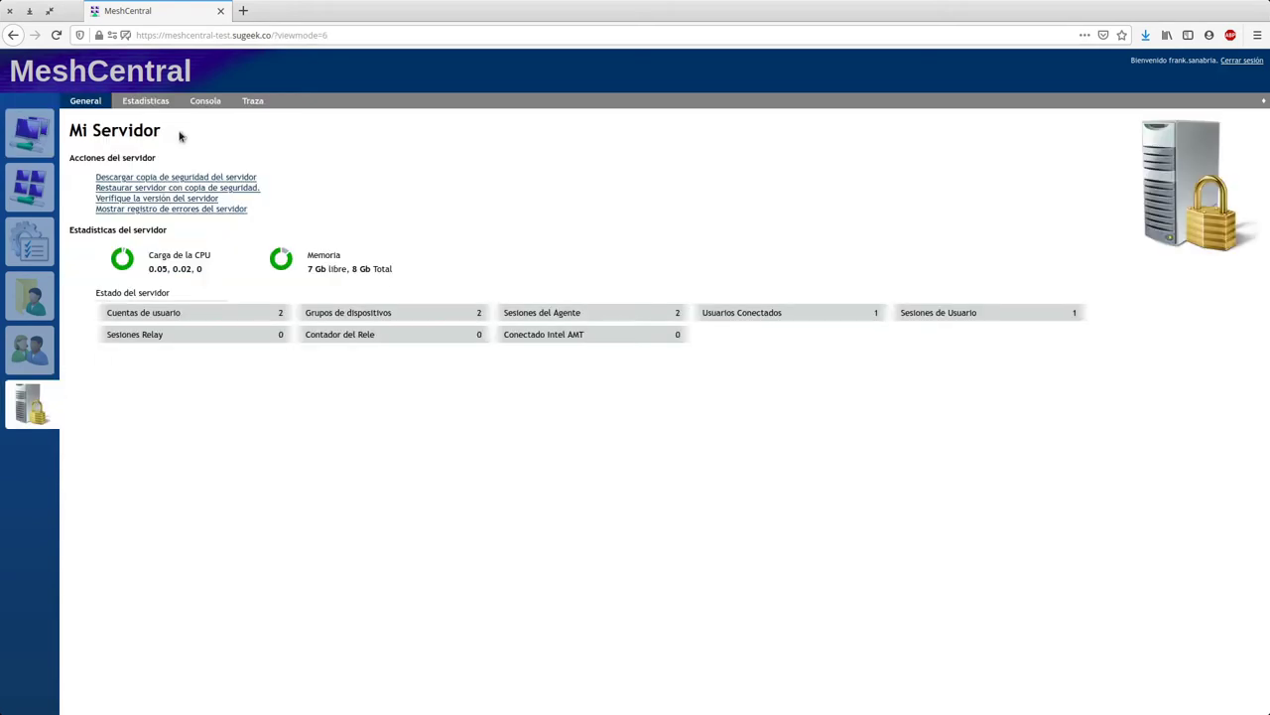
click(247, 103)
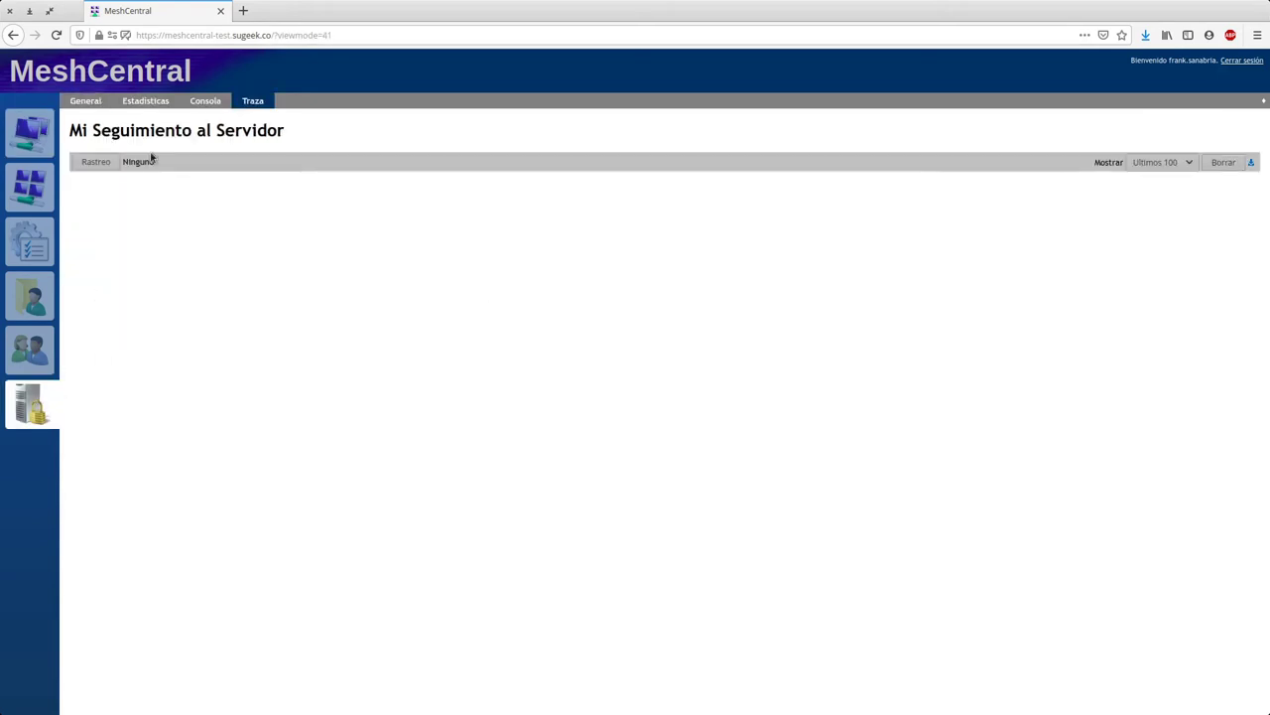
Open the mescentral device from the device list and rename it Server Meshcentral
click(16, 151)
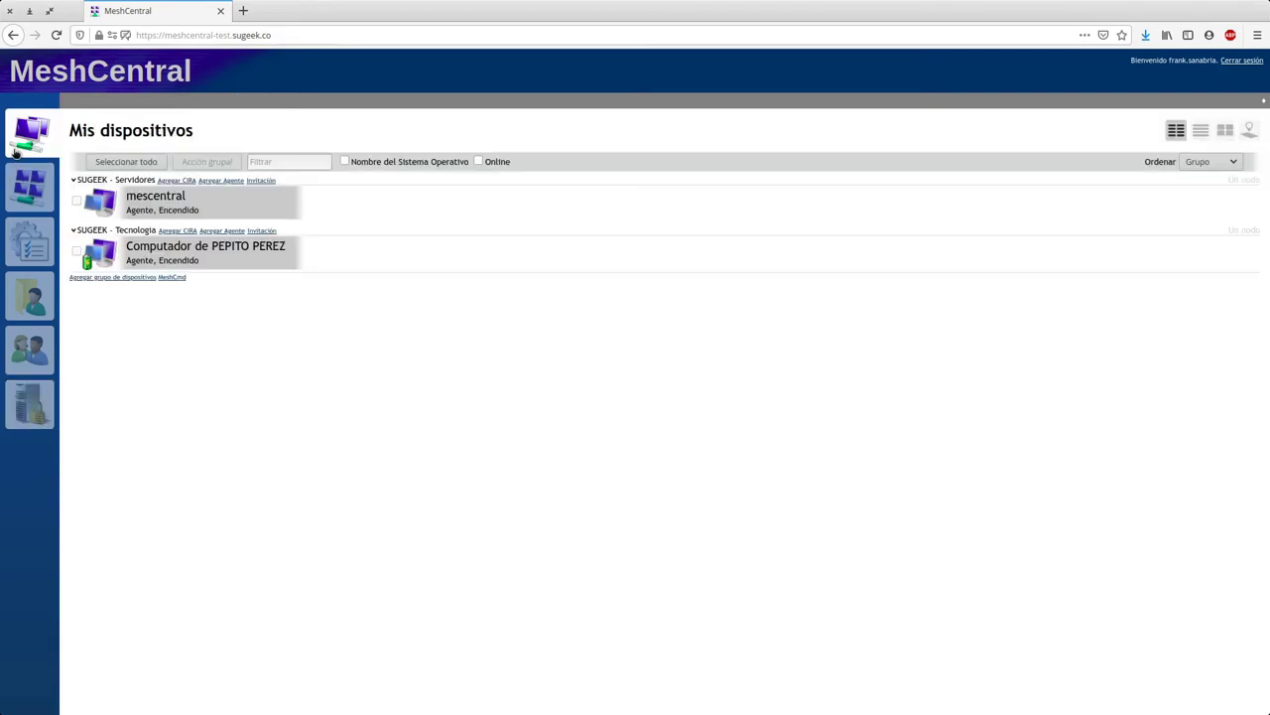
click(194, 211)
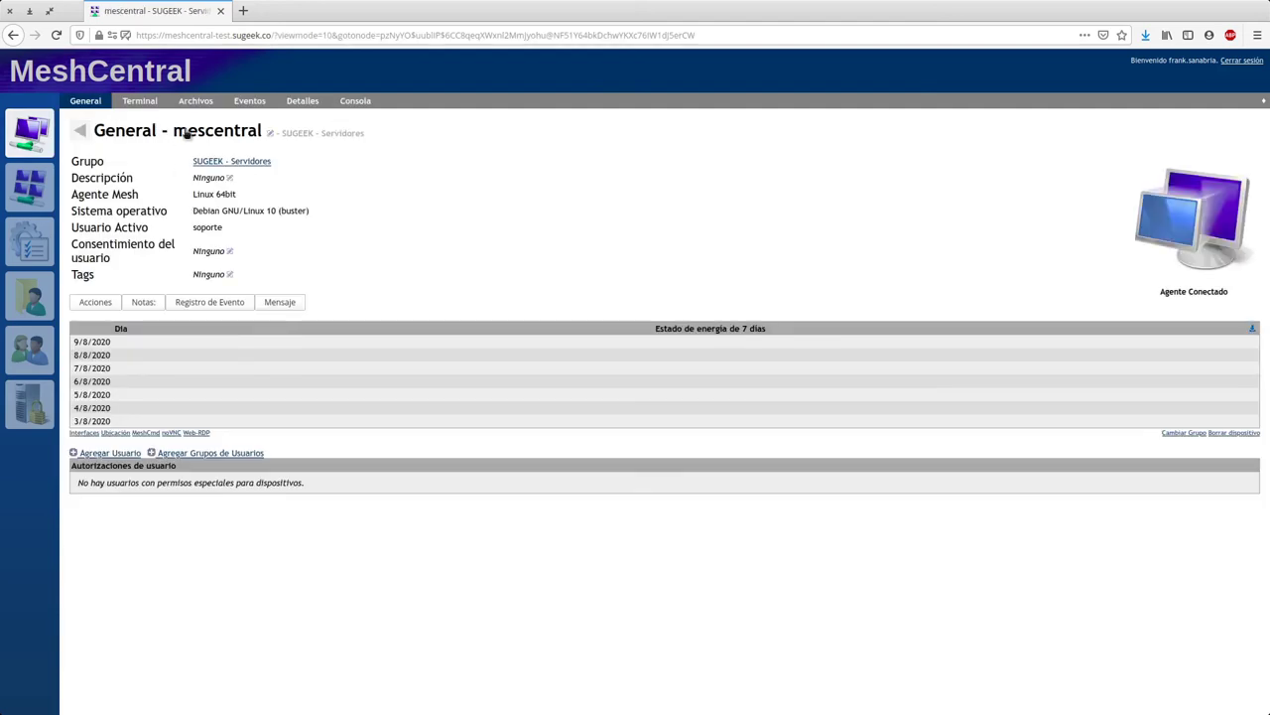
click(270, 133)
double_click(641, 197)
text(Server Meshcentral)
key(Return)
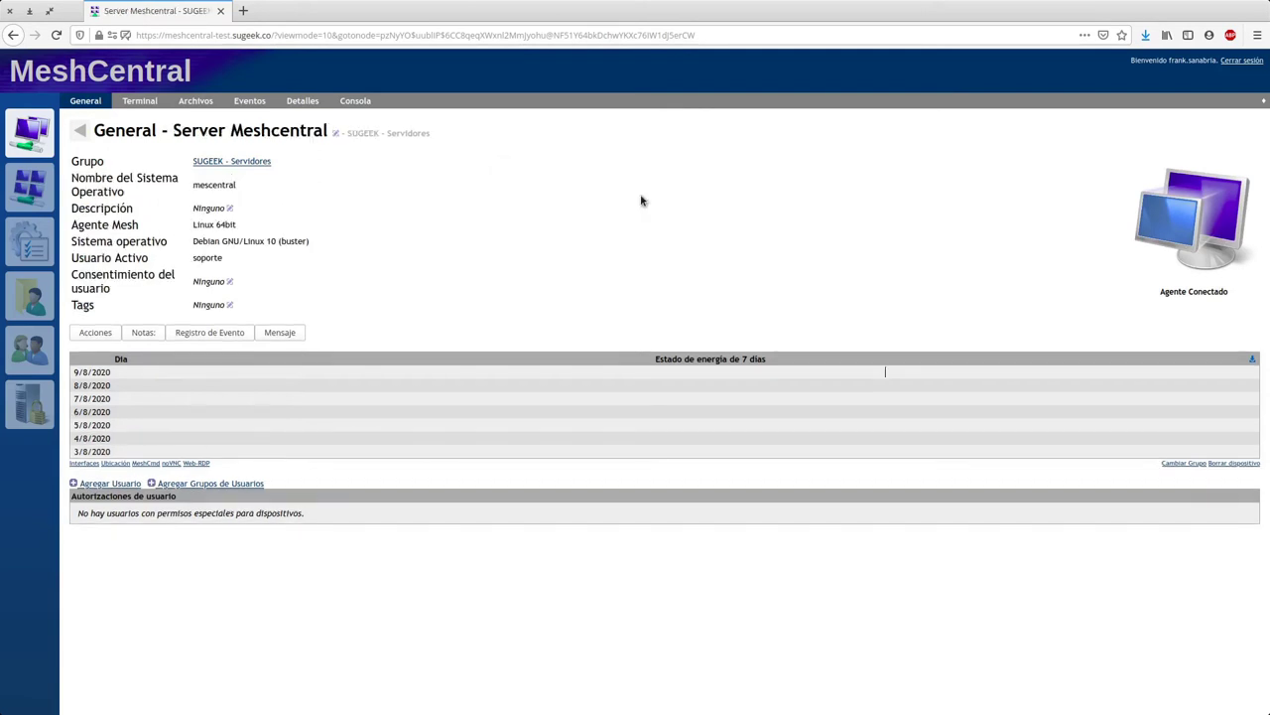
View the SUGEEK - Servidores group page from the device list, and return to the Server Meshcentral device page
click(82, 131)
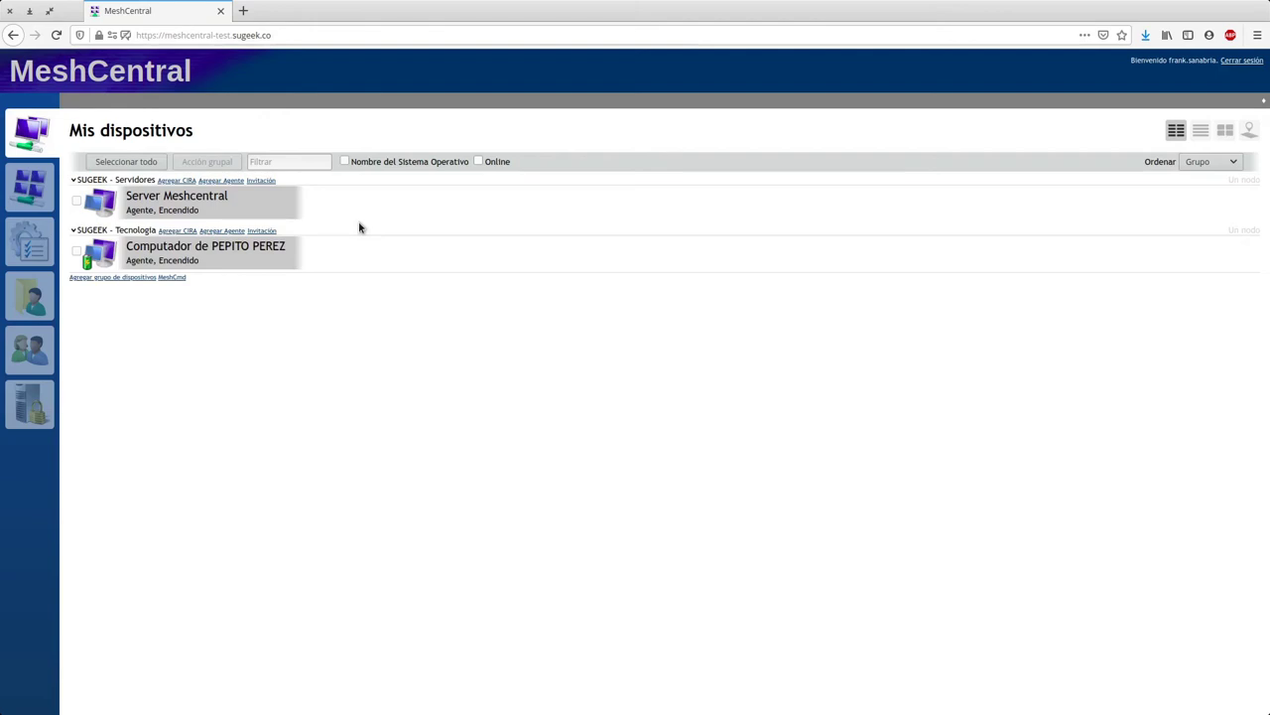
click(117, 179)
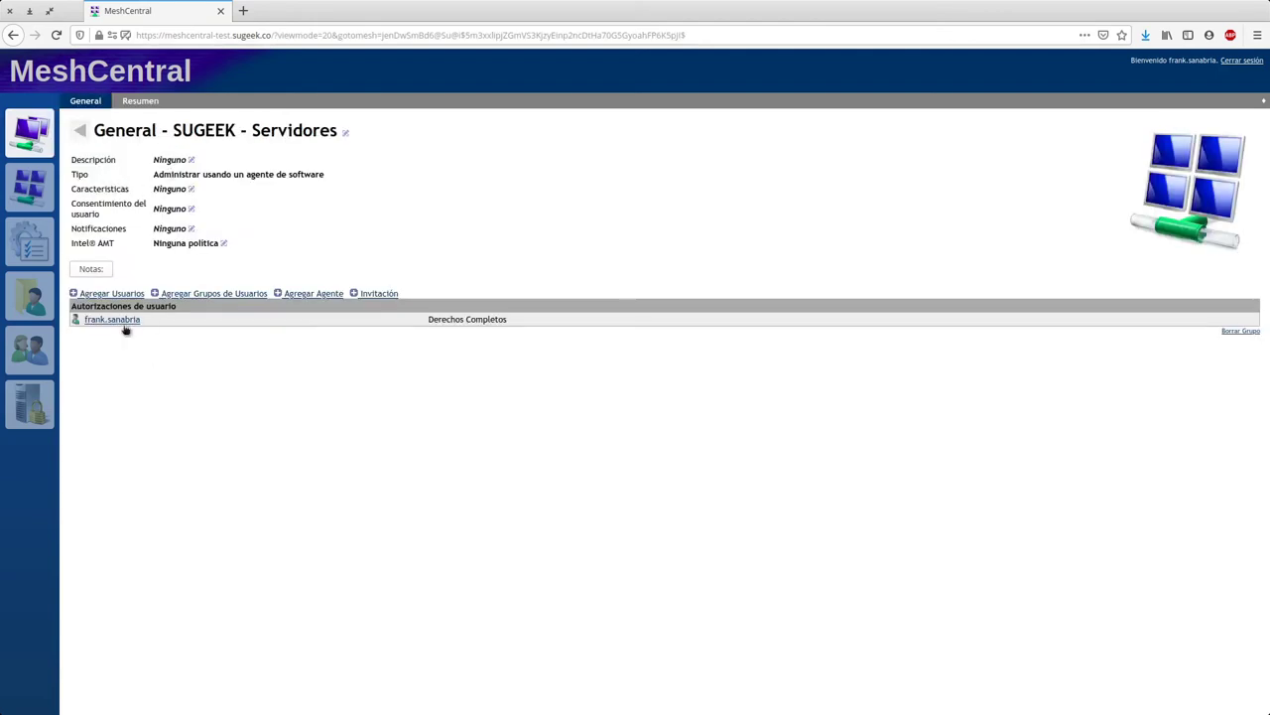
click(79, 130)
click(186, 209)
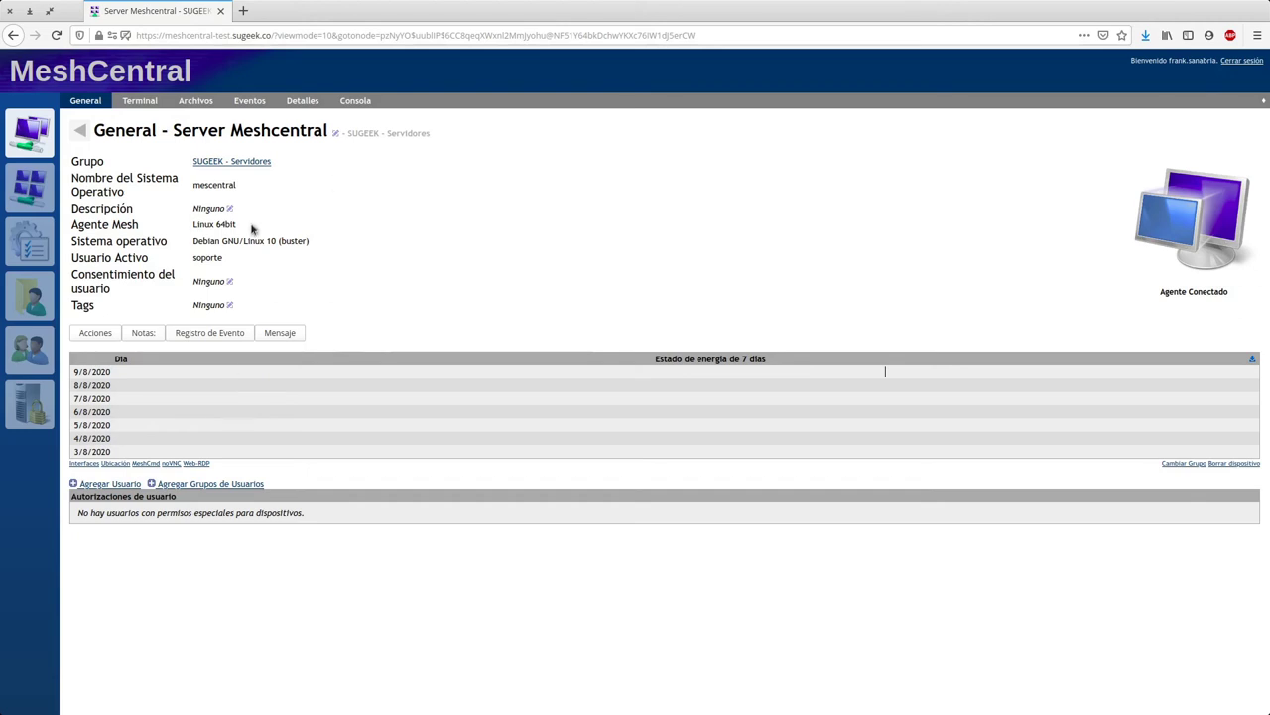
Examine the operating system and motherboard information in the details of Server Meshcentral
click(352, 104)
click(302, 100)
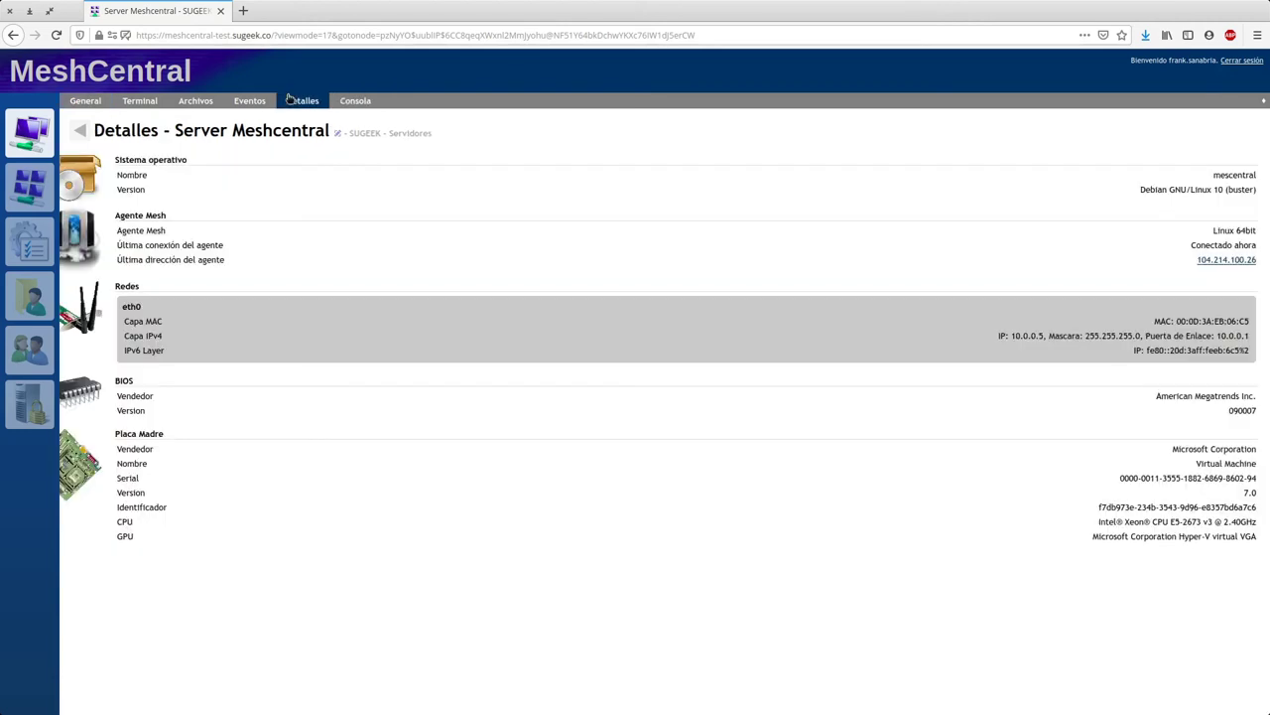
drag(1156, 195, 1244, 184)
drag(1180, 450, 1239, 473)
click(1206, 480)
Review the event log of Server Meshcentral
click(253, 102)
click(204, 102)
click(248, 101)
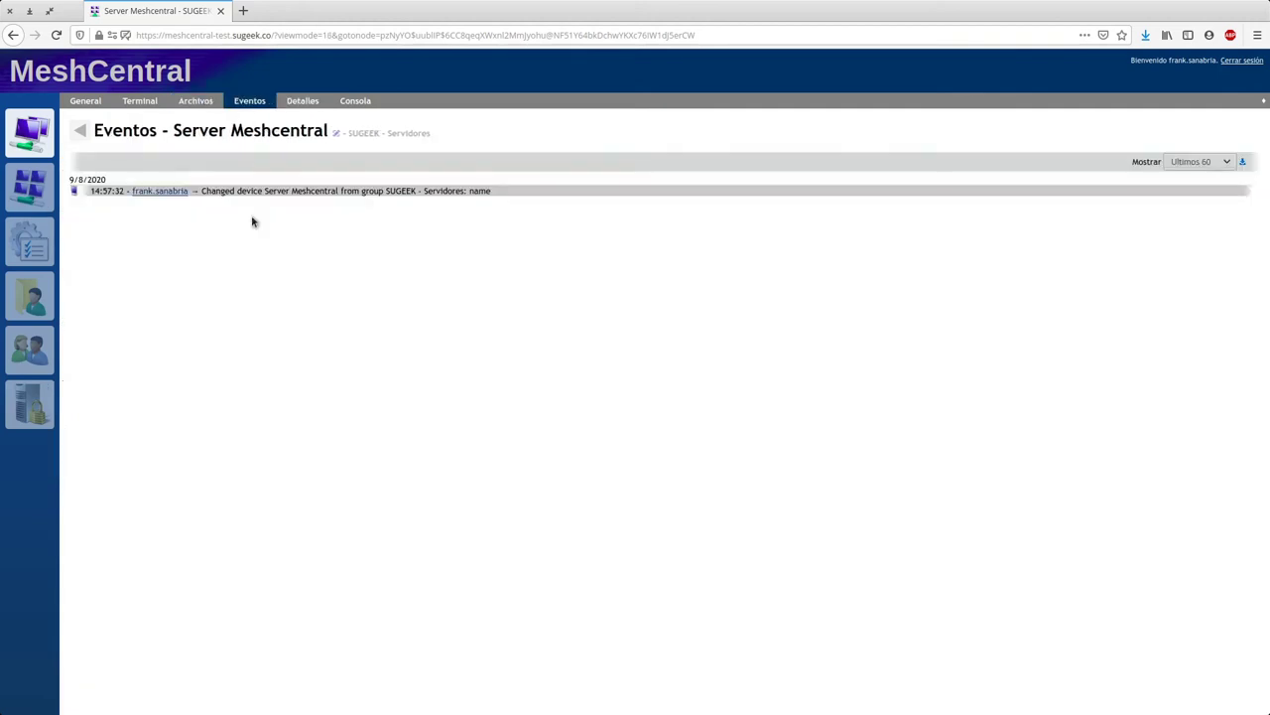
Connect to the files of Server Meshcentral and briefly check the separate terminal window before returning to the browser
click(196, 103)
click(116, 163)
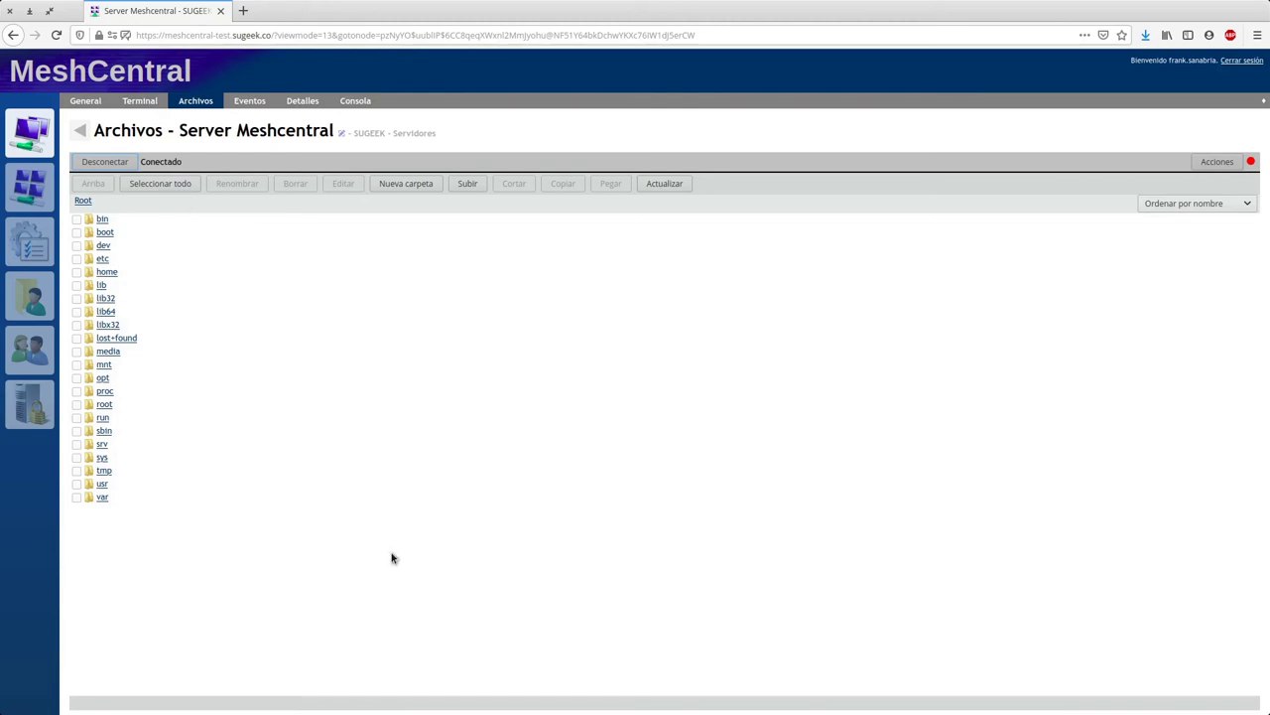
key(super)
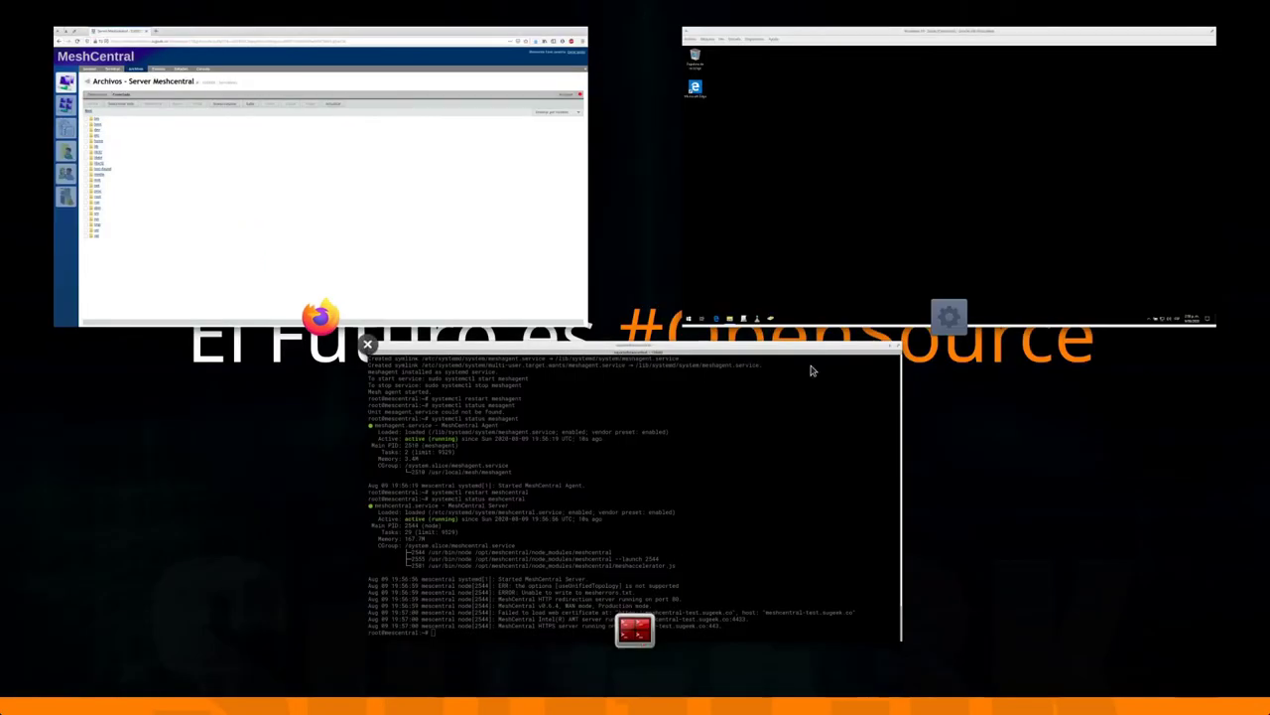
click(704, 483)
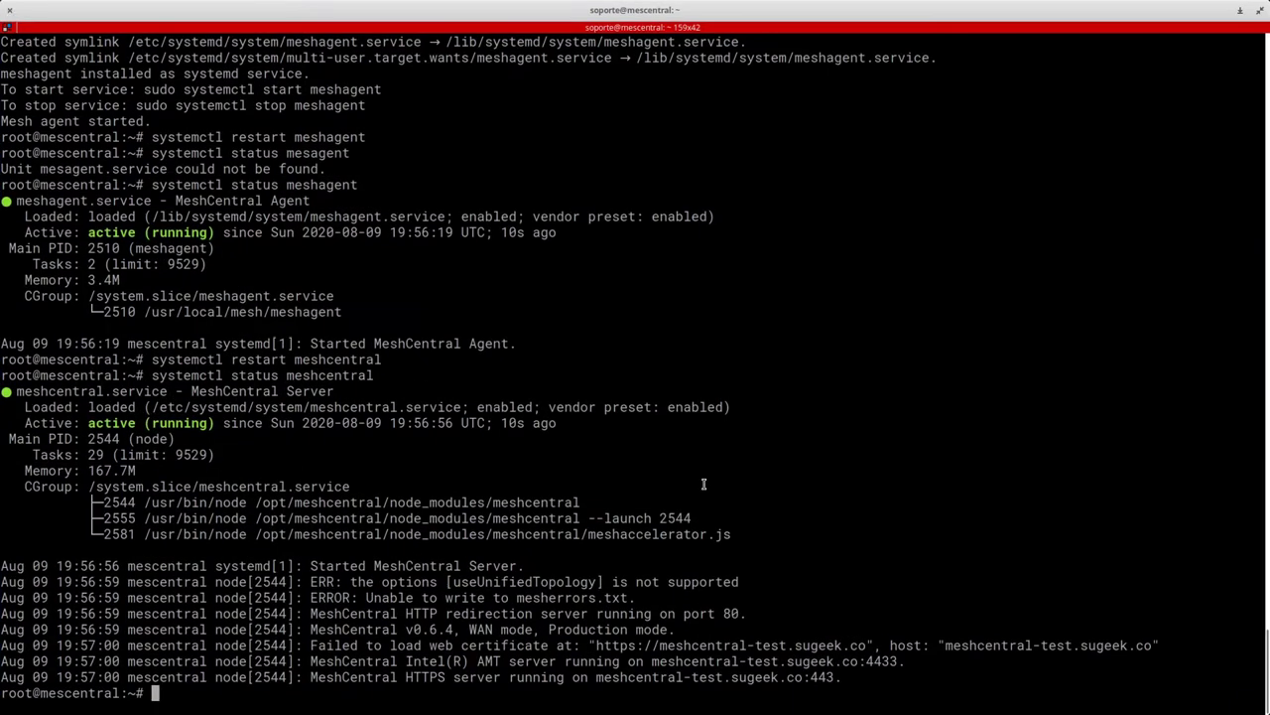
key(super)
click(179, 215)
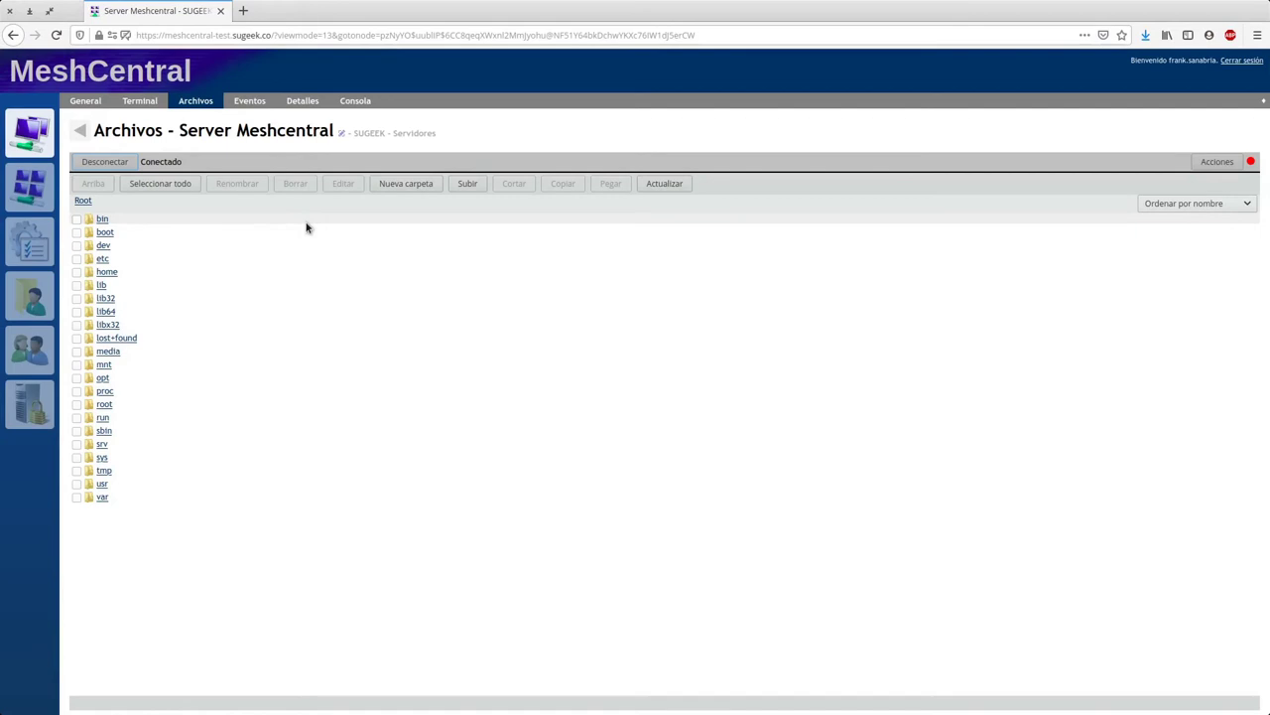
Connect to the web terminal of Server Meshcentral and run ls and w
click(140, 103)
click(98, 162)
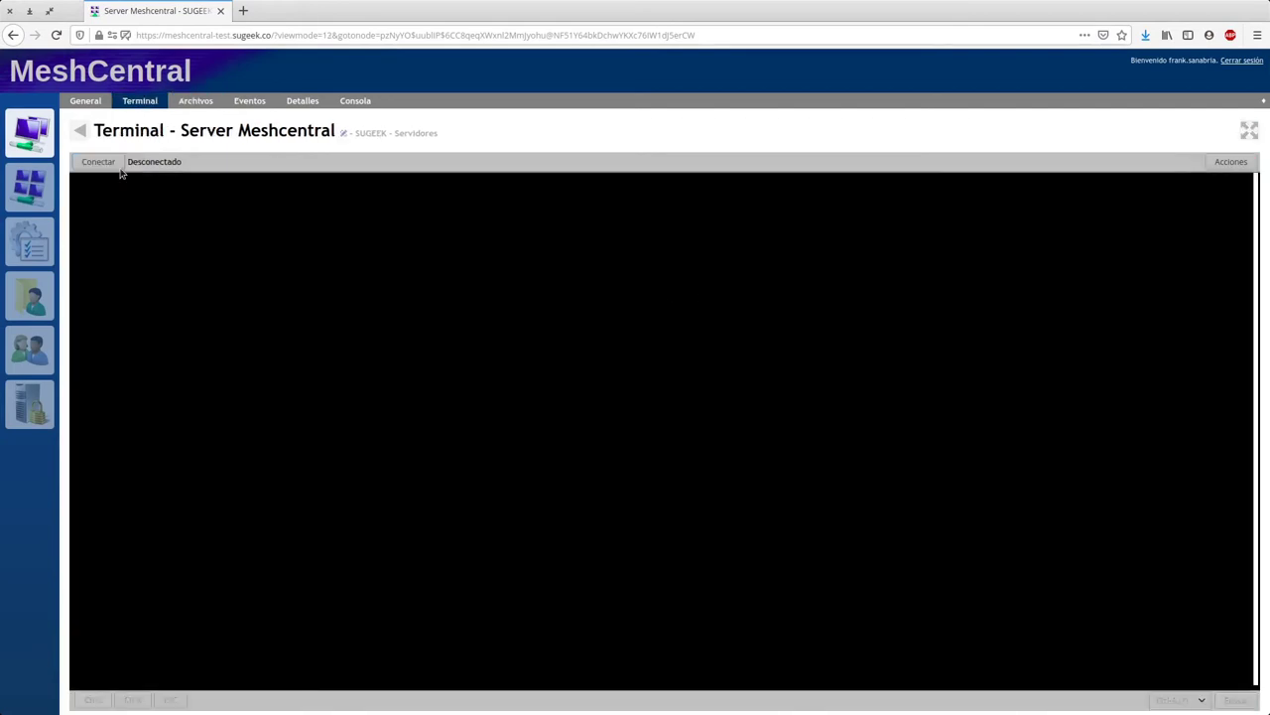
text(ls)
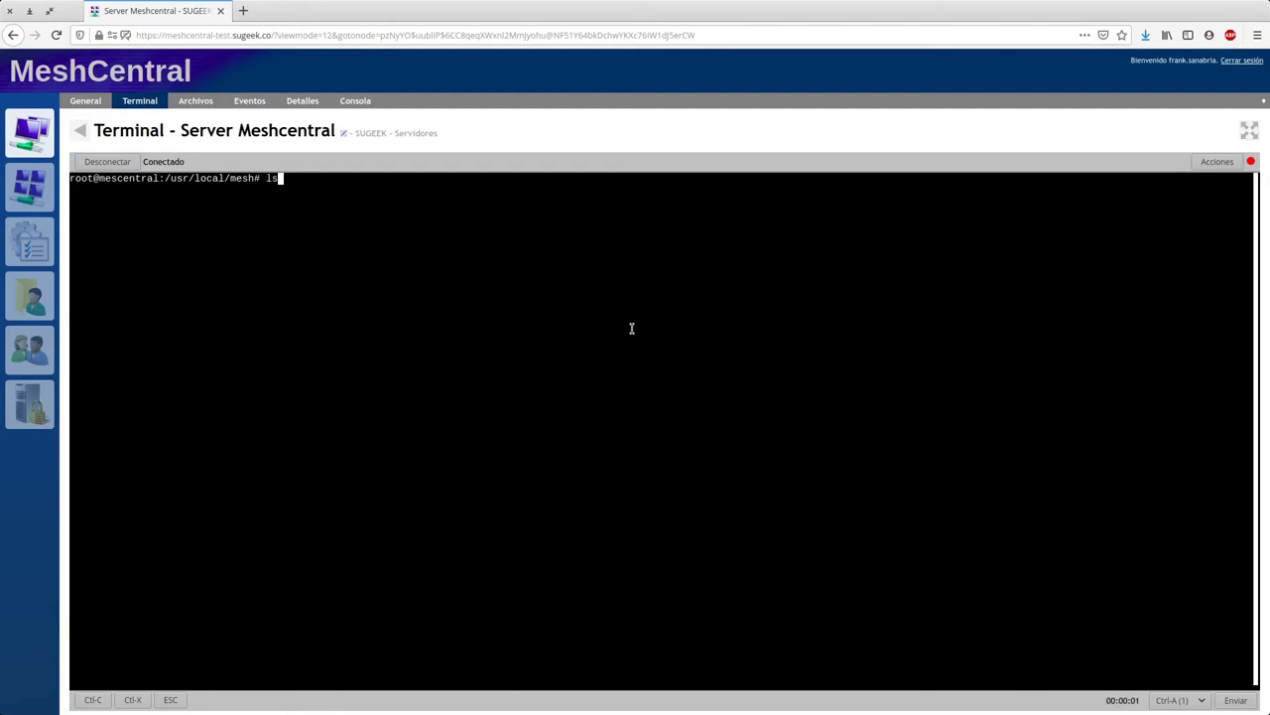
key(Return)
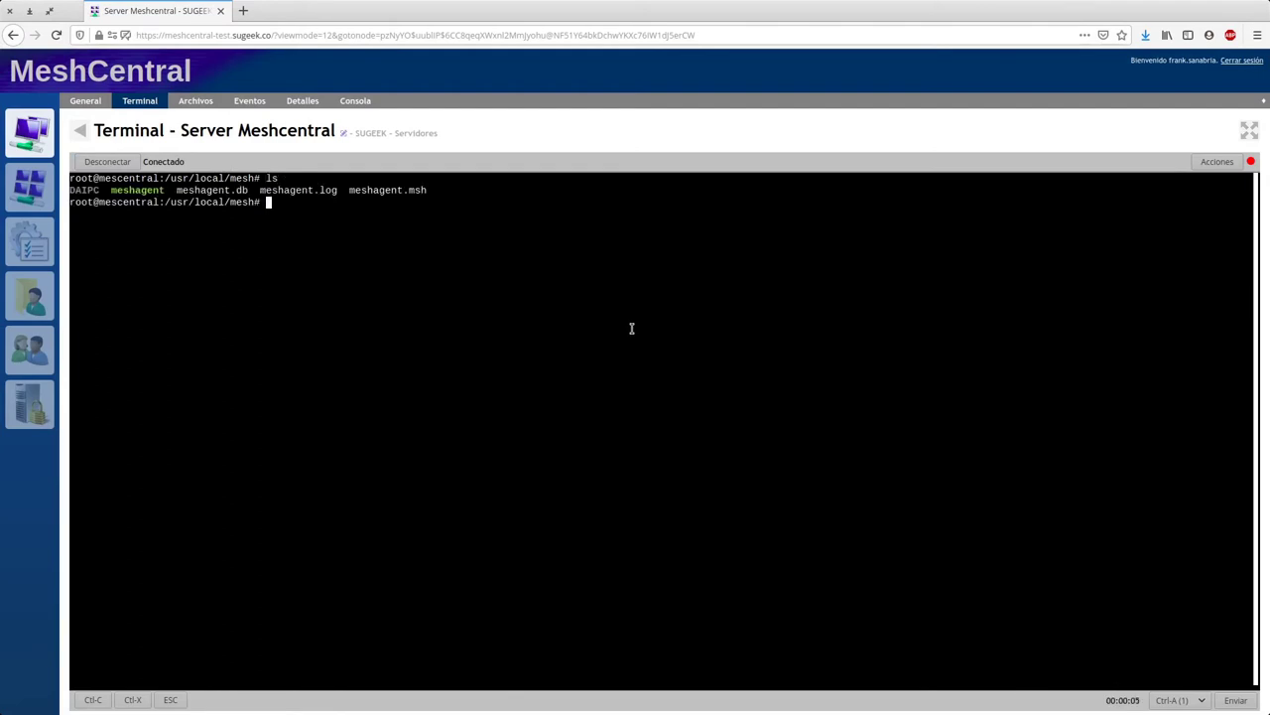
text(w)
key(Return)
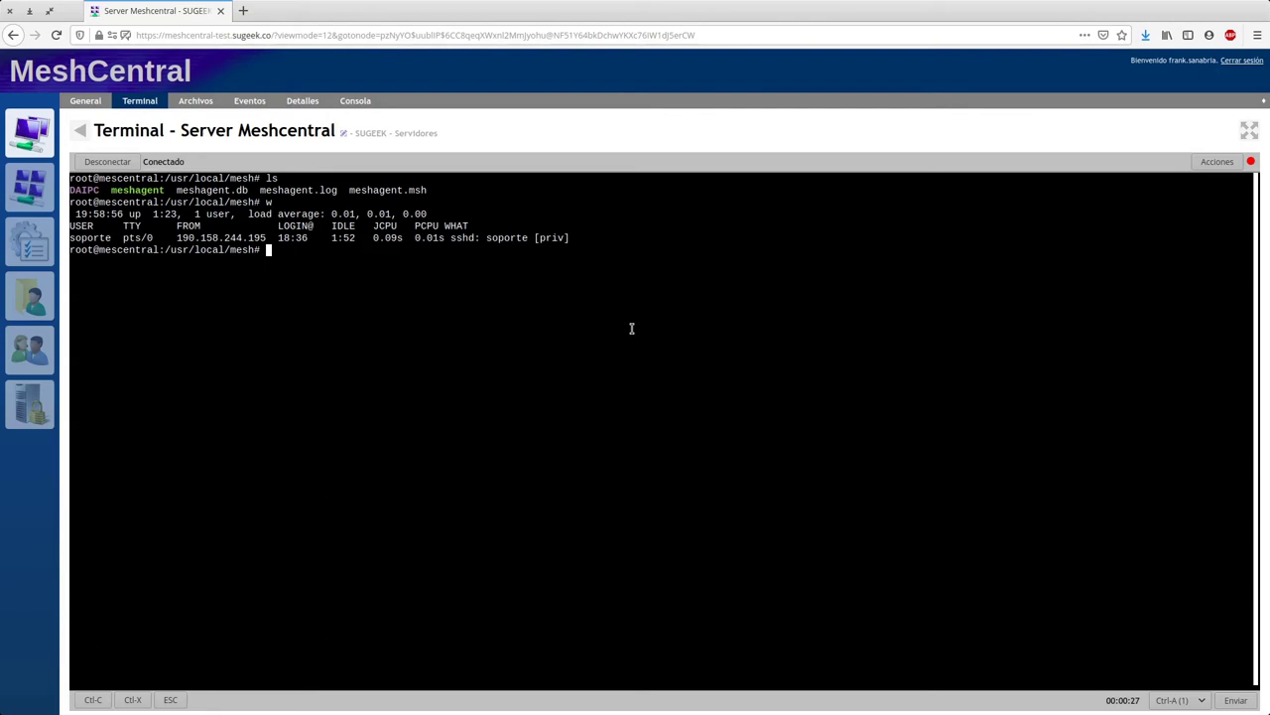
Switch to the separate terminal window and run w to compare the logged-in users, returning to MeshCentral in the browser
key(super+w)
click(681, 515)
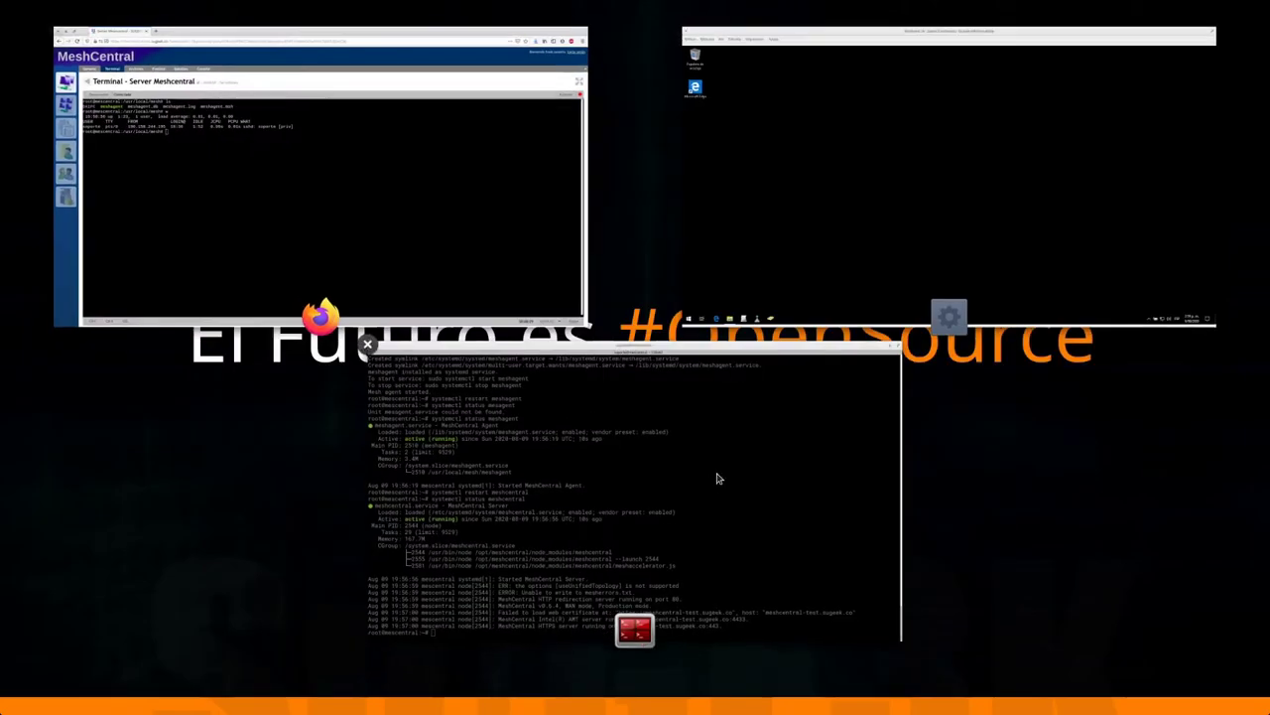
text(w)
key(Return)
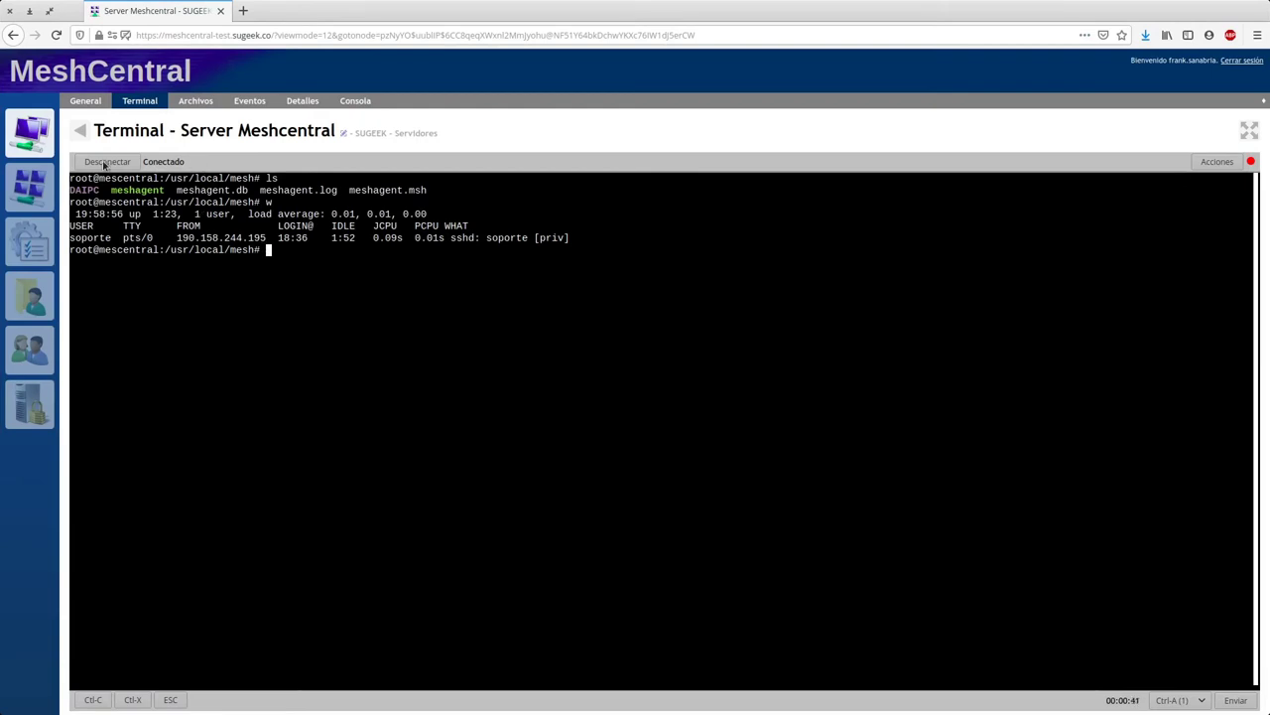
Clear the web terminal, list the current and root directories with ls and cd /, and run htop
key(ctrl+l)
text(ls)
key(Return)
text(cd /)
key(Return)
text(ls)
key(Return)
text(htop)
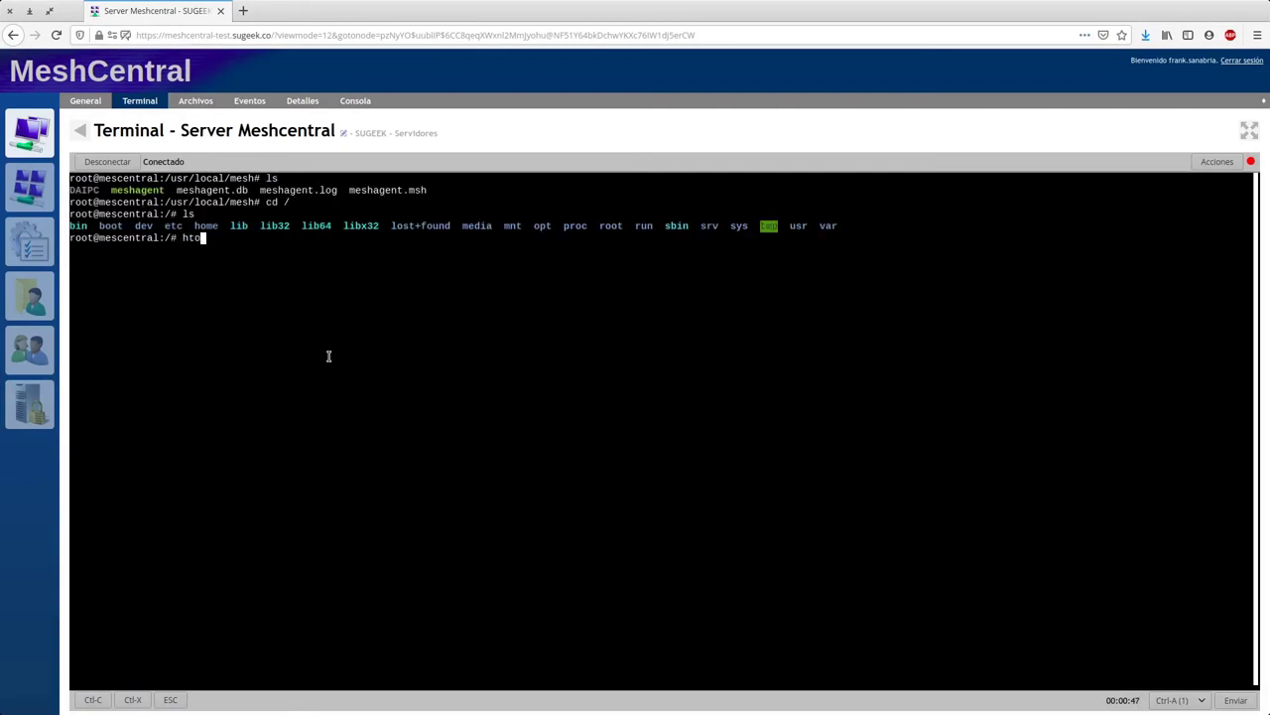
key(Return)
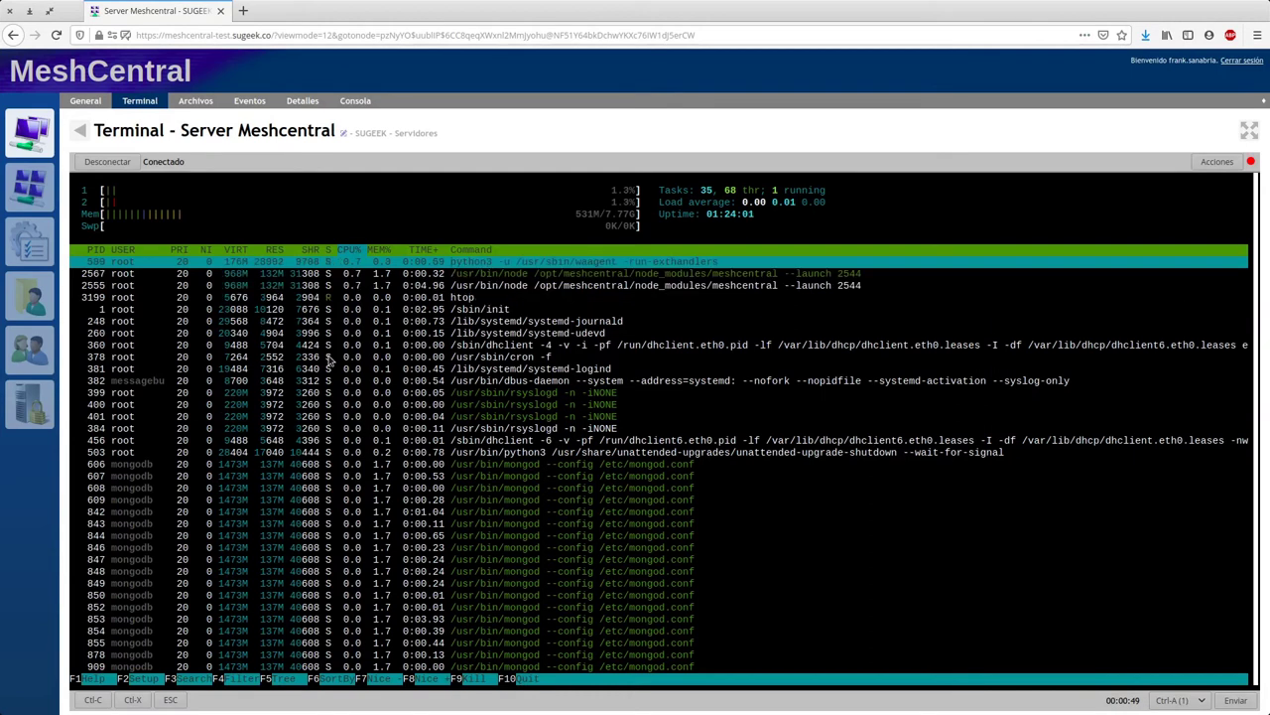
Quit htop and try to run the iptraf-ng and iptraf commands in the web terminal
text(qiptra)
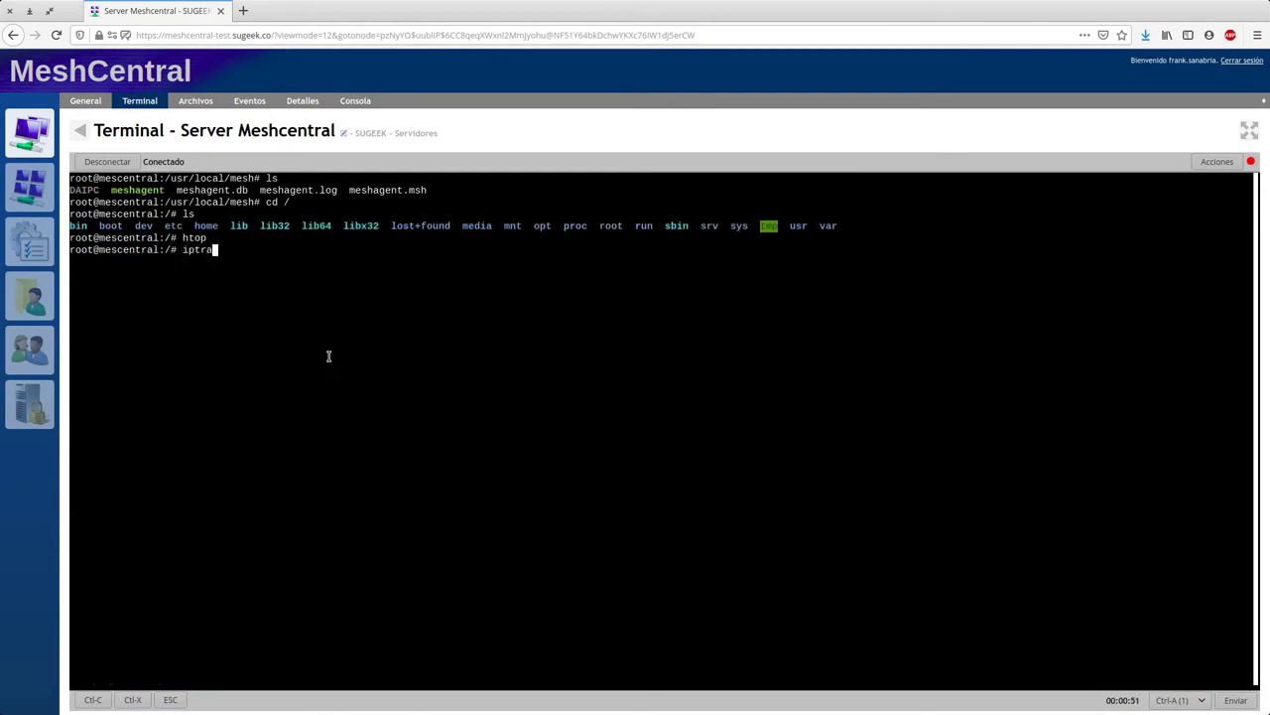
text(f-n)
key(BackSpace)
text(ng)
key(Return)
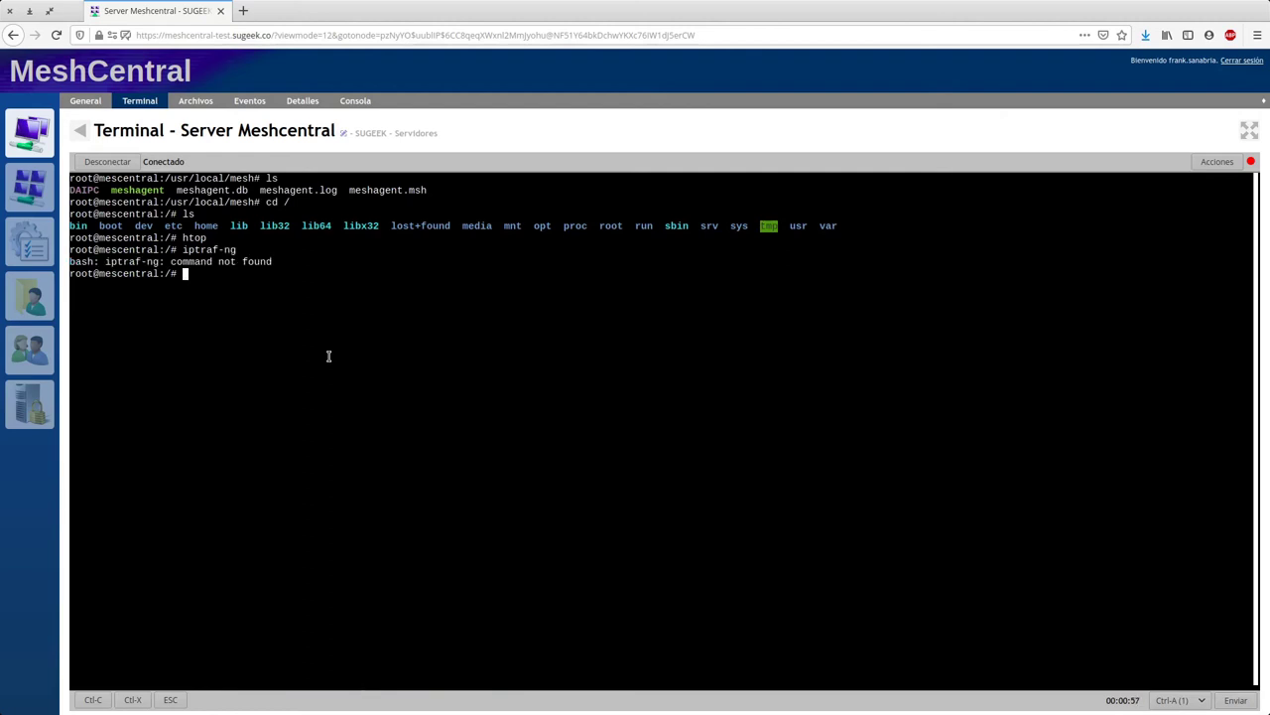
key(Up)
key(BackSpace)
key(BackSpace)
key(BackSpace)
key(Return)
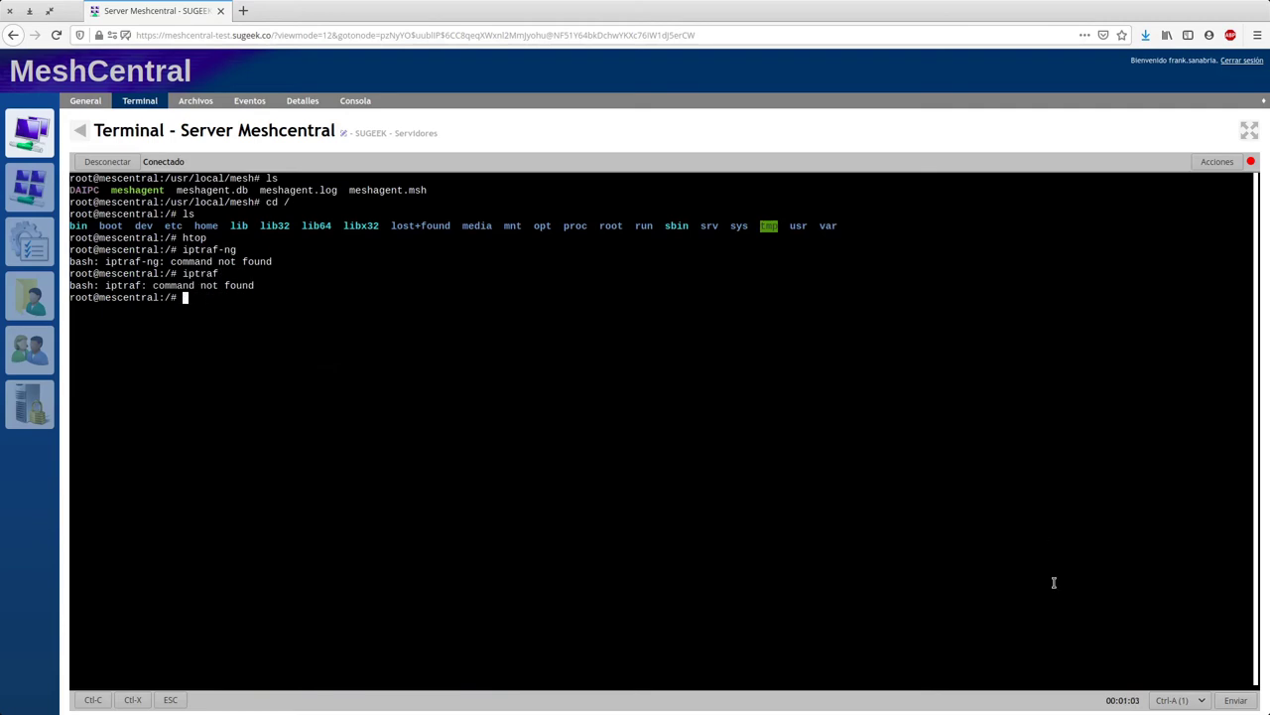
click(1179, 699)
click(995, 553)
right_click(333, 321)
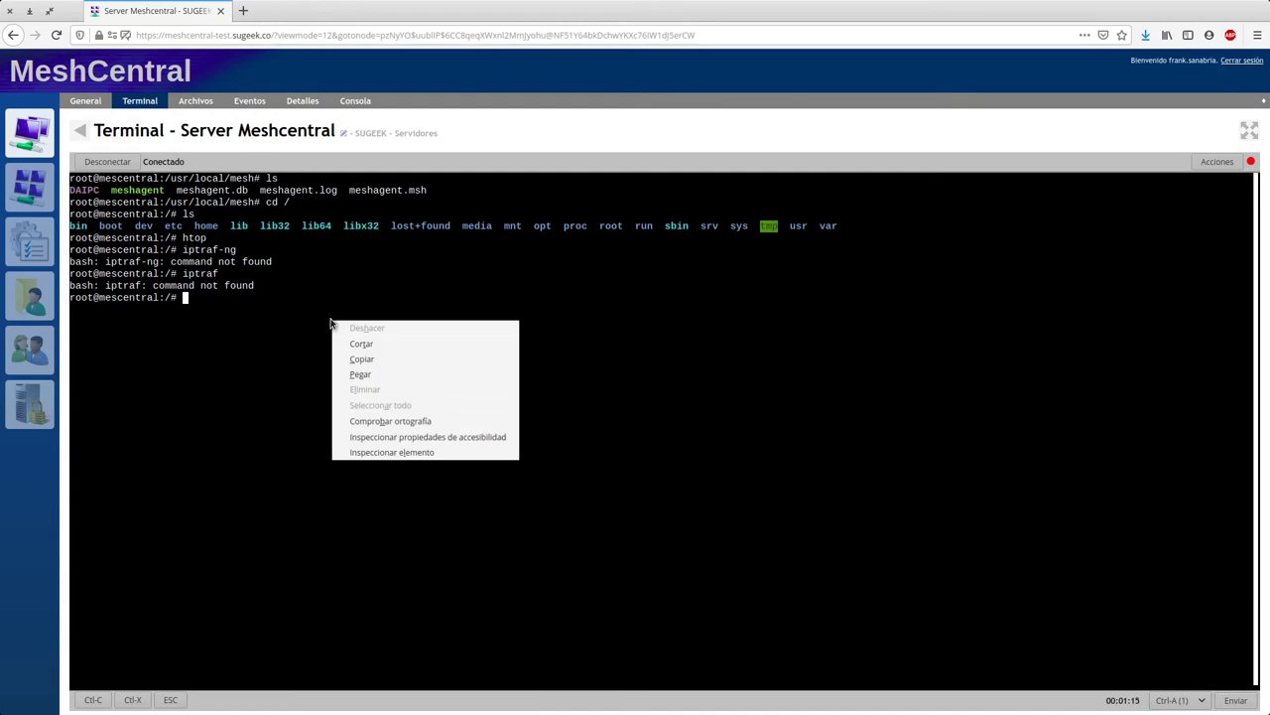
click(236, 427)
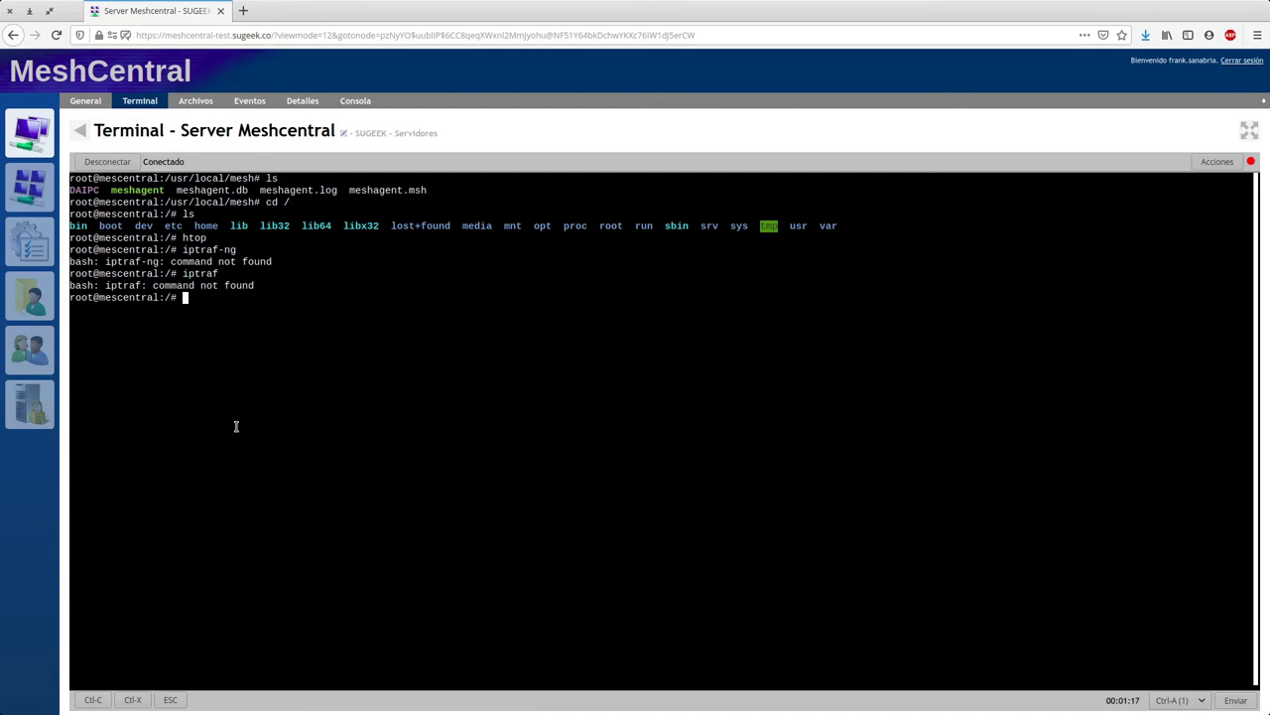
right_click(298, 295)
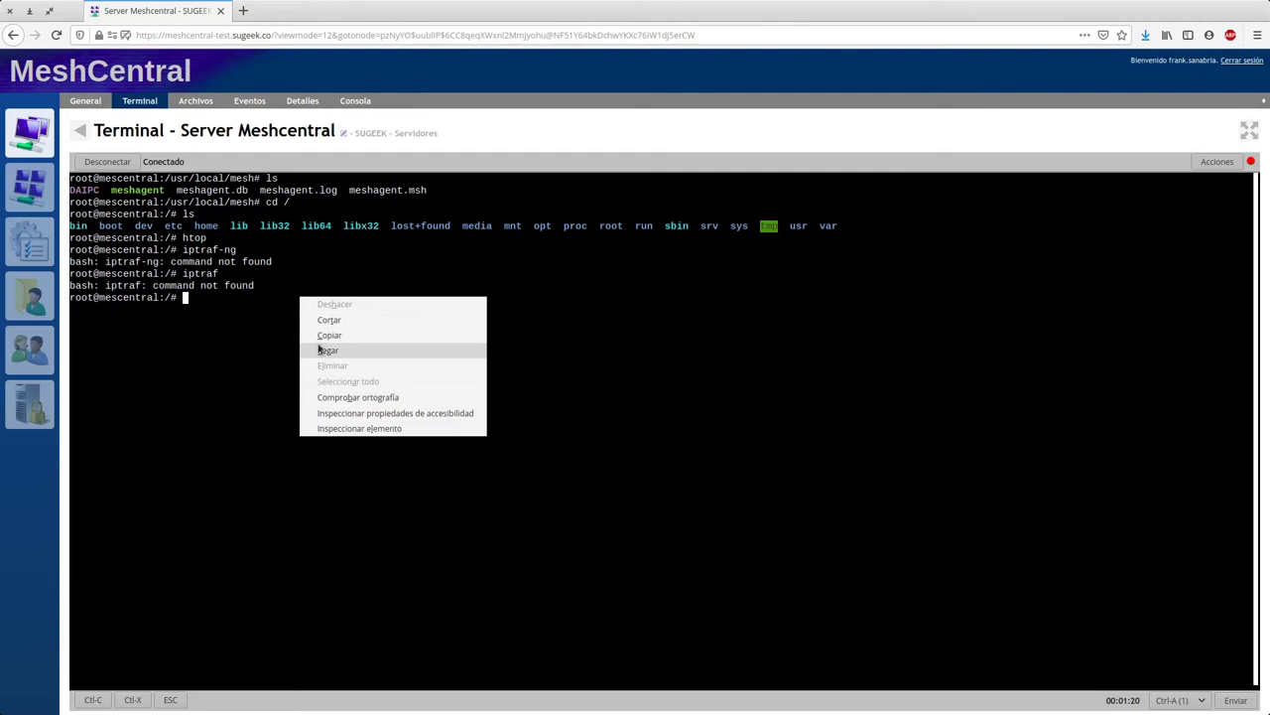
click(263, 318)
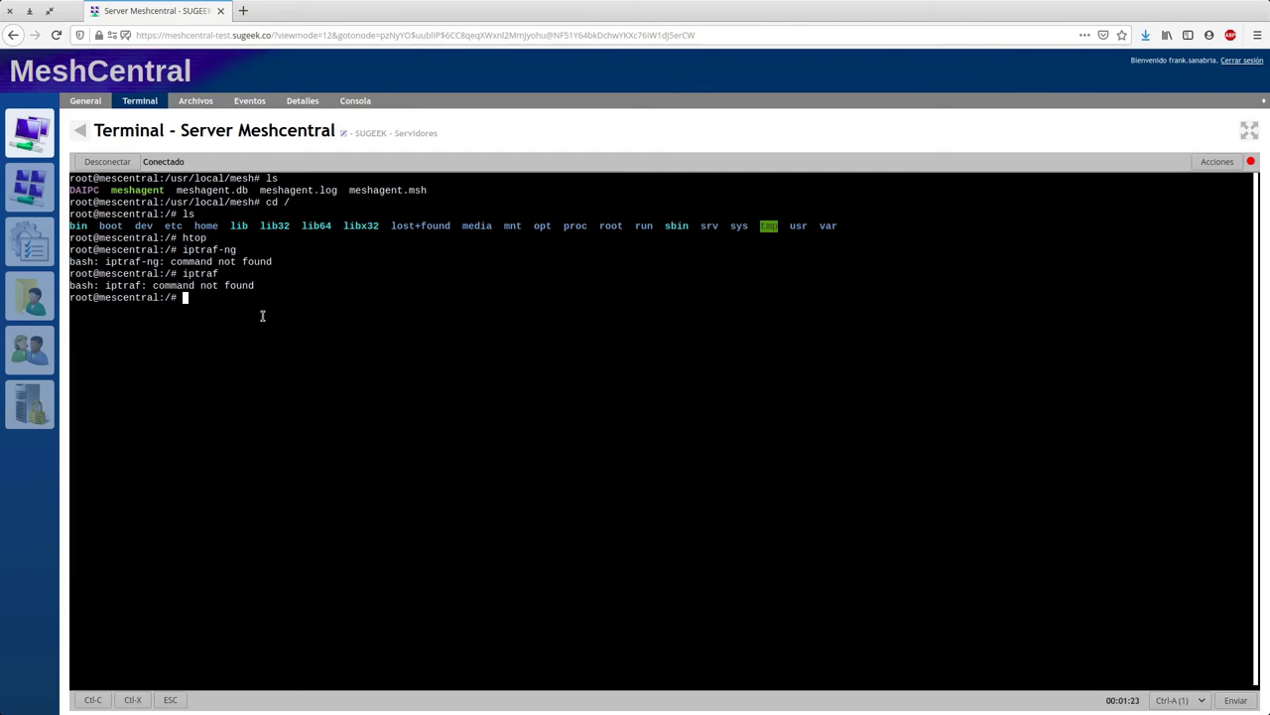
Disconnect the web terminal and check the active sessions of Server Meshcentral from the device list
click(105, 162)
click(80, 131)
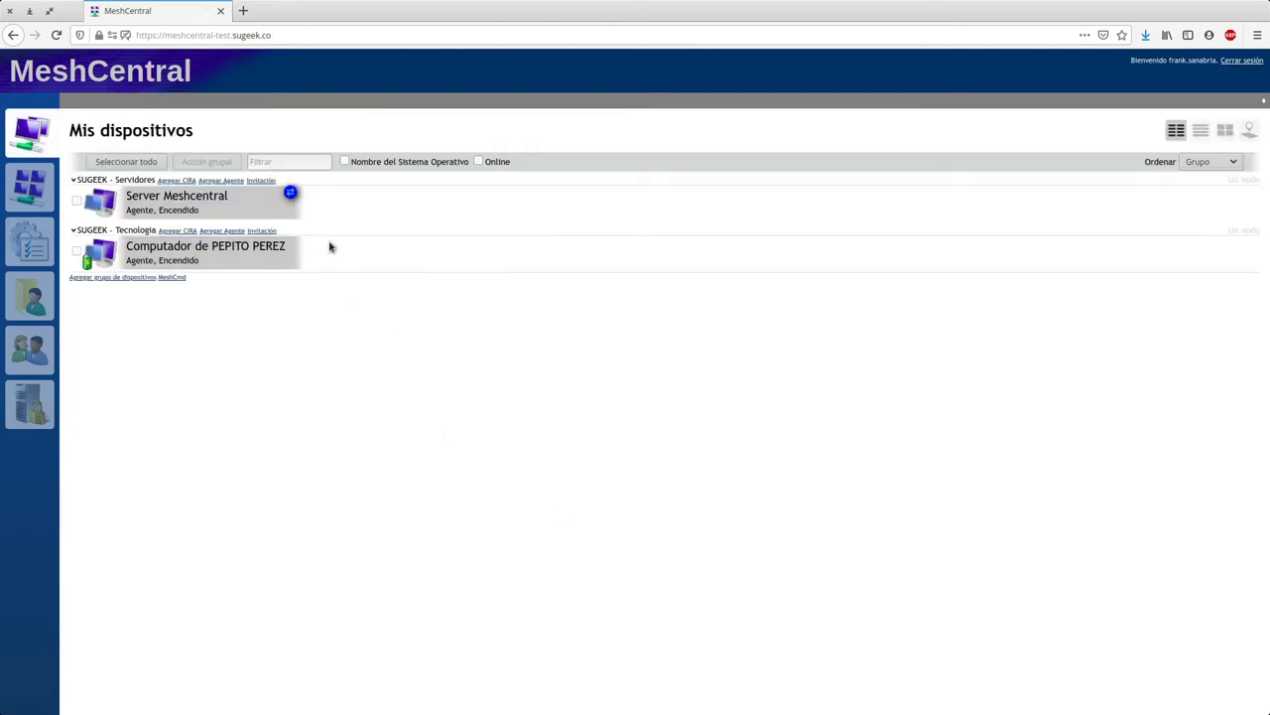
click(290, 193)
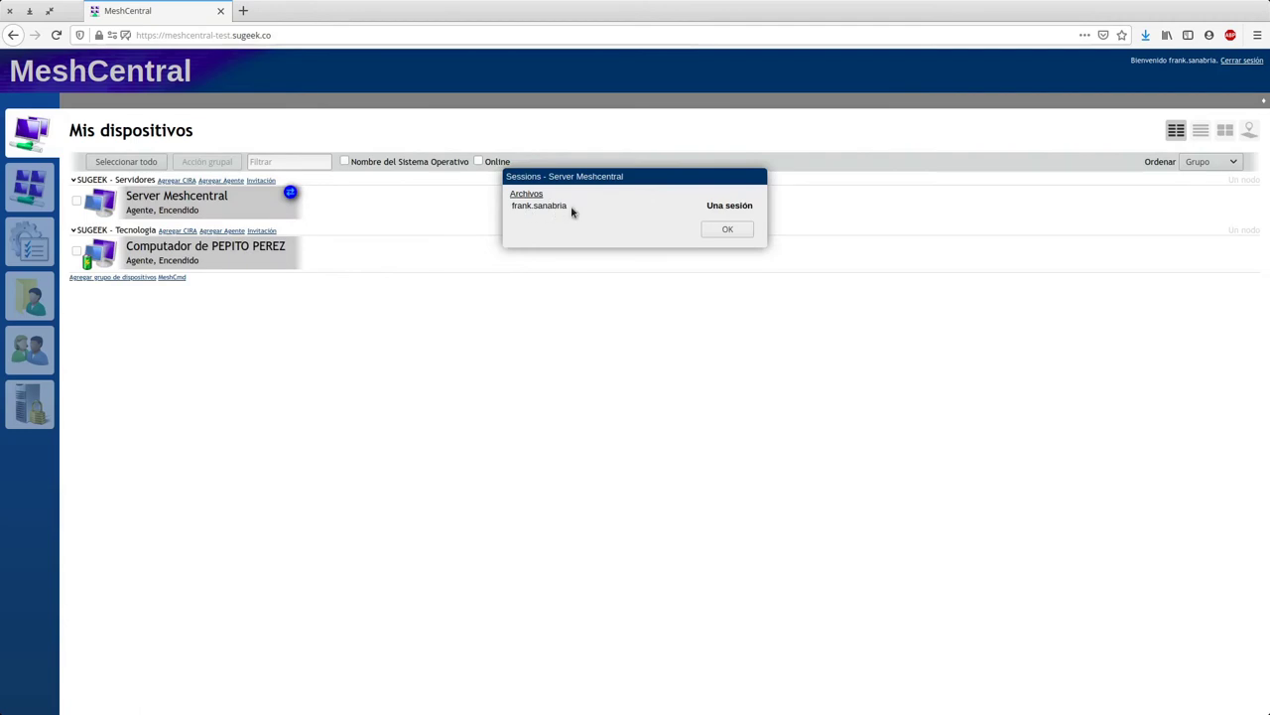
click(743, 232)
Disconnect the open file session of Server Meshcentral and return to the device list
click(228, 199)
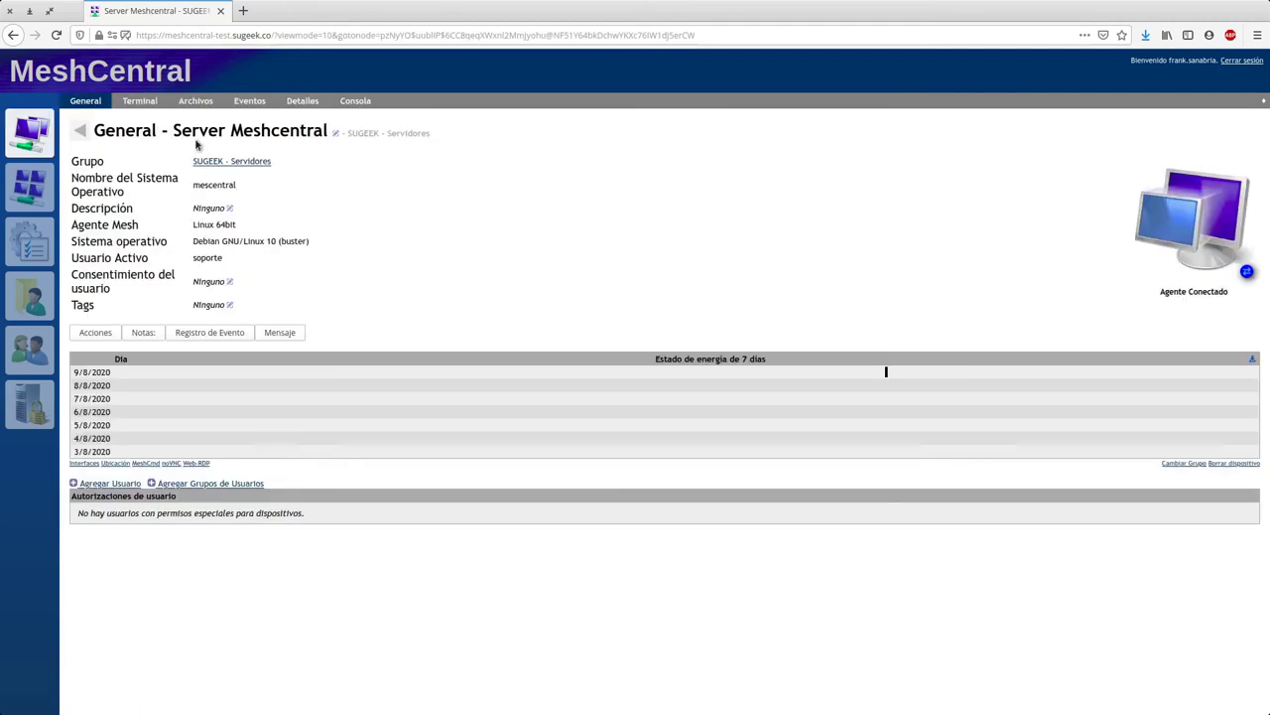
click(139, 100)
click(195, 100)
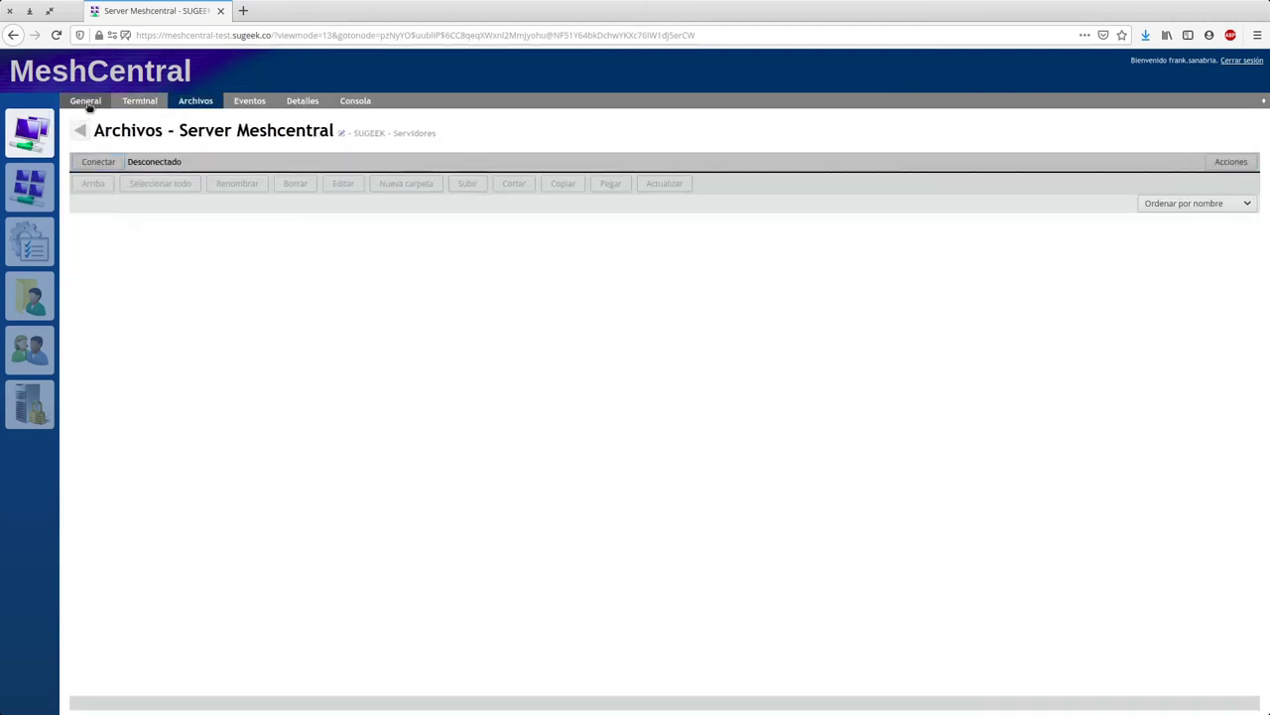
click(85, 103)
click(83, 130)
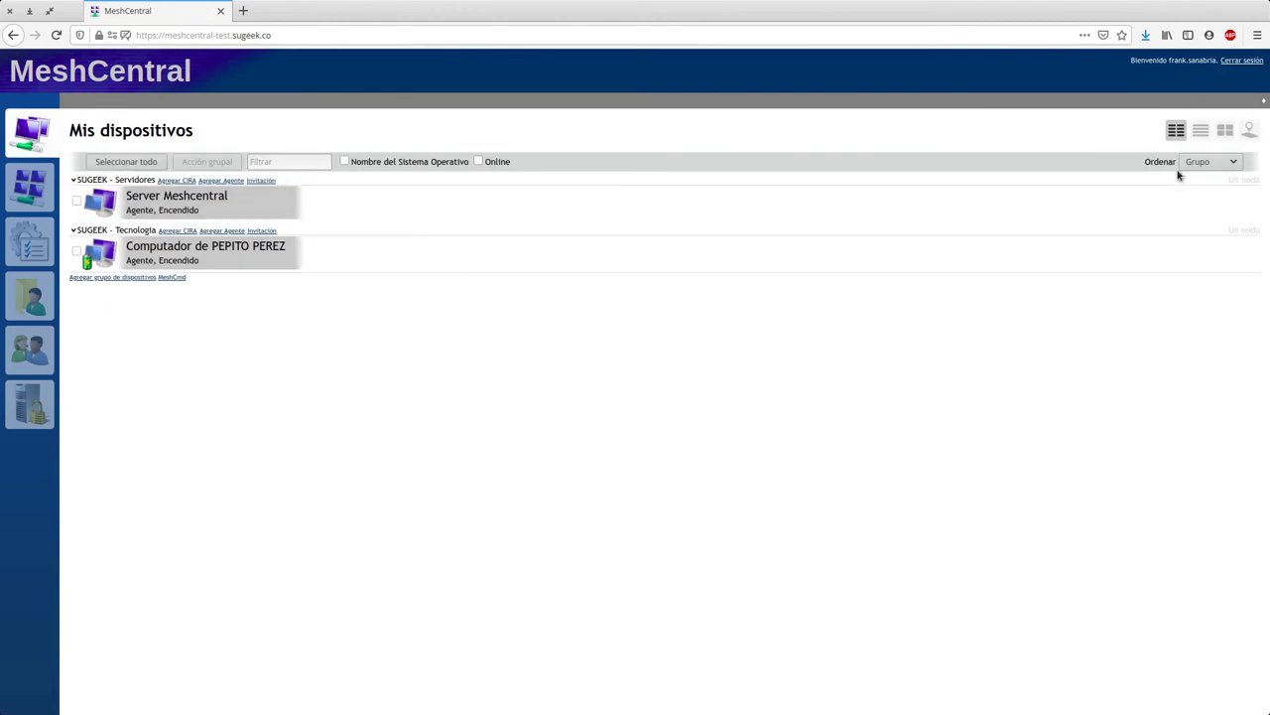
Switch the device list to the remote desktop thumbnail view and expand the SUGEEK - Servidores group
click(1225, 130)
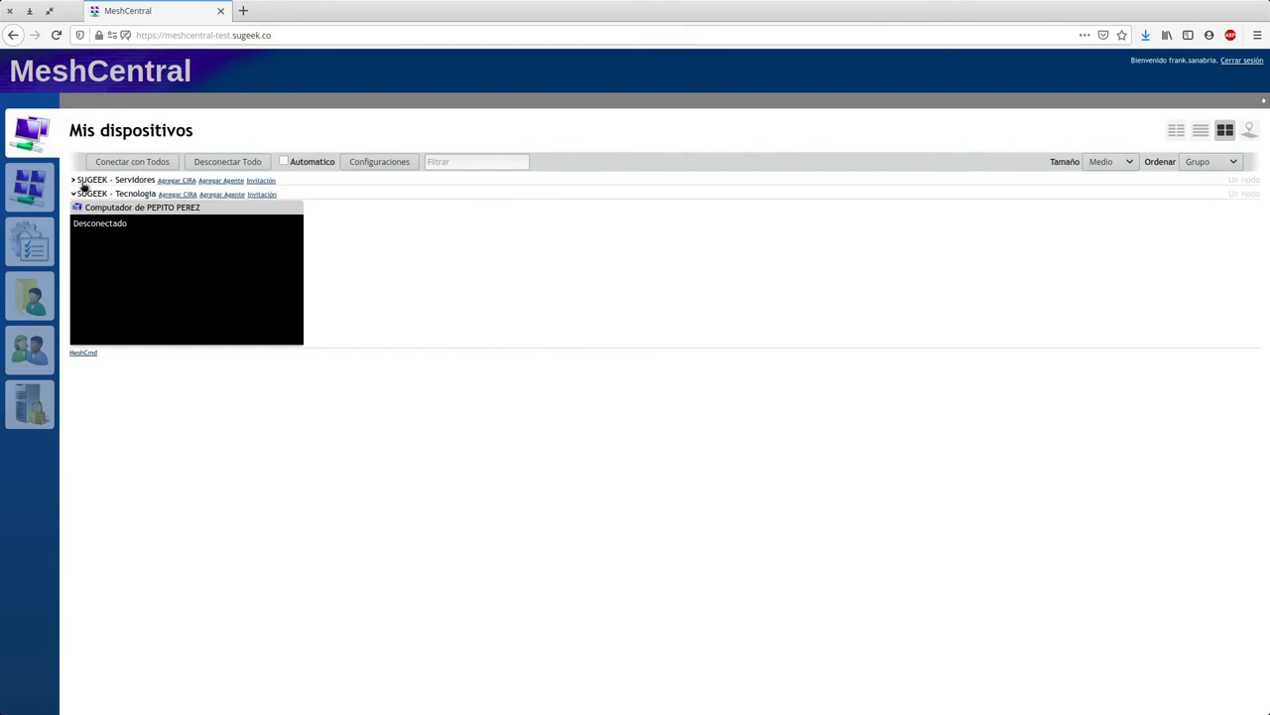
click(83, 183)
click(83, 130)
Examine the quality, scaling and frame-rate options of the remote desktop settings, try 10% quality, and discard the changes
click(395, 162)
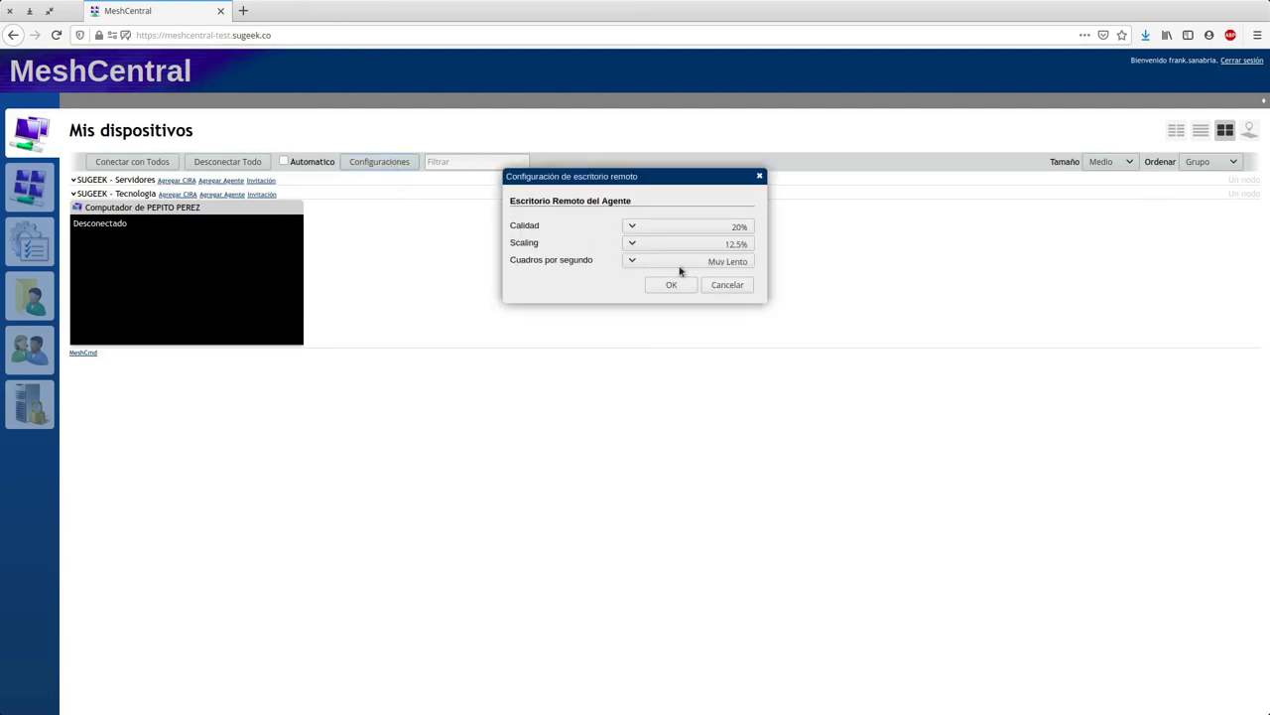
click(731, 263)
click(732, 260)
click(731, 248)
click(732, 248)
click(740, 227)
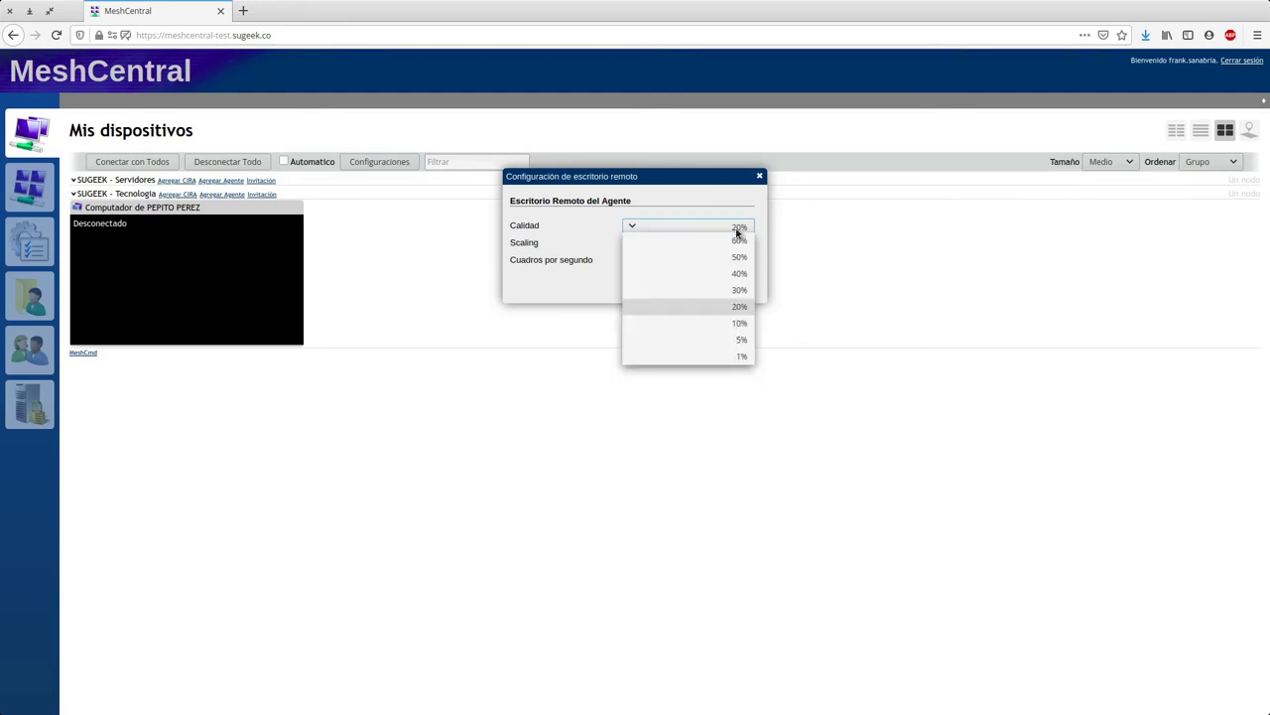
click(738, 320)
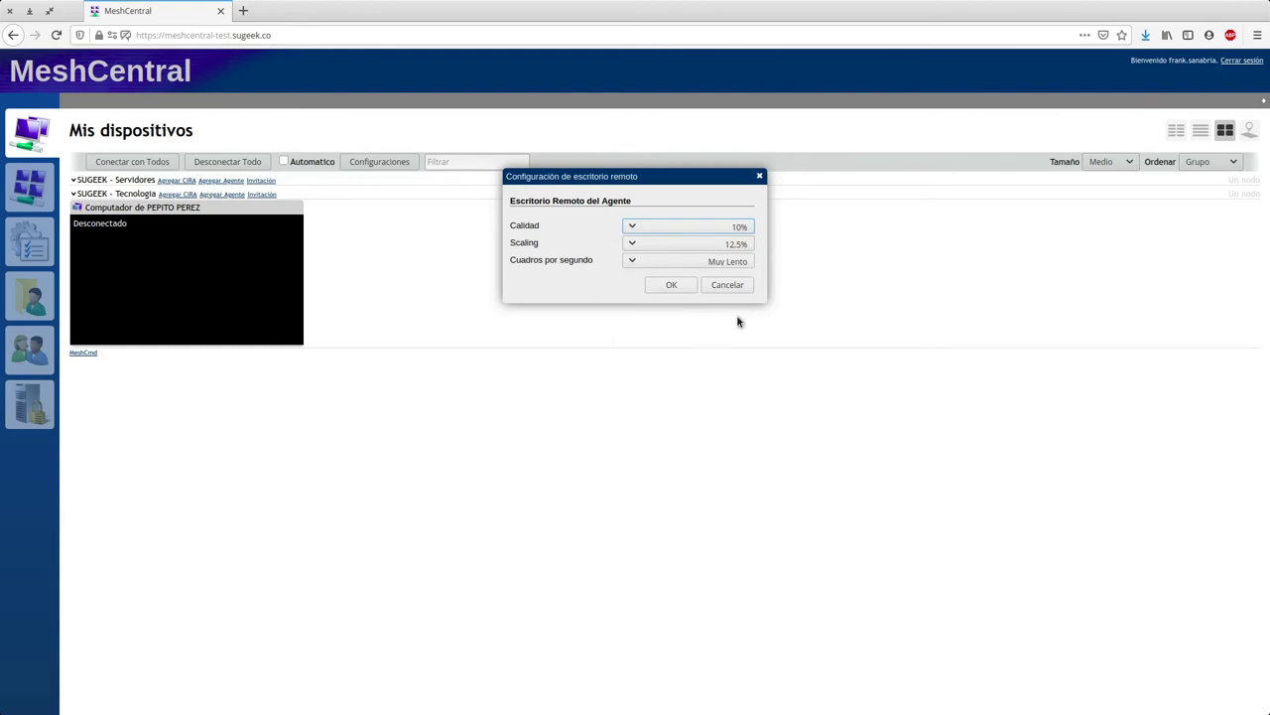
click(736, 284)
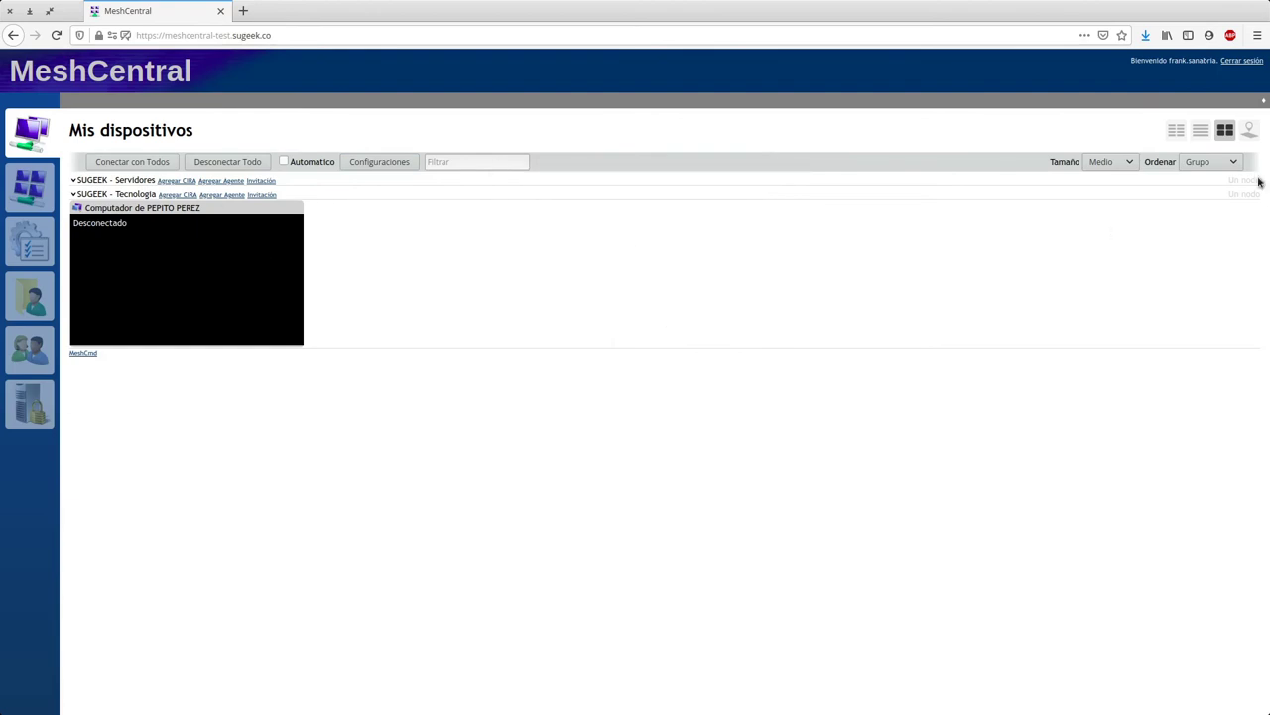
Switch the device list to the list view, then look at the account page and the event log
click(1201, 130)
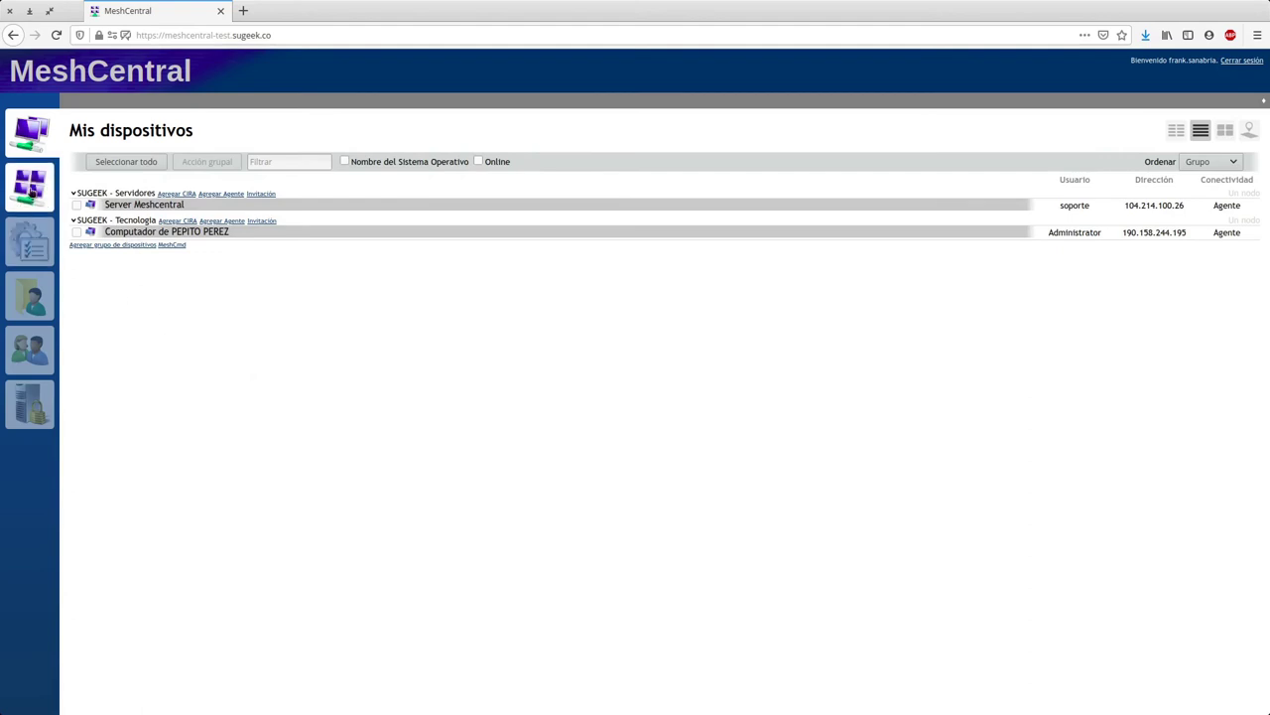
click(31, 192)
click(28, 245)
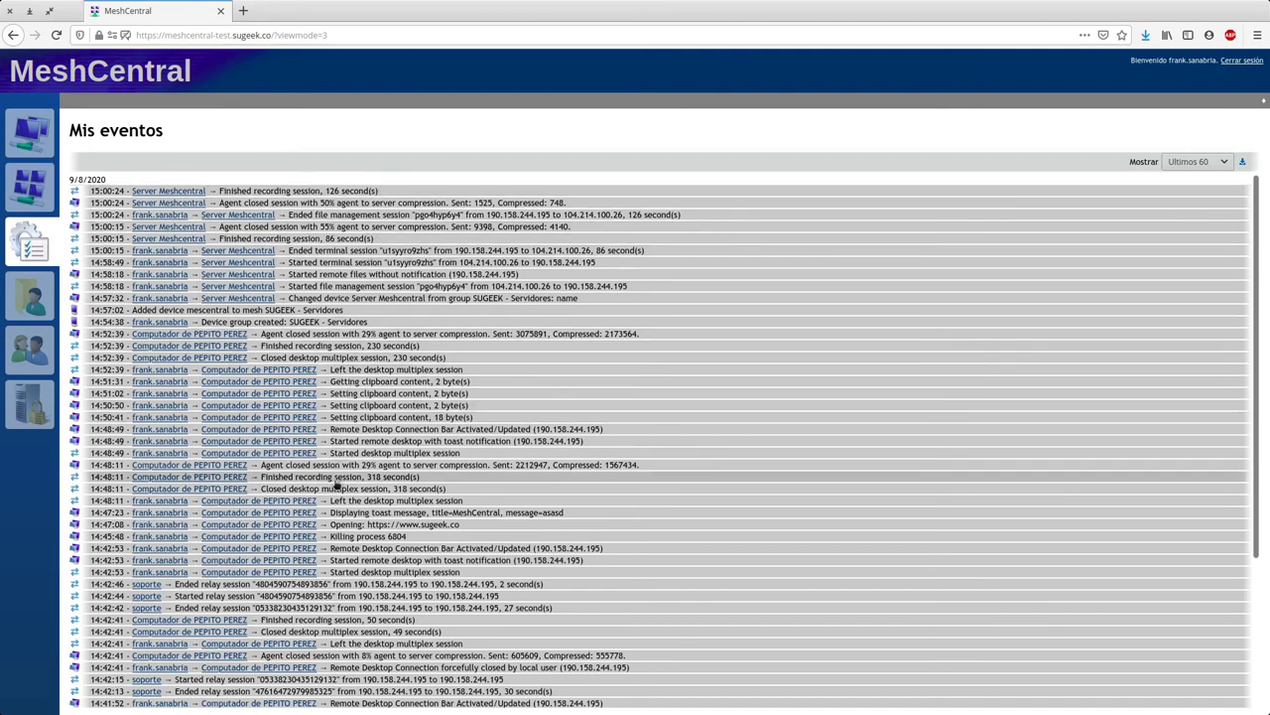
Look at the stored files page, then review the event history of the soporte user
click(37, 311)
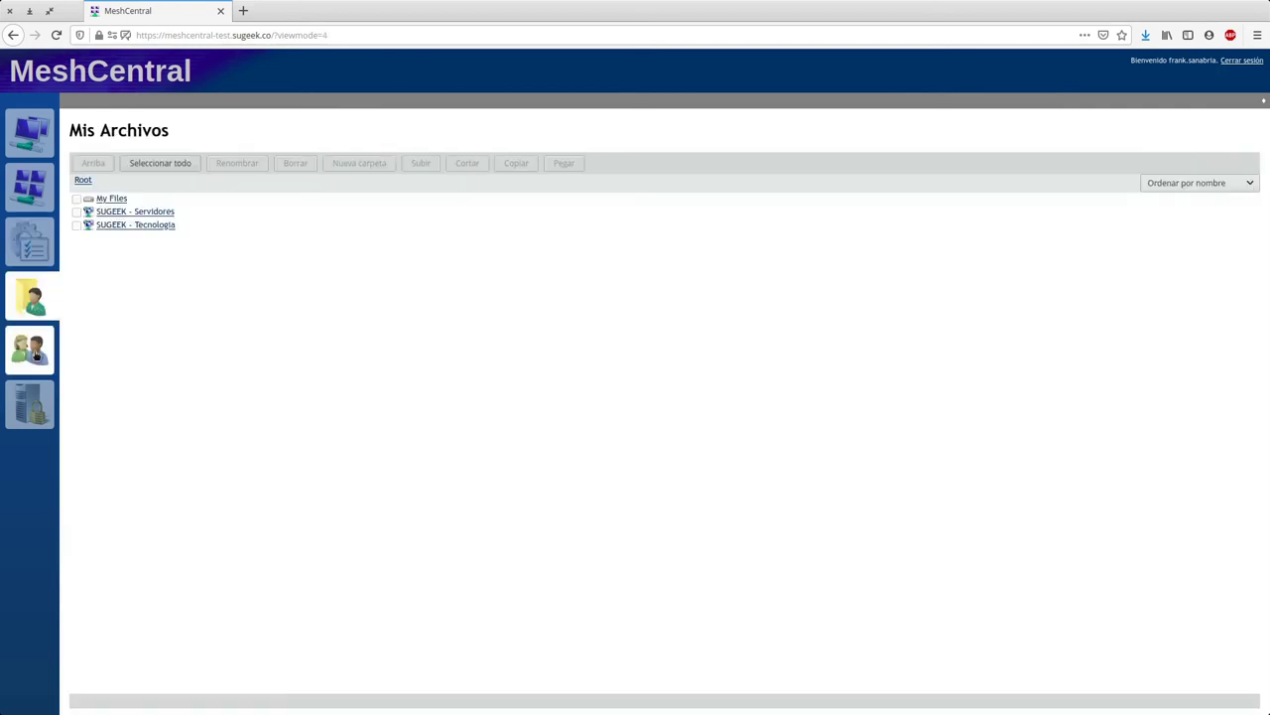
click(35, 355)
click(128, 251)
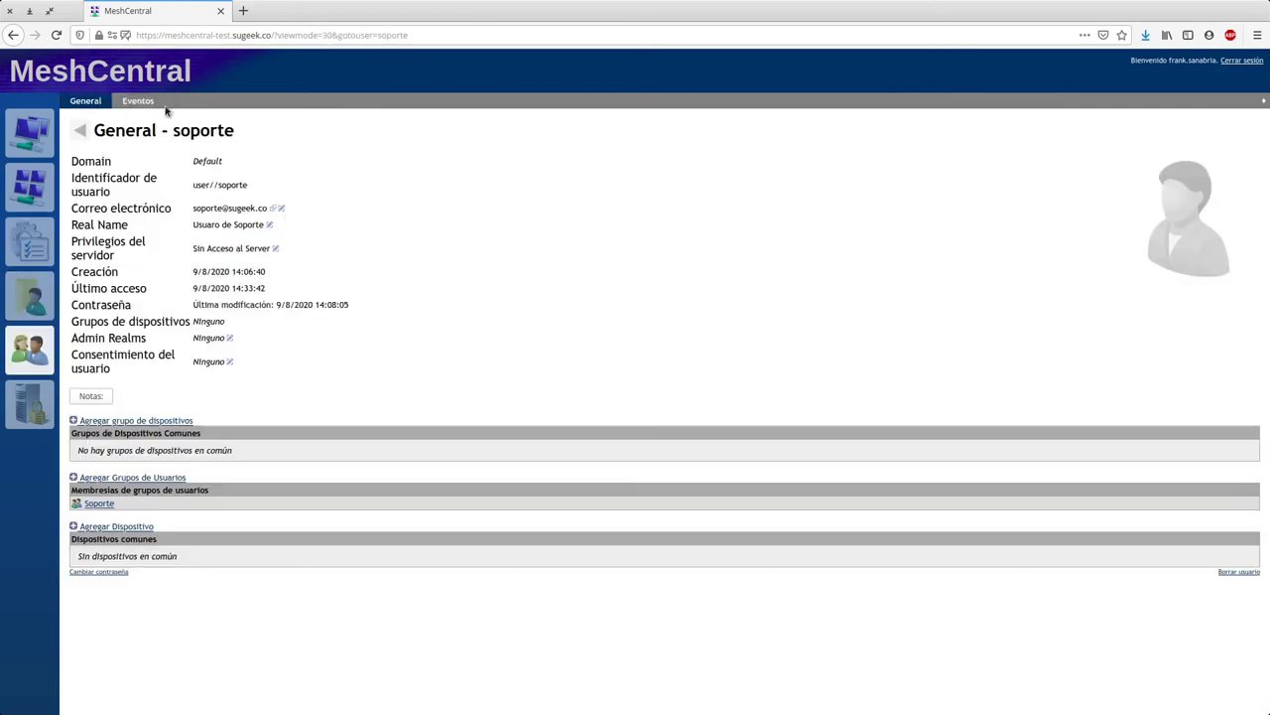
click(138, 100)
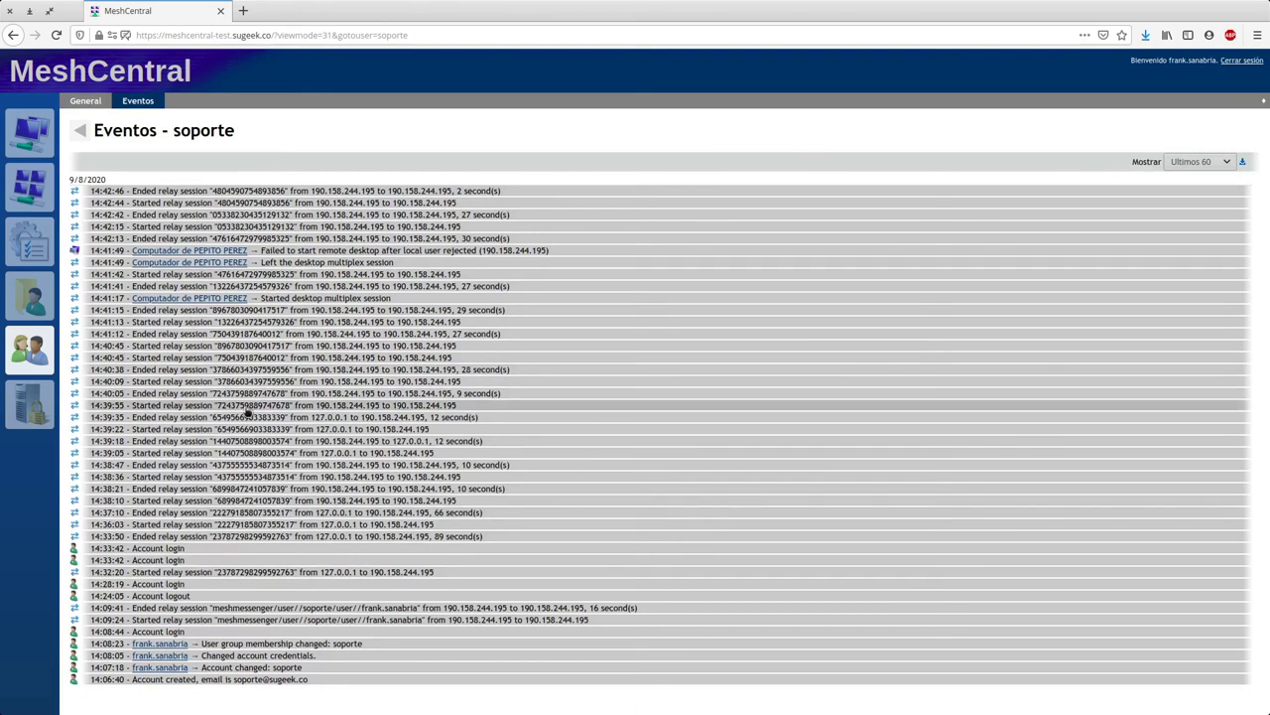
Compare the general pages for stored files, events, server and users, finishing on the stored files page
click(45, 303)
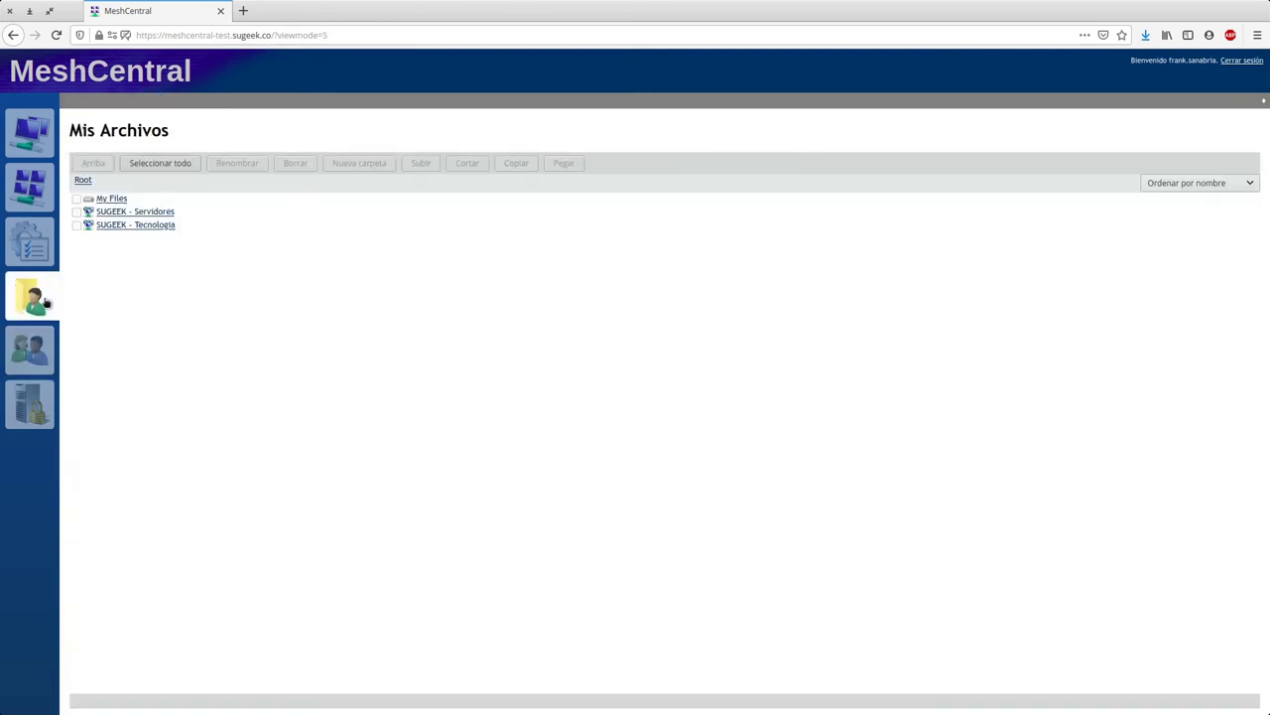
click(35, 257)
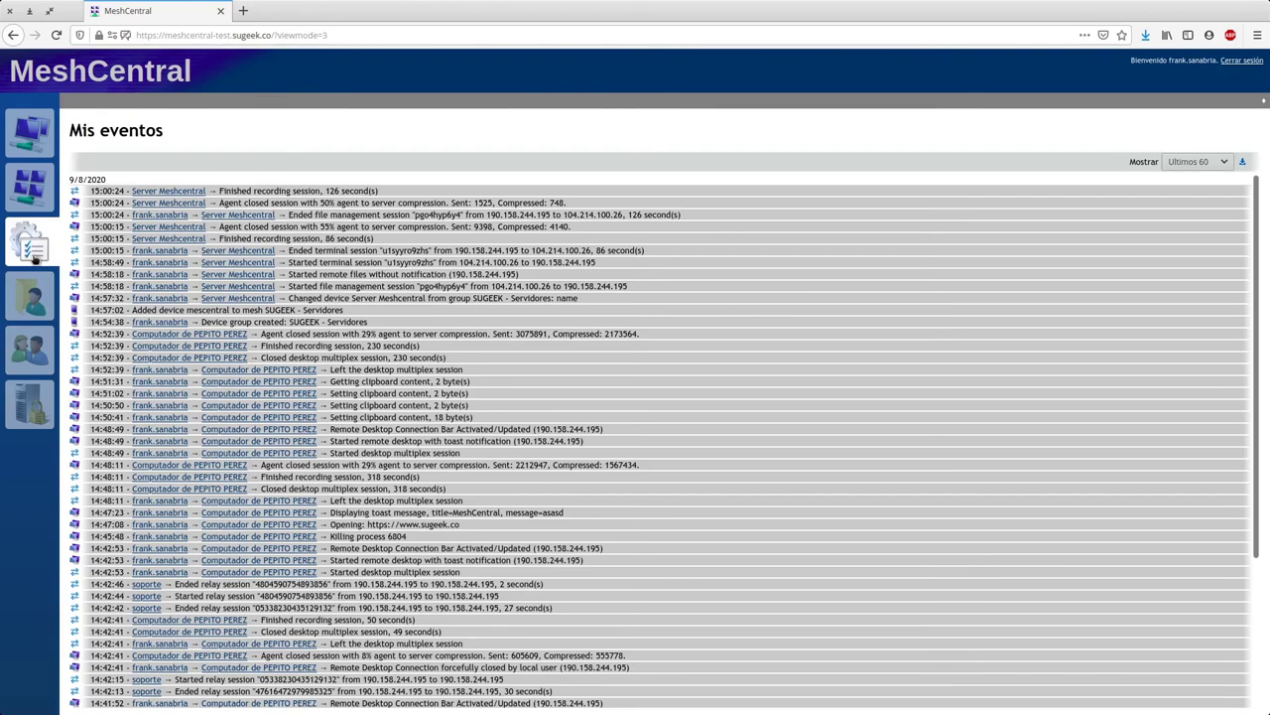
drag(109, 124, 174, 130)
click(178, 130)
click(29, 402)
click(29, 347)
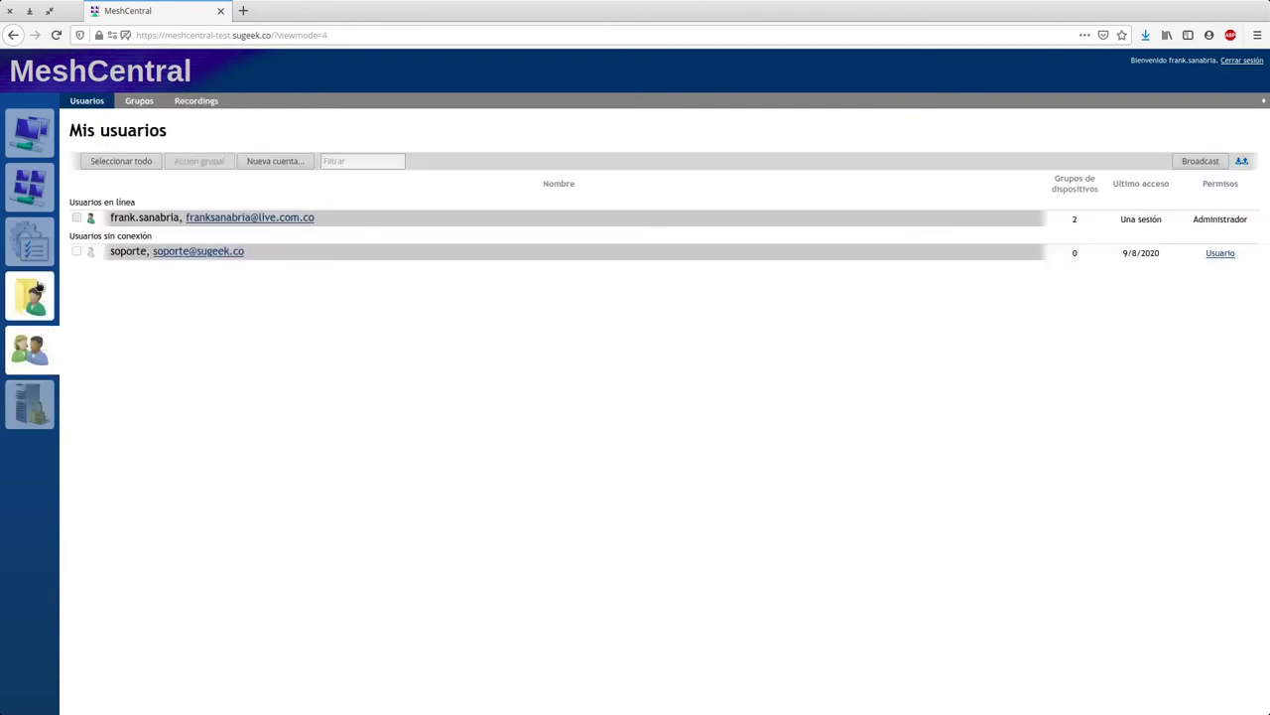
click(29, 295)
click(30, 241)
click(32, 294)
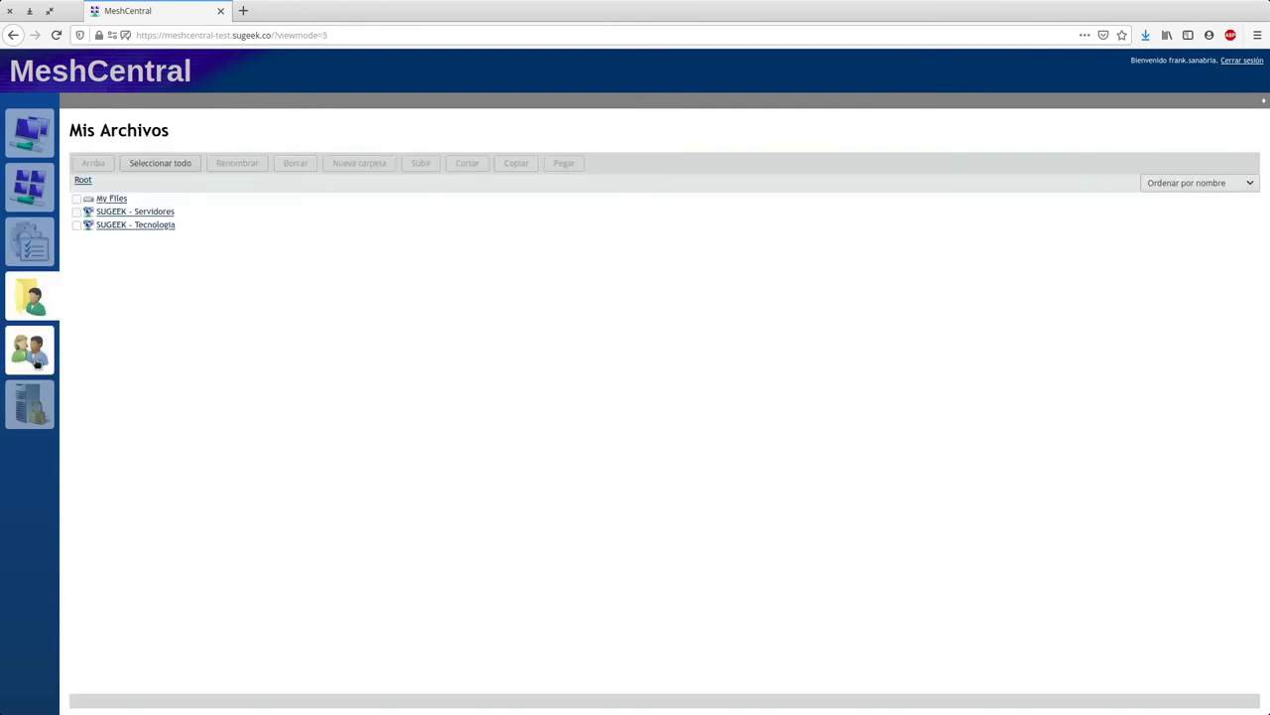
Open the soporte user from the user list, review that account's events, and return to the user list
click(30, 347)
click(115, 252)
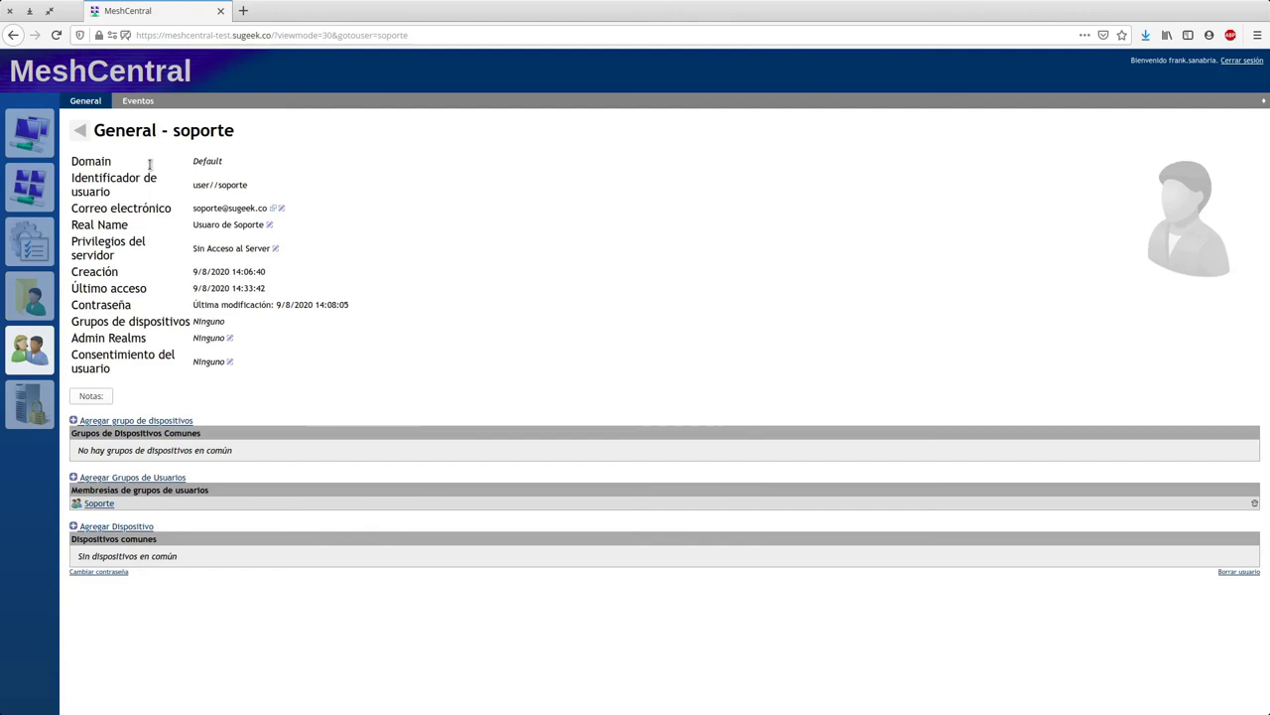
click(135, 103)
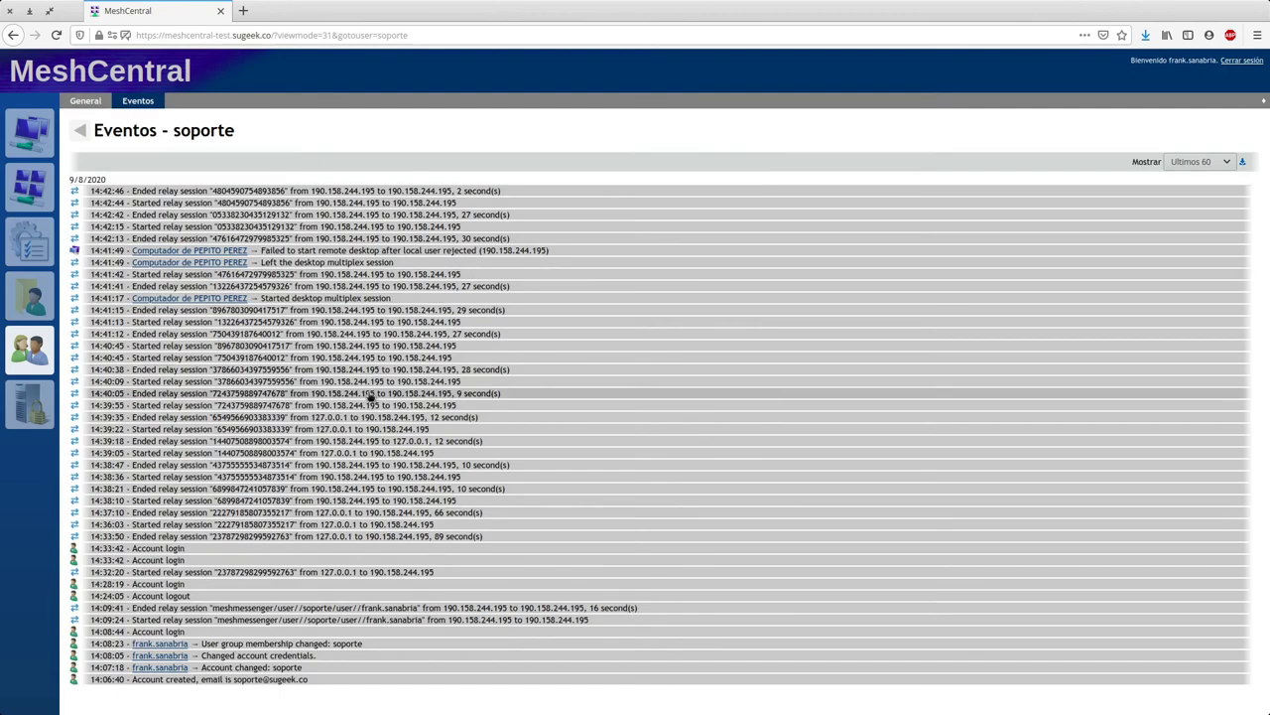
click(82, 134)
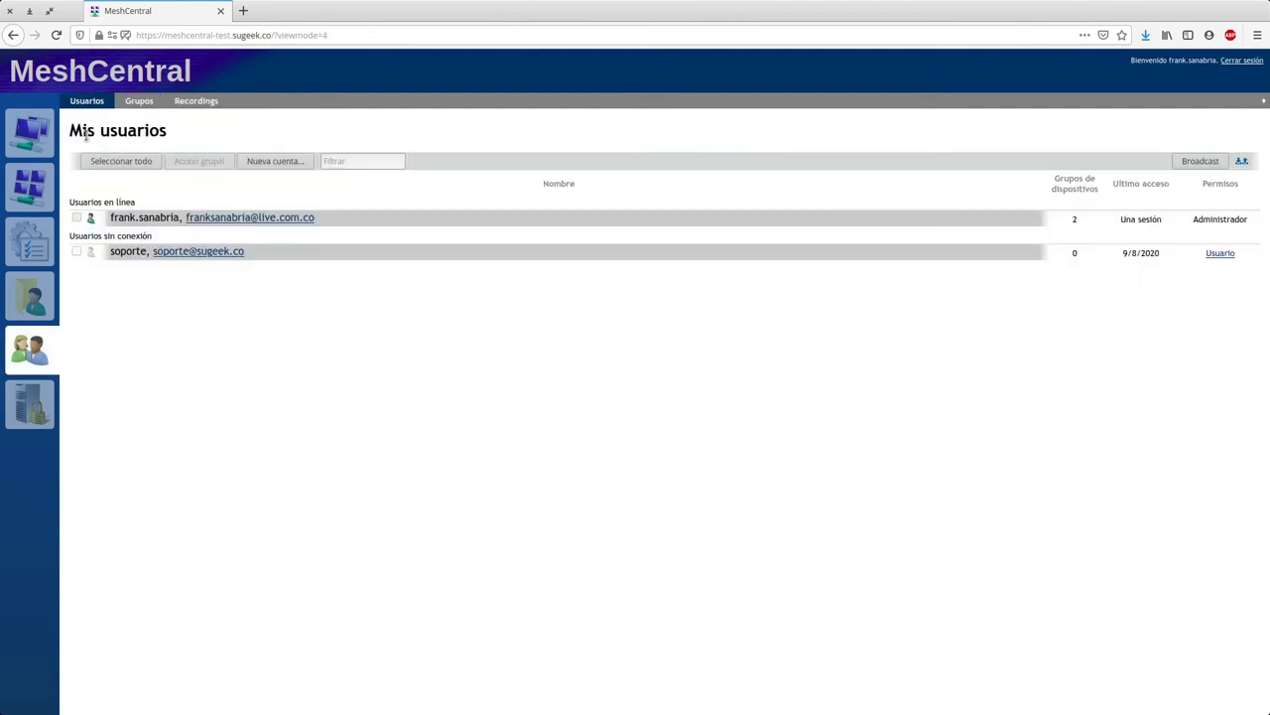
Review the list of user session recordings and go back to the user accounts
click(195, 102)
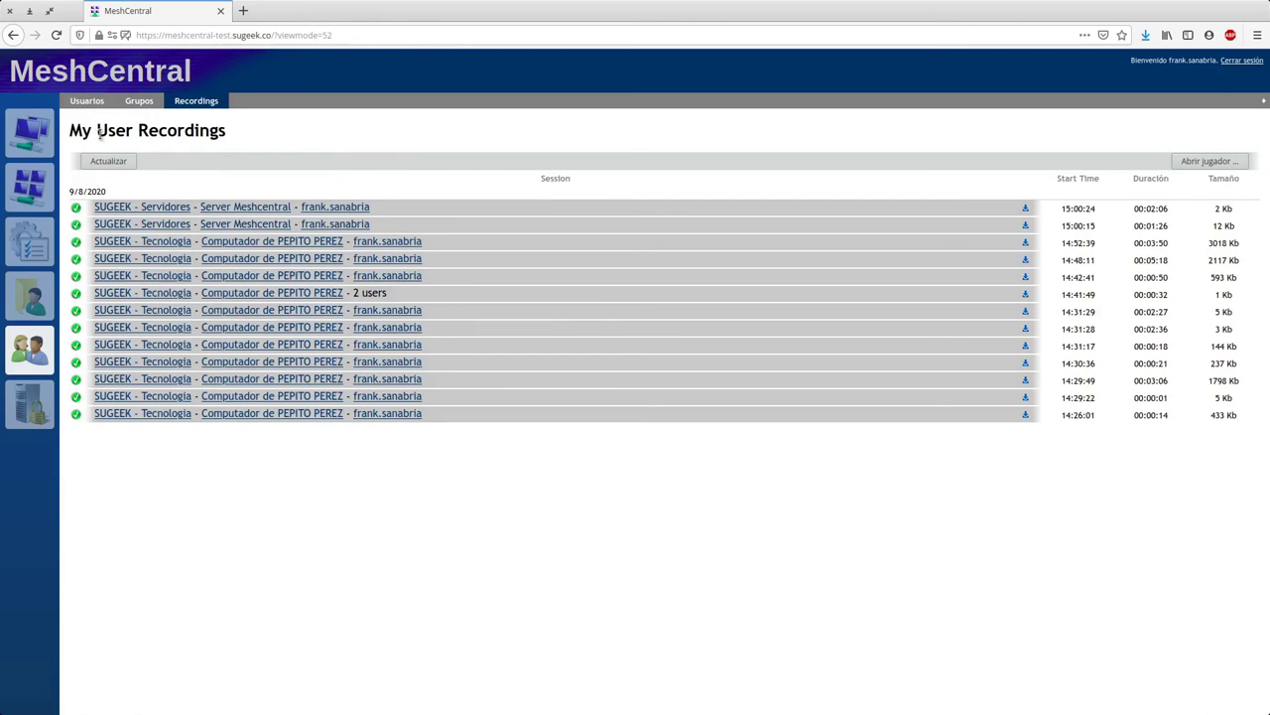
drag(97, 133, 230, 136)
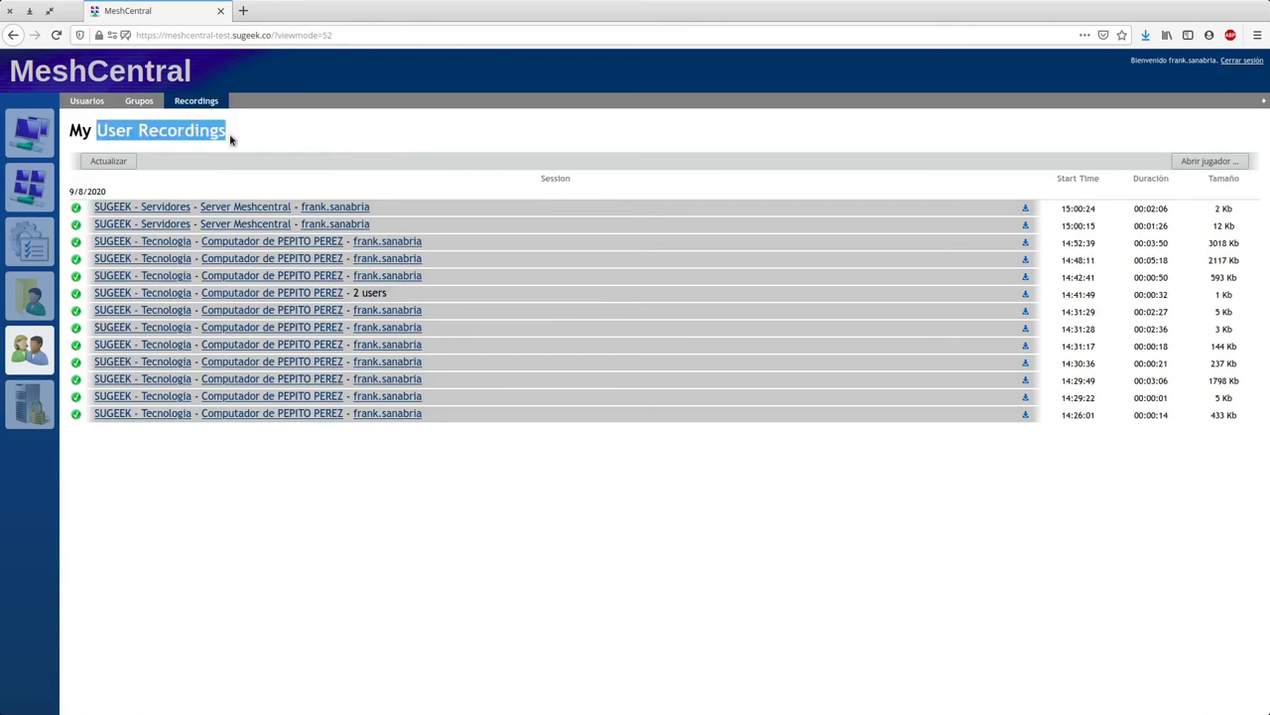
click(86, 101)
Check the soporte account's details and events once more, and close the account
click(121, 254)
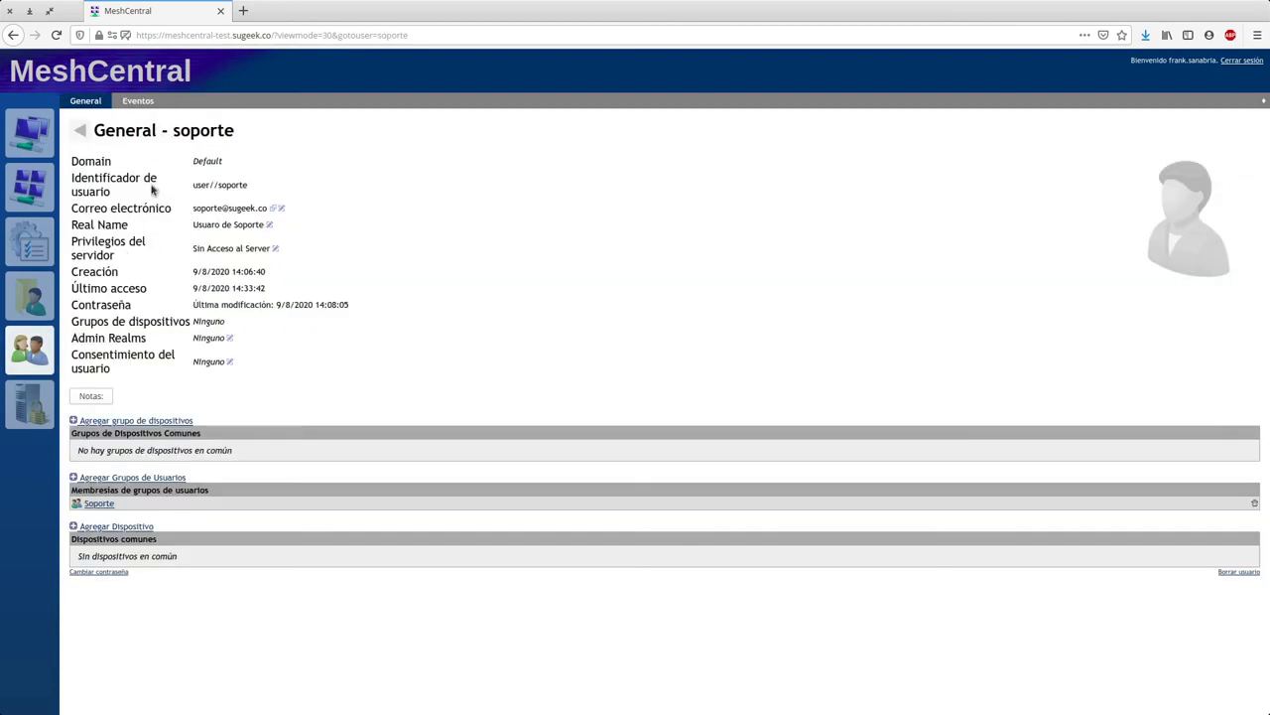
click(139, 101)
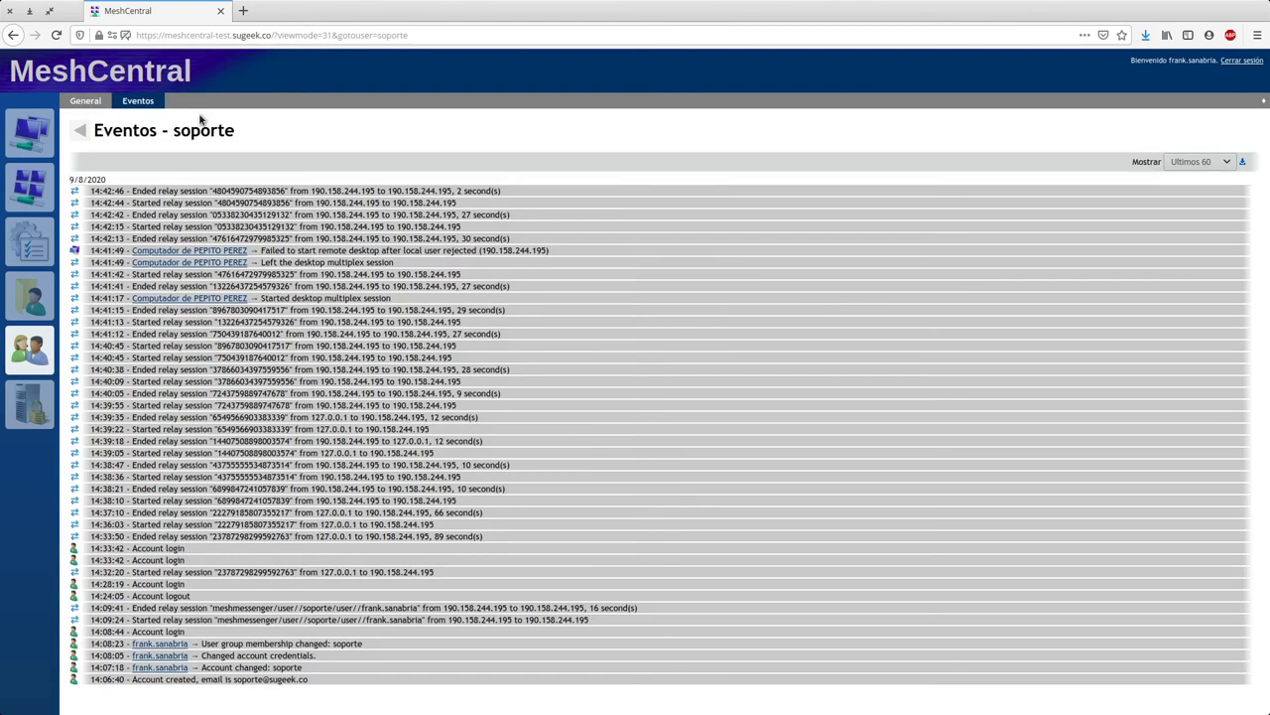
click(78, 135)
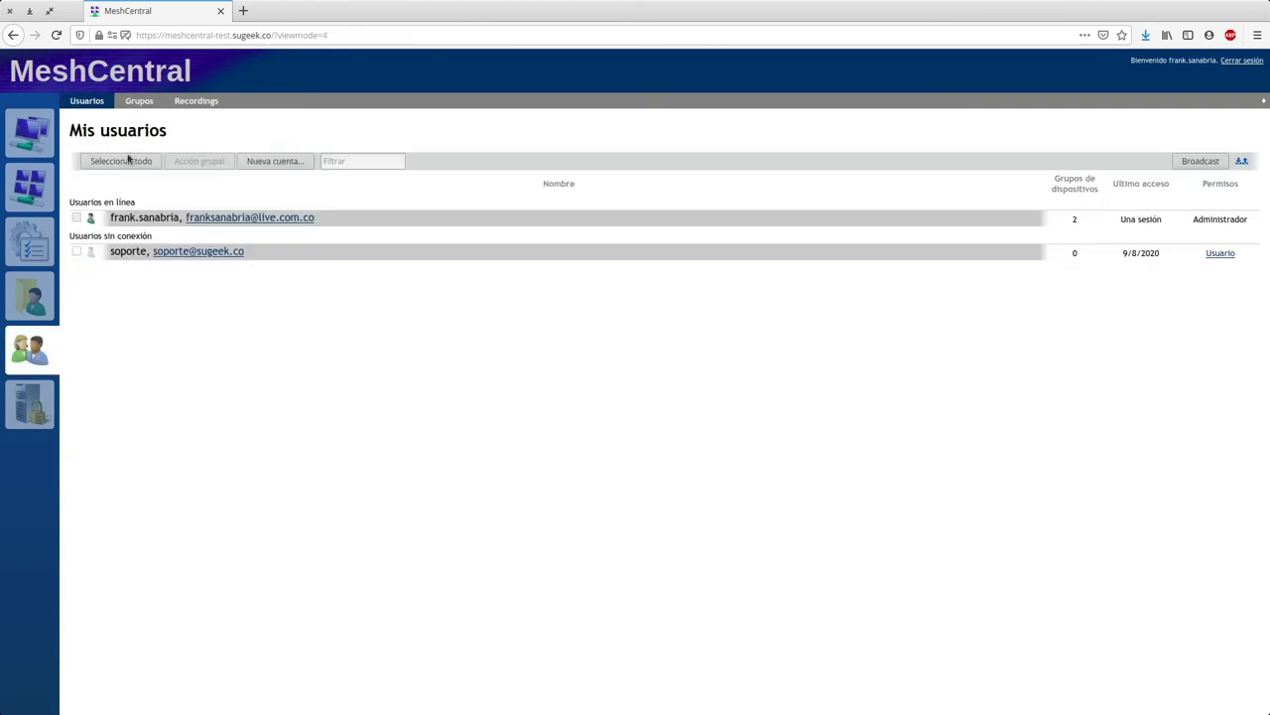
Open the SUGEEK - Servidores folder in the stored files
click(40, 310)
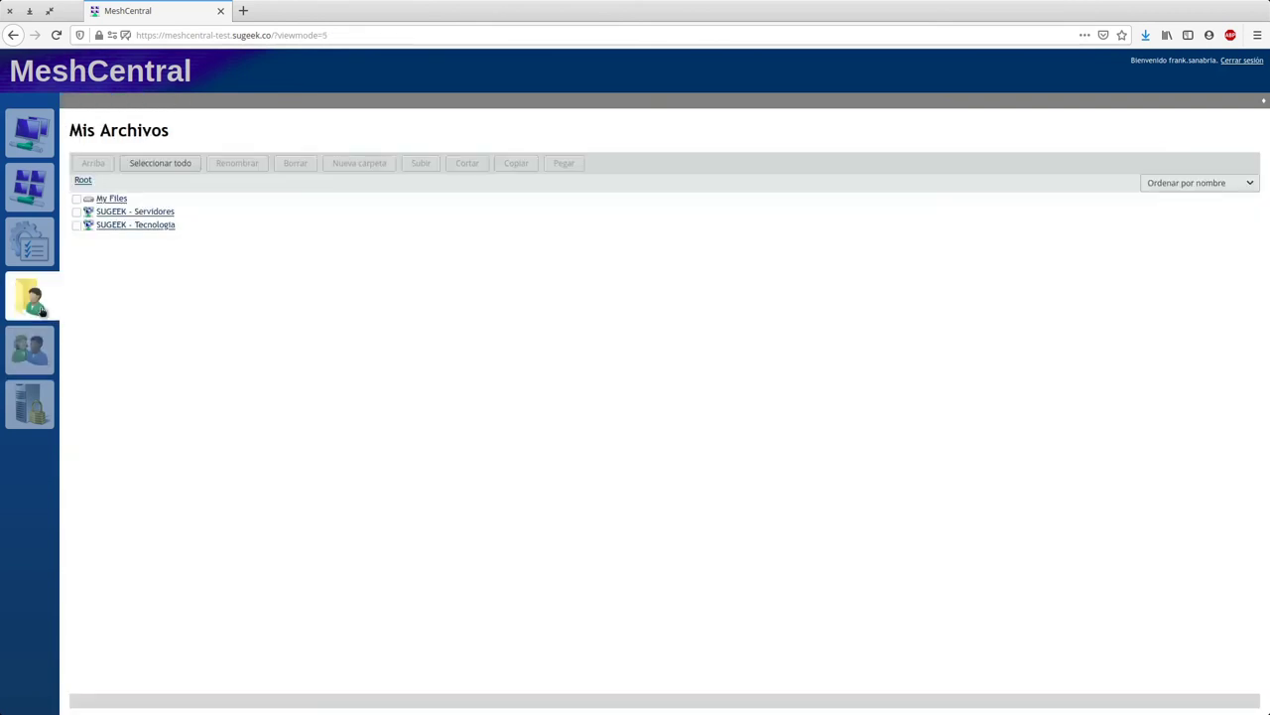
click(148, 212)
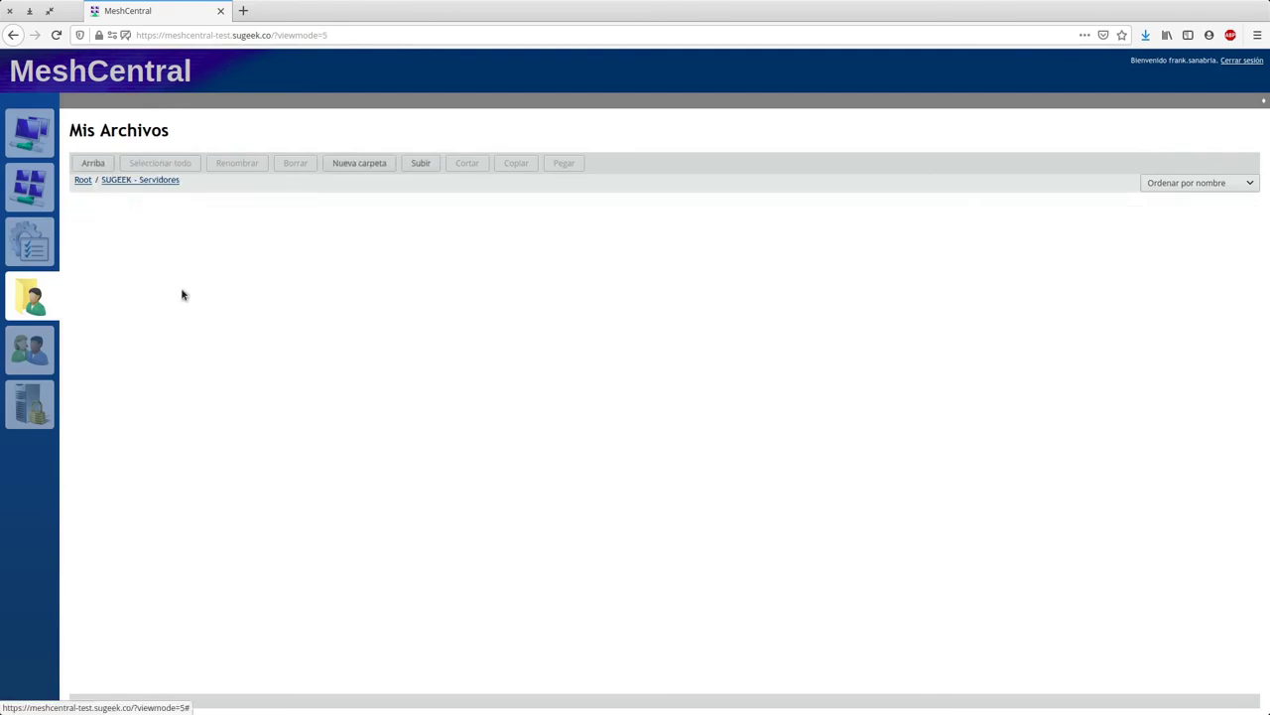
Open Server Meshcentral from the device list and connect to its file system
click(46, 137)
click(139, 205)
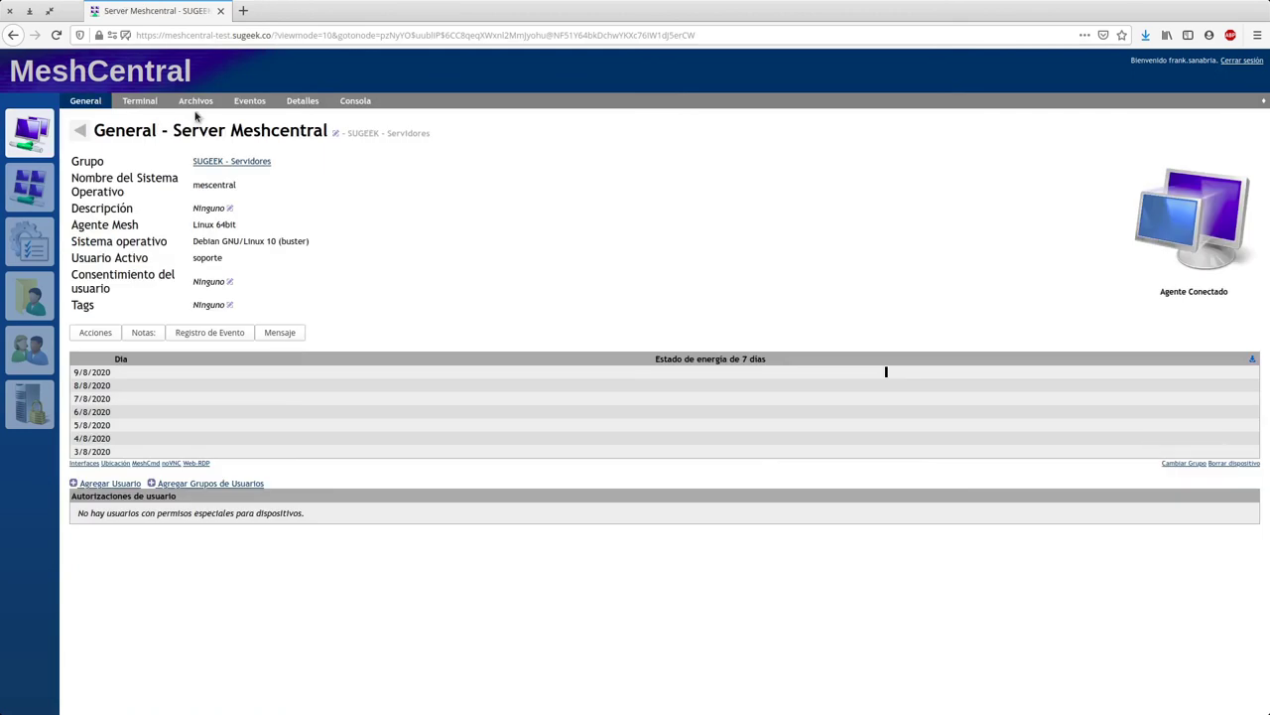
click(194, 101)
click(92, 161)
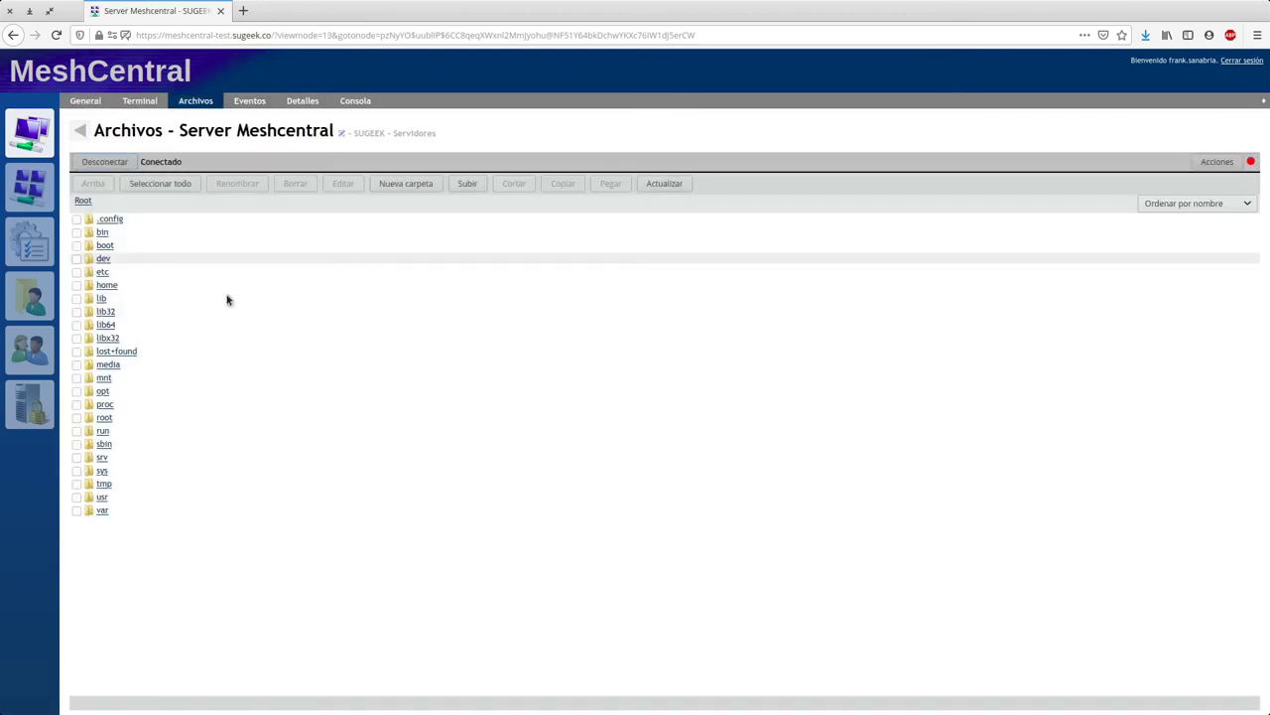
Browse the server's files to opt/meshcentral/meshcentral-data/session_recording
click(104, 391)
click(127, 219)
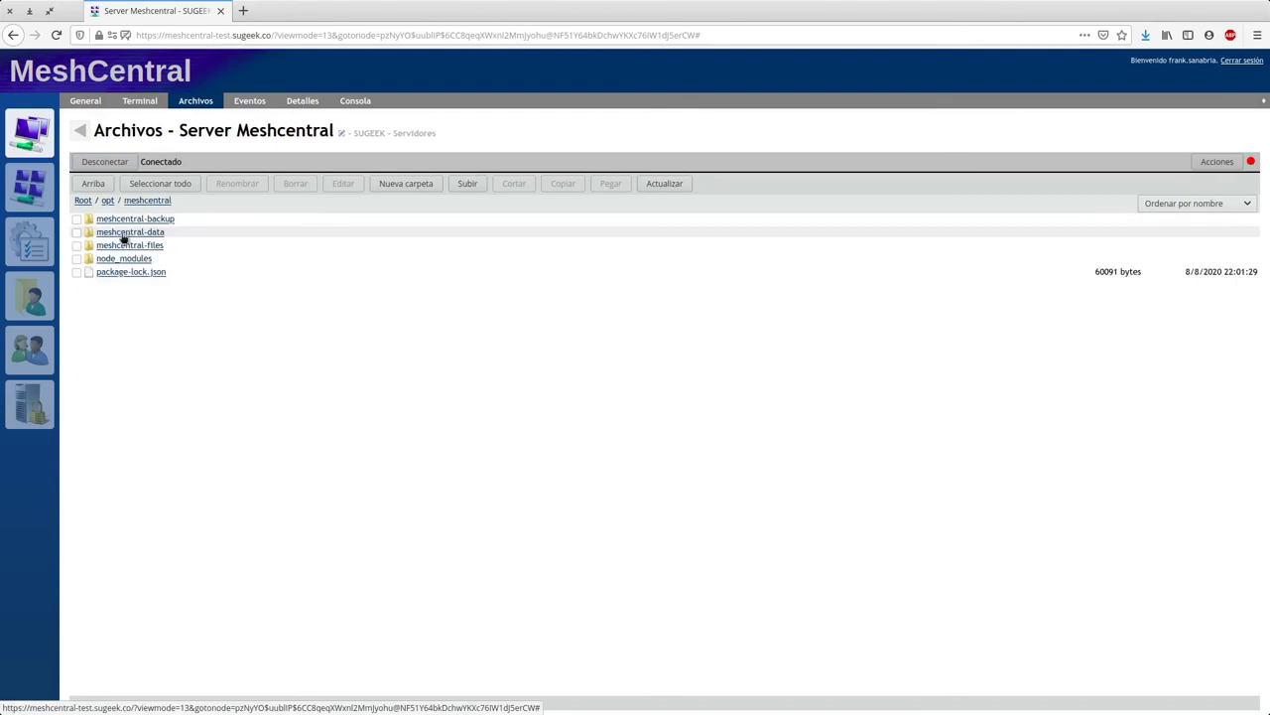
click(127, 235)
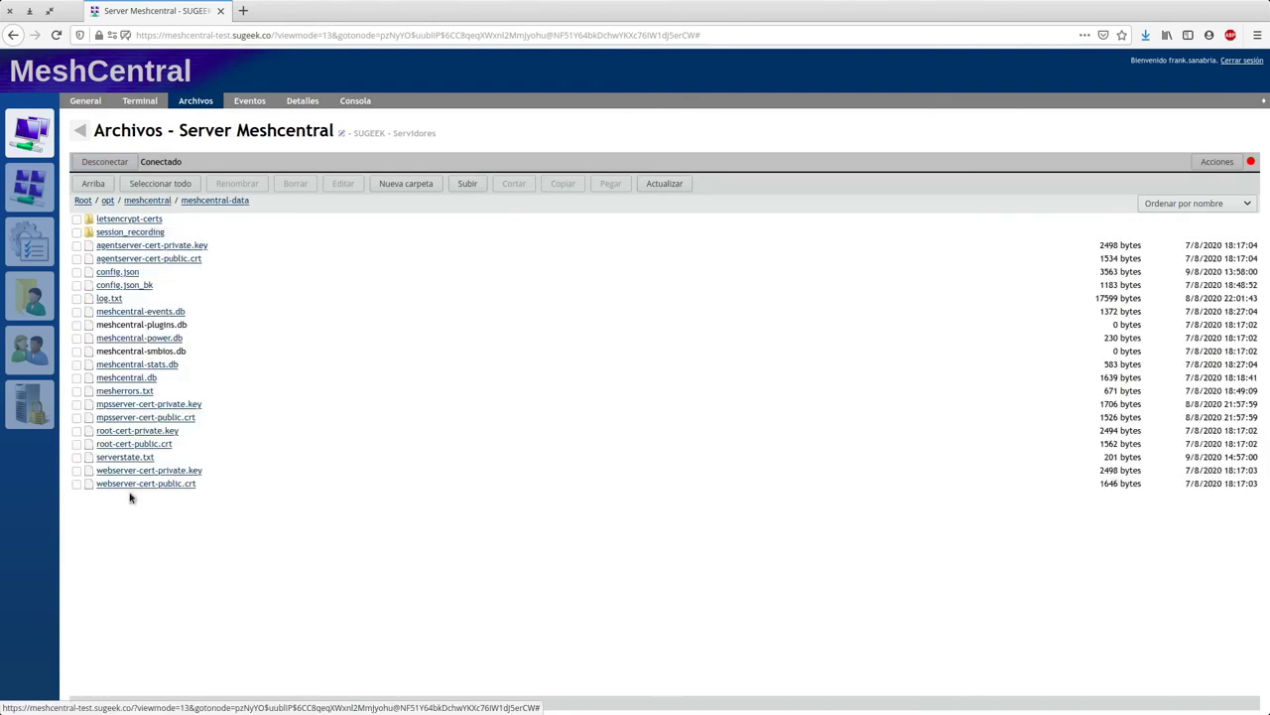
click(119, 235)
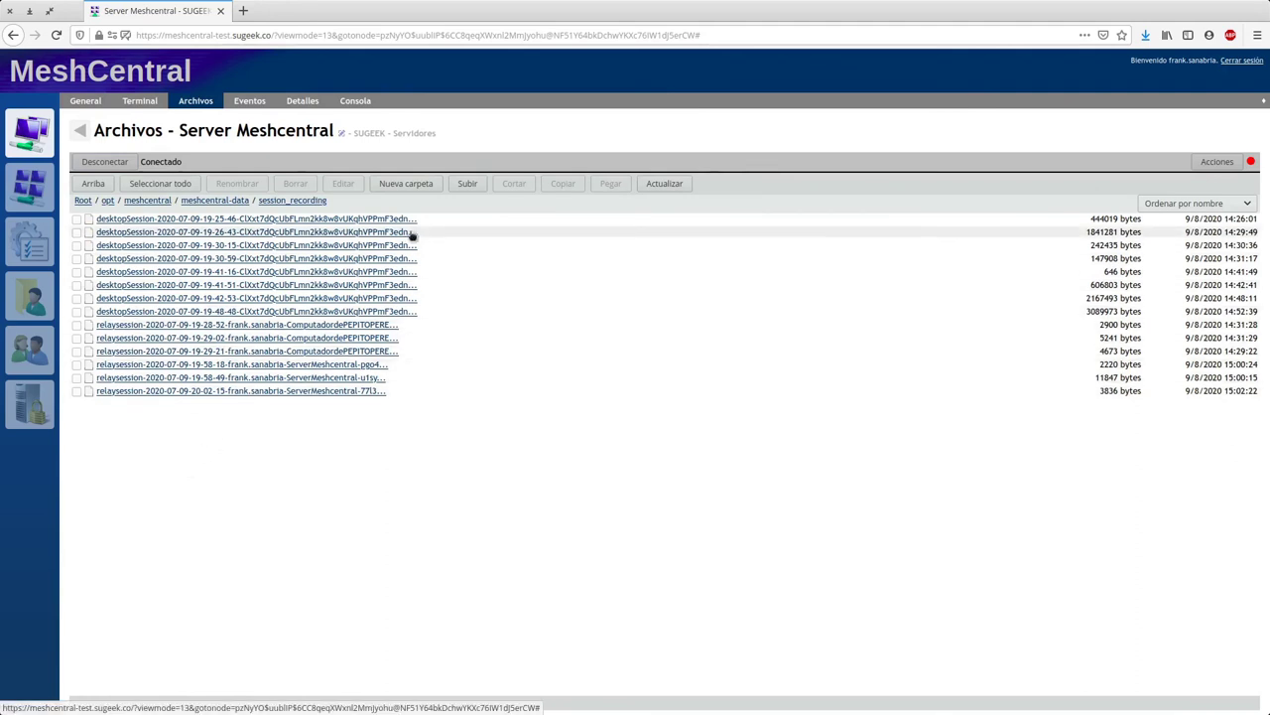
Download and save the most recent Server Meshcentral recording from the user session recordings
click(30, 349)
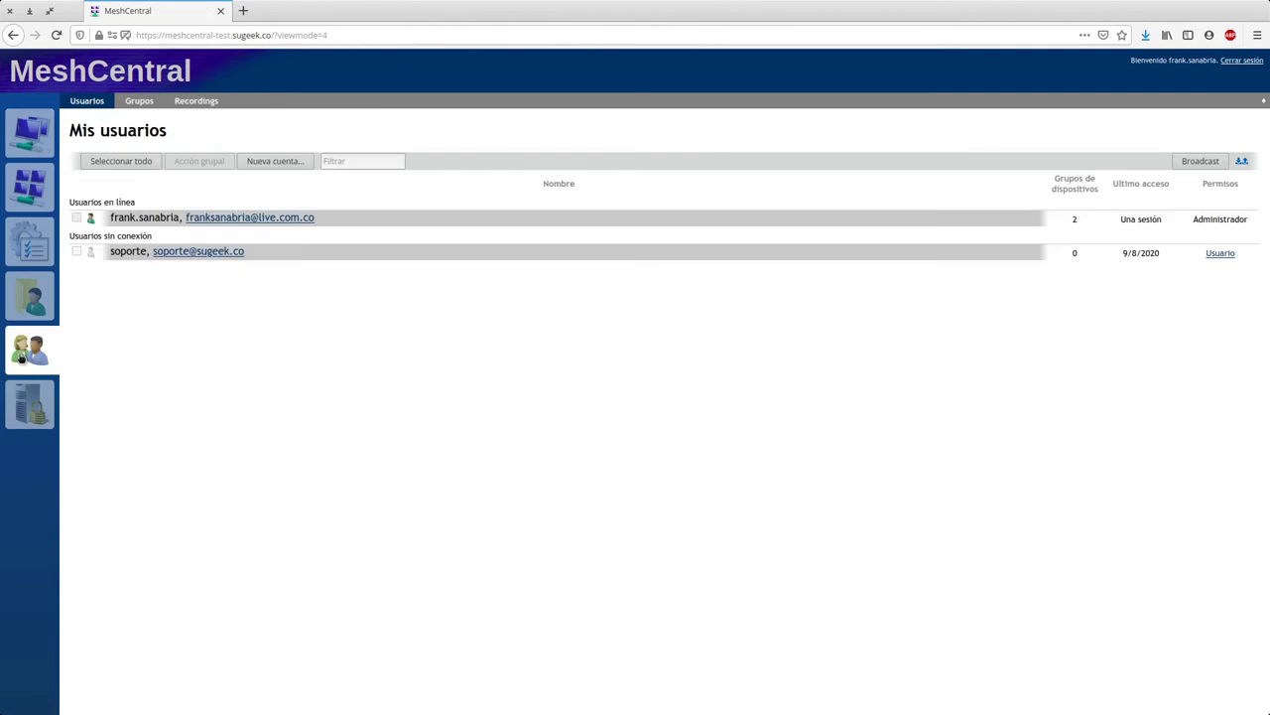
click(198, 103)
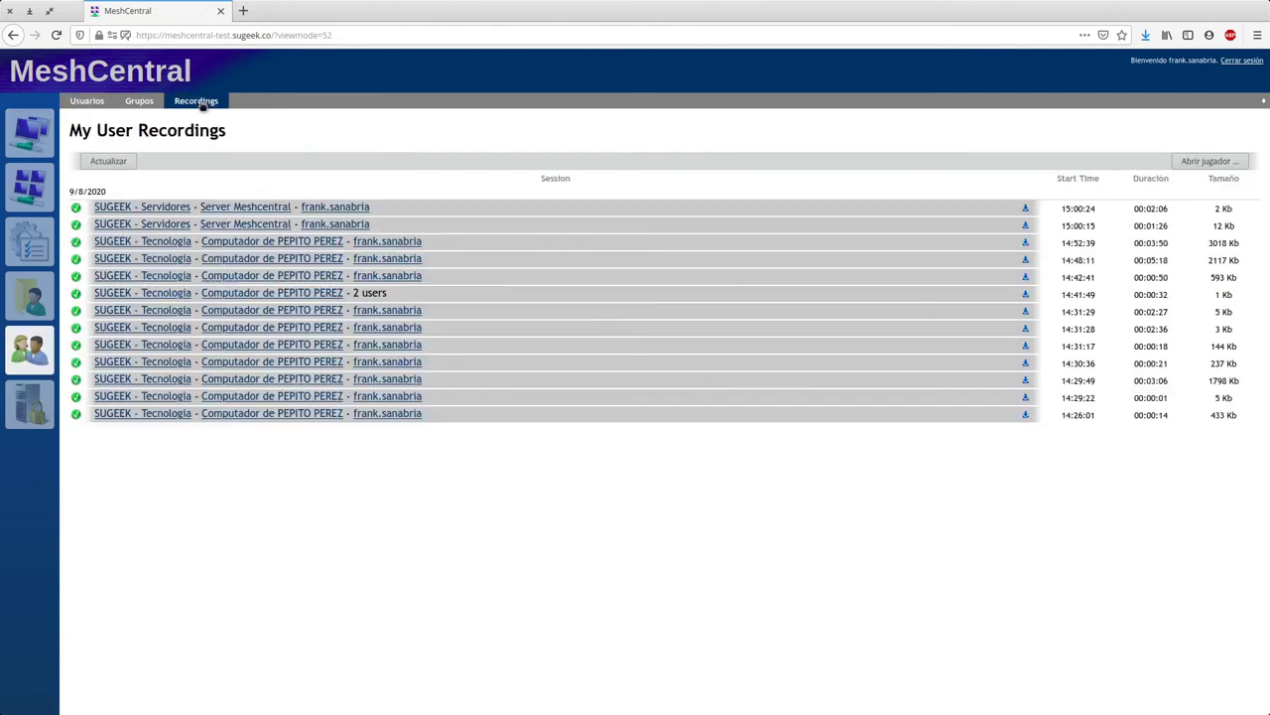
click(1025, 209)
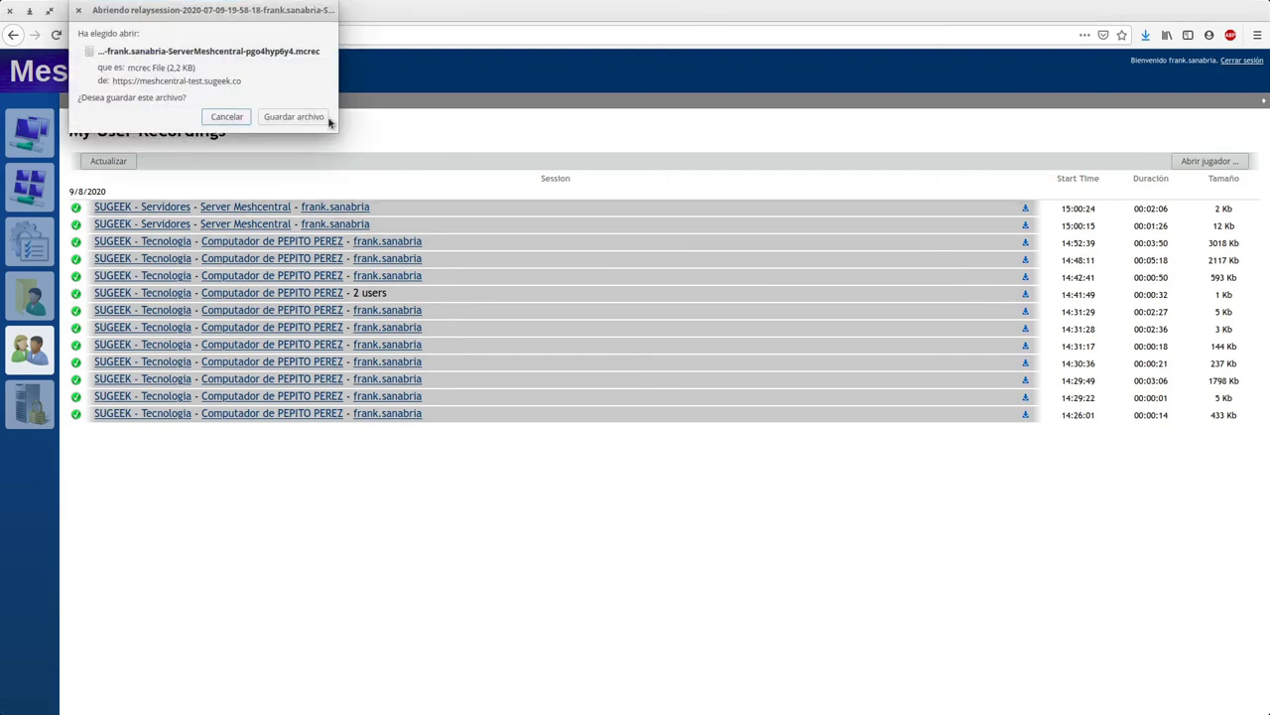
click(280, 119)
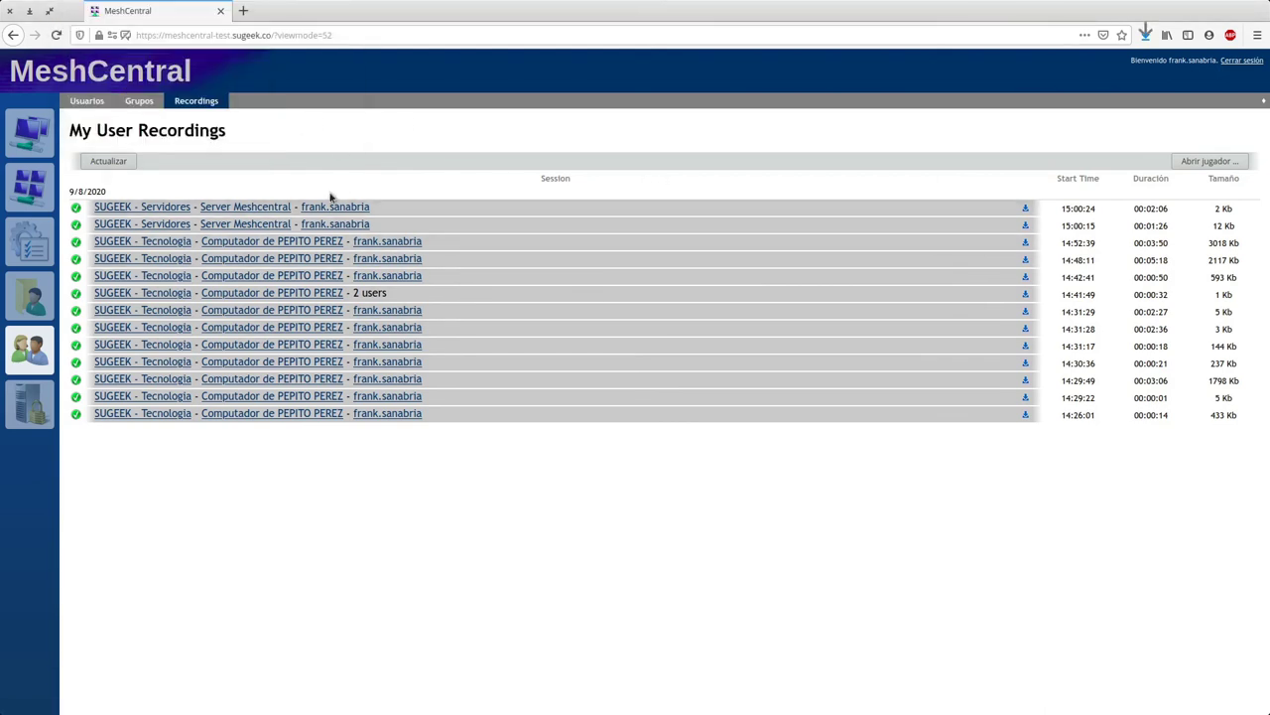
Open the MeshCentral Session Player and load the downloaded Server Meshcentral .mcrec recording
click(1227, 163)
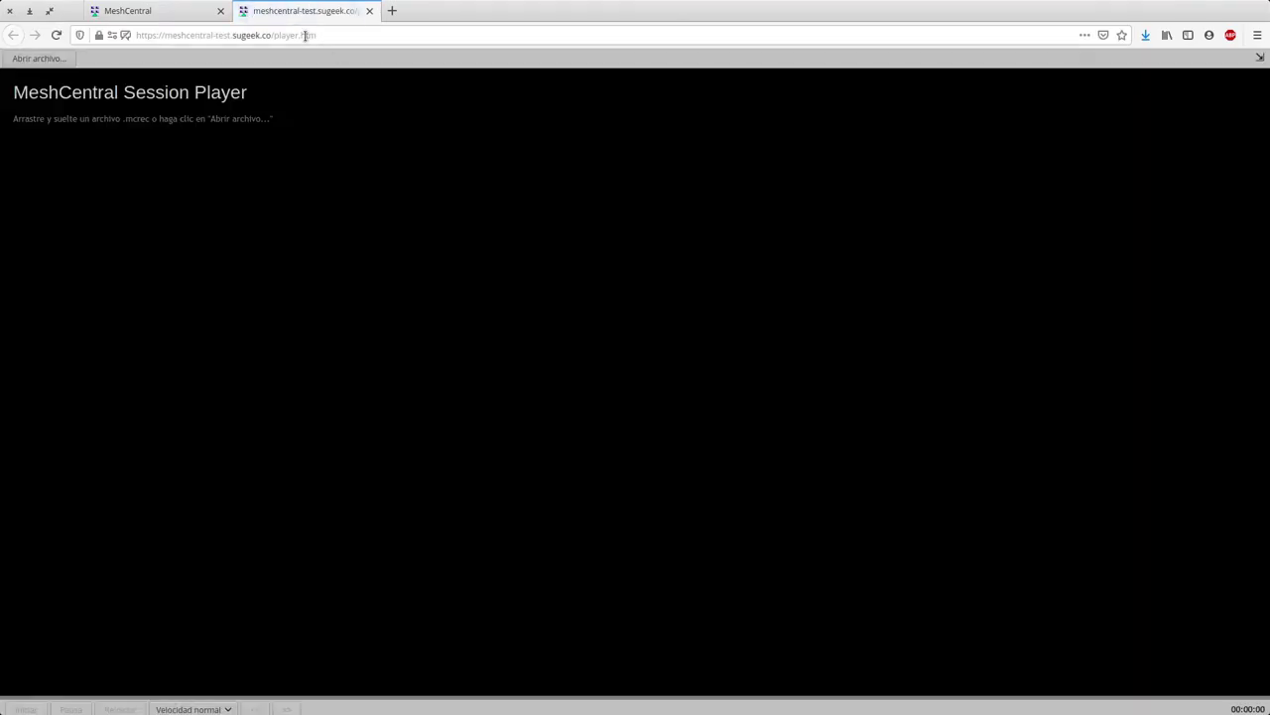
click(40, 59)
click(526, 202)
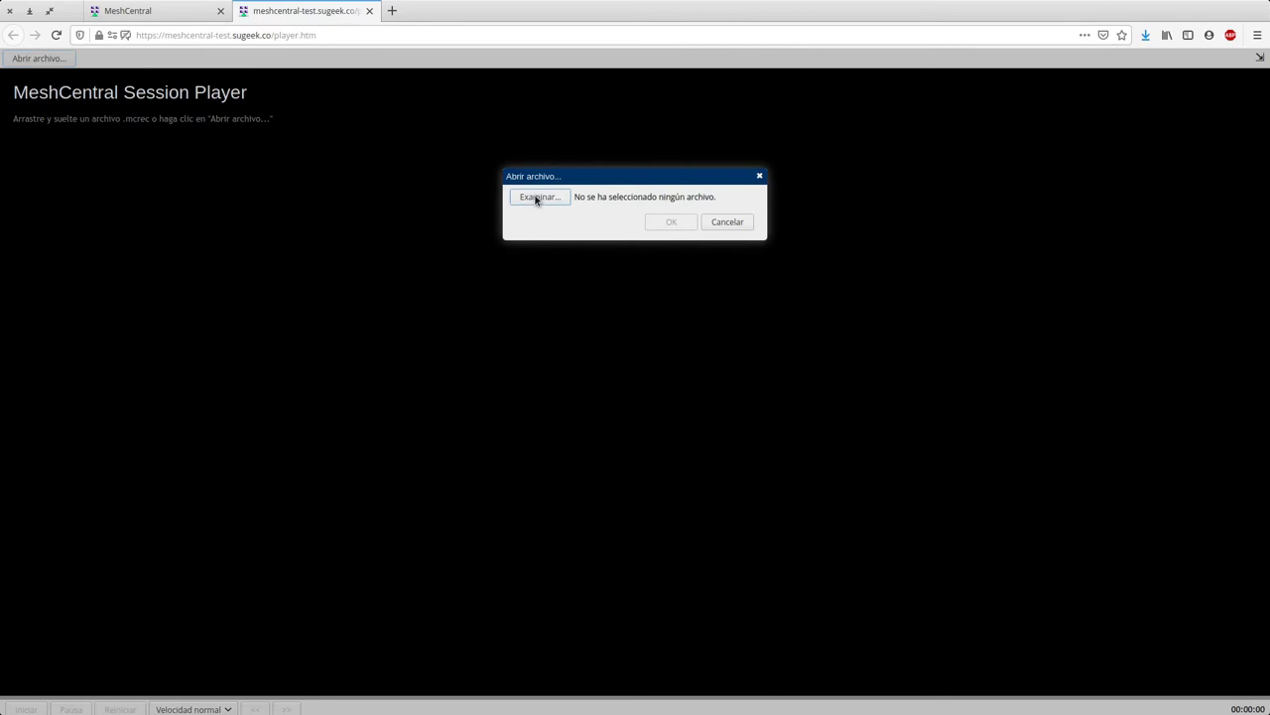
click(395, 217)
click(987, 574)
click(671, 222)
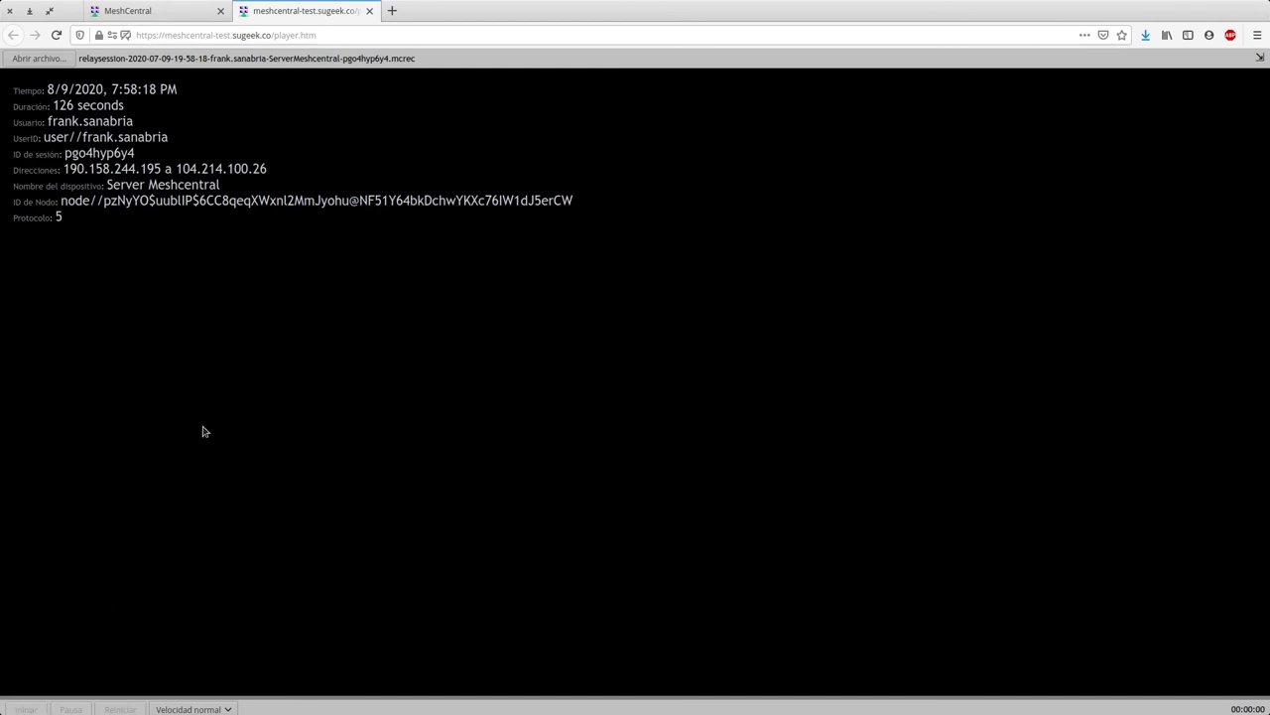
Check the playback speed options in the session player and close the player
click(215, 708)
click(212, 643)
click(367, 10)
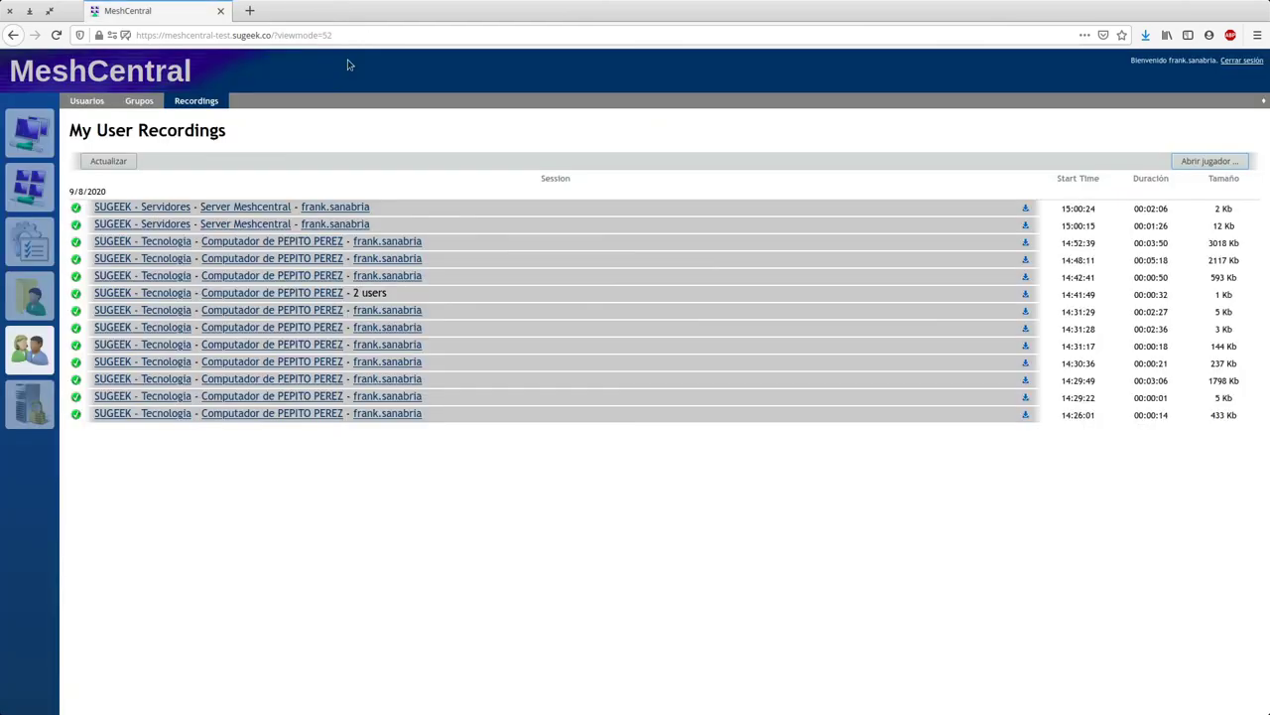
Download and save the two Server Meshcentral recordings, 15:00:24 and 15:00:15, from the user recordings
click(1025, 209)
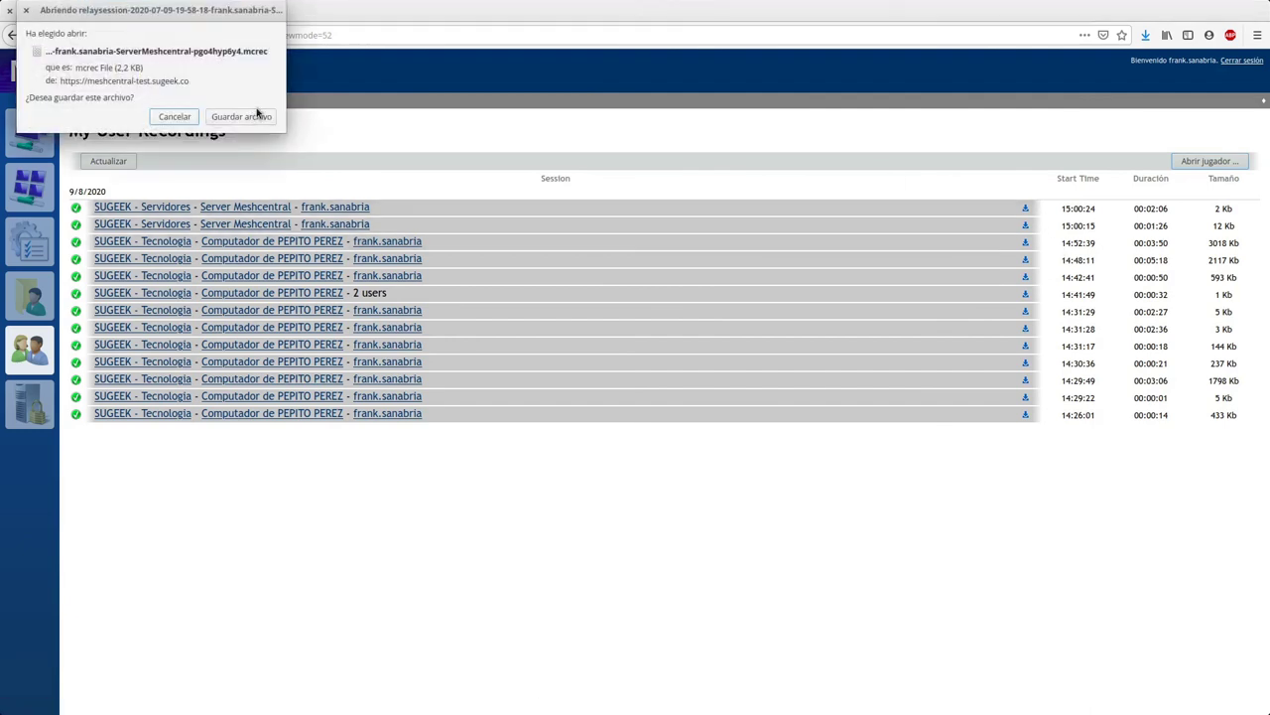
click(259, 116)
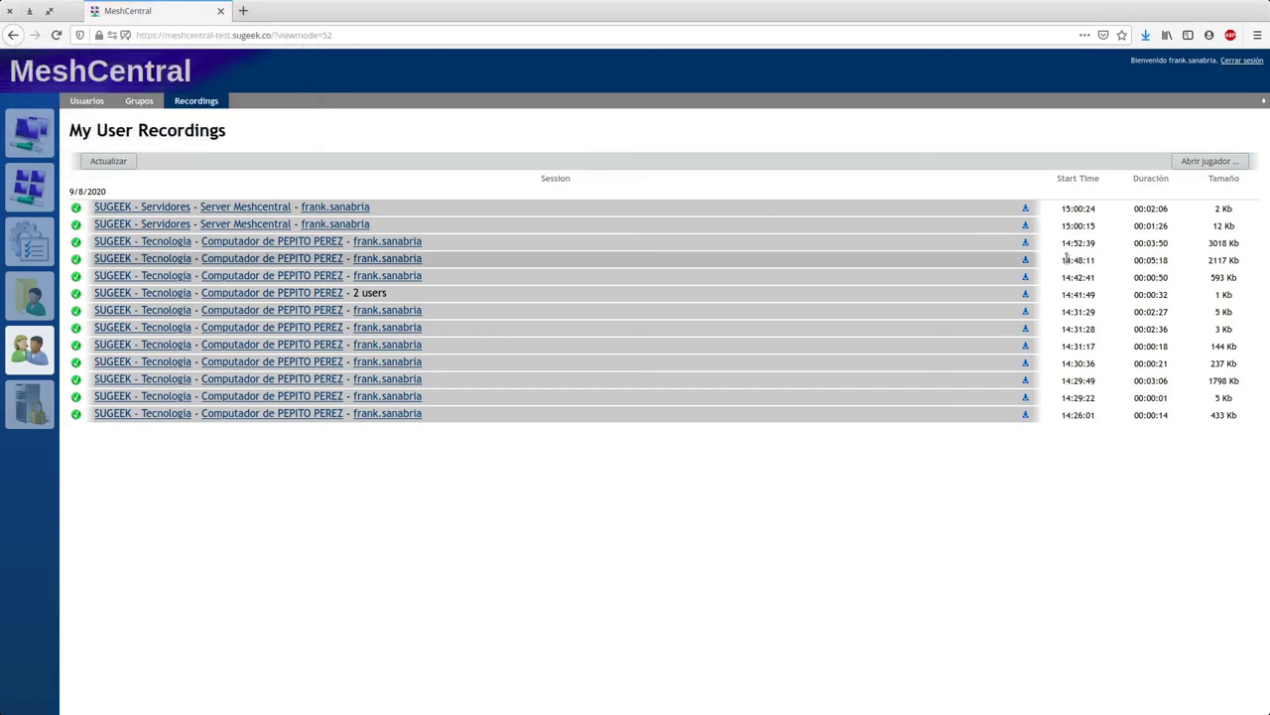
click(1026, 226)
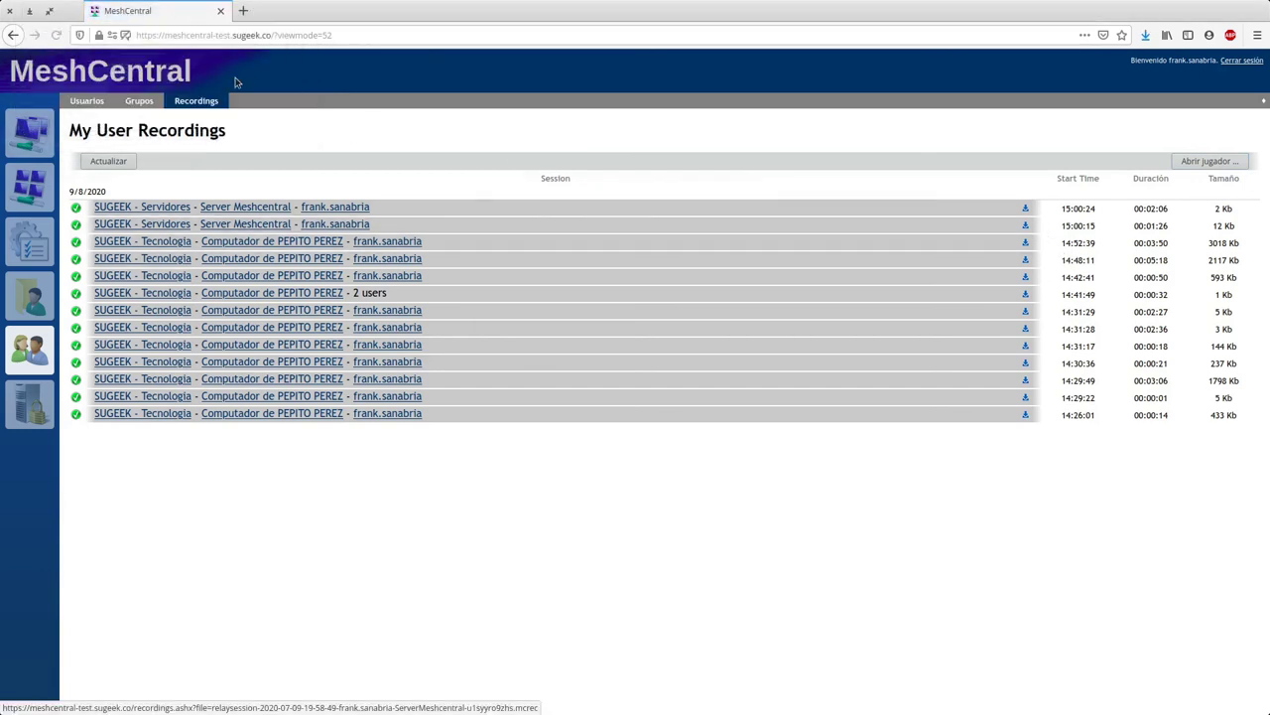
click(737, 312)
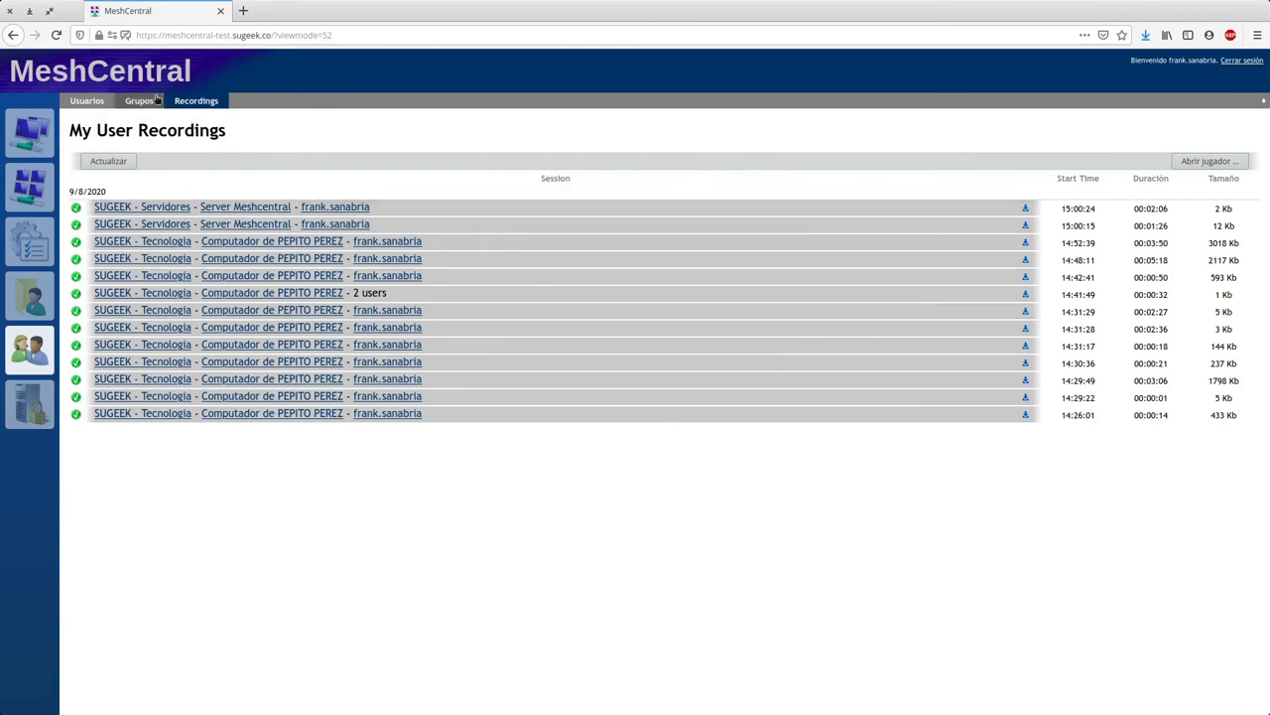
Open the session player and load the newest downloaded Server Meshcentral recording, a terminal session ending in u1syyro9zhs.mcrec
click(1177, 163)
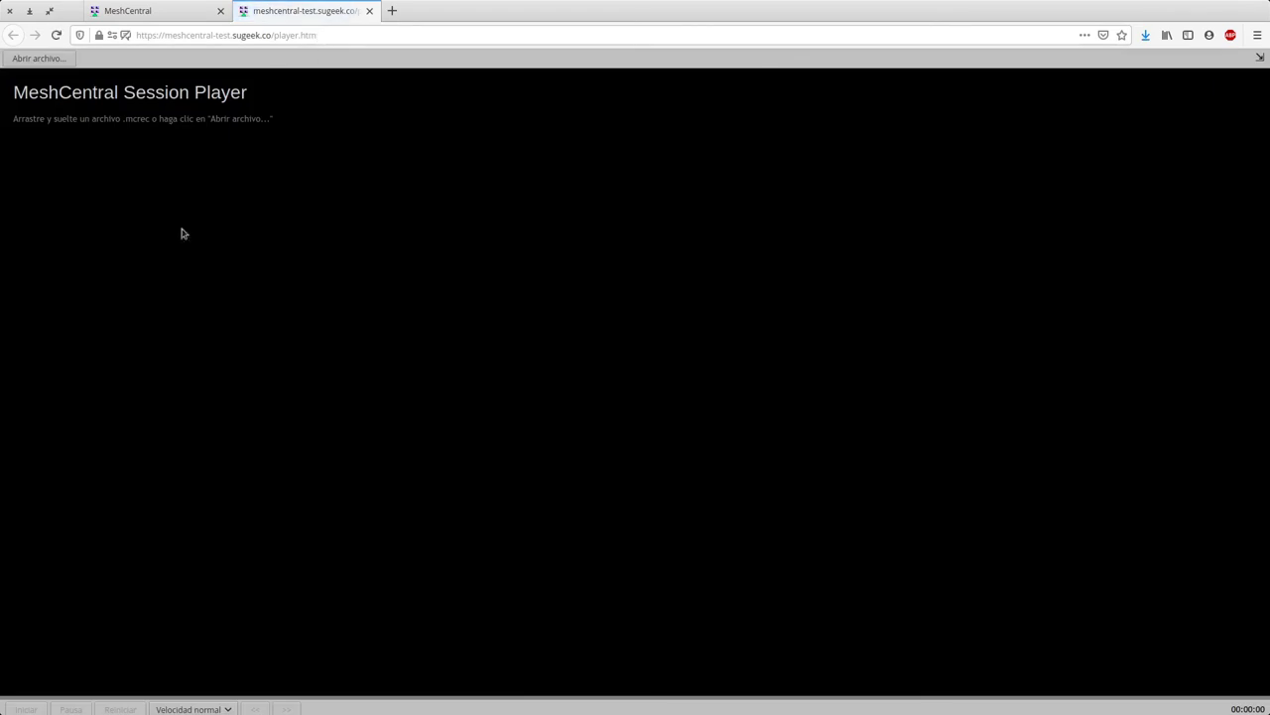
click(42, 62)
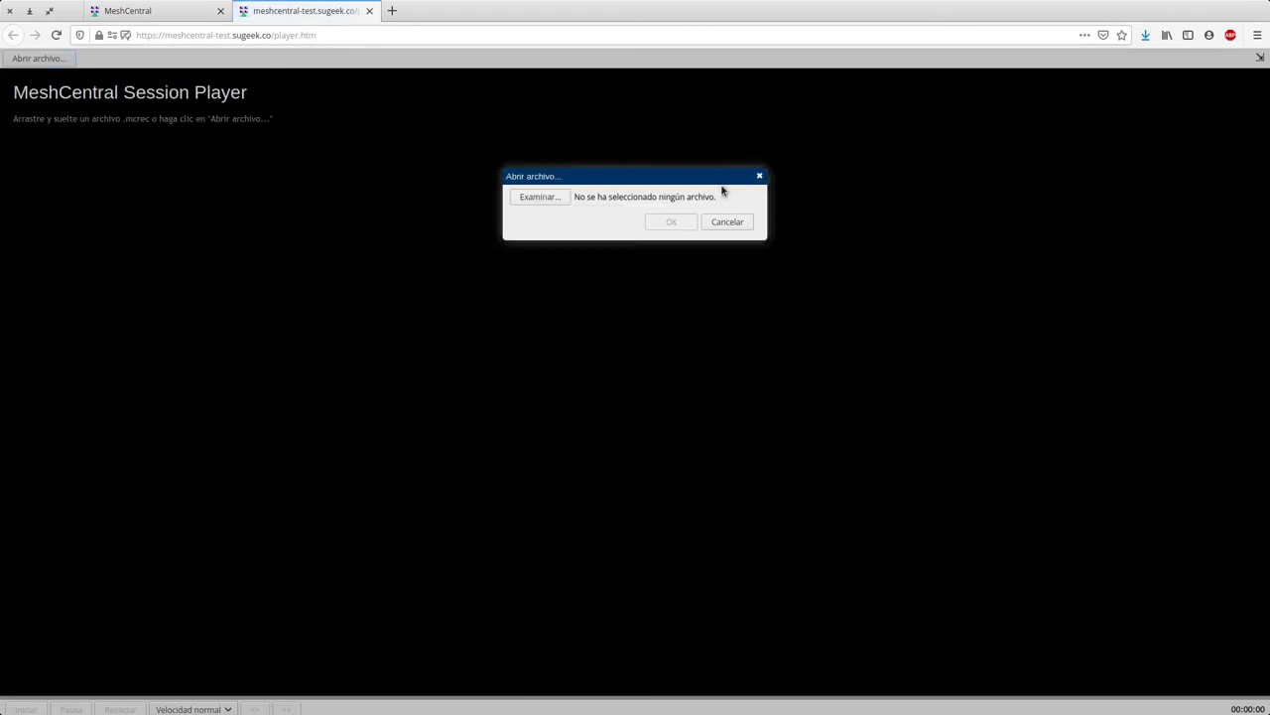
click(561, 198)
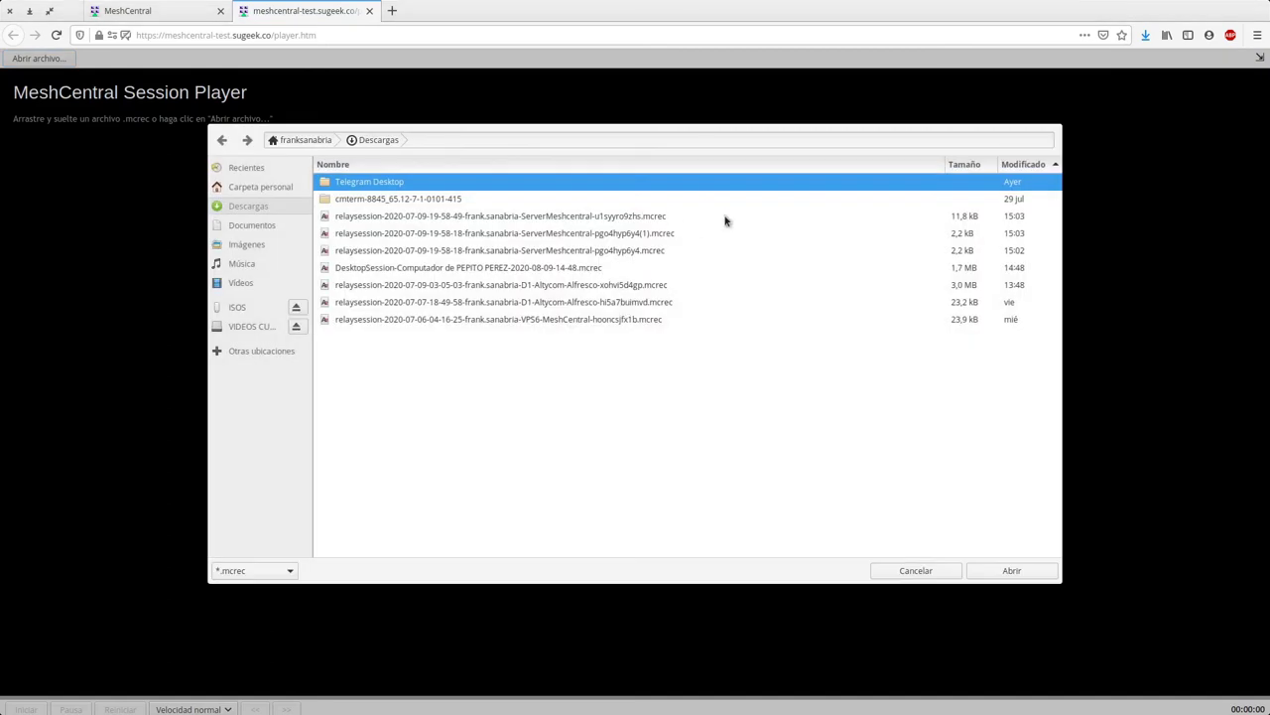
double_click(645, 216)
click(672, 224)
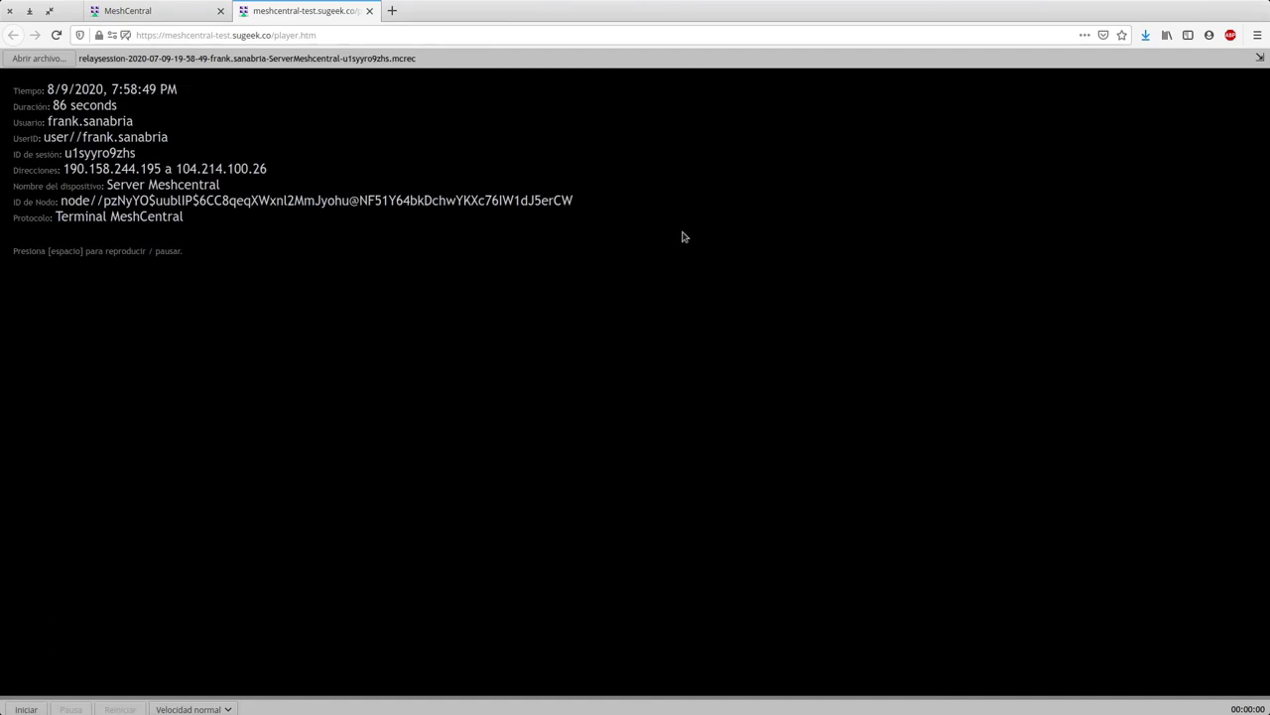
Play back the recorded terminal session, pause it and close the session player
key(space)
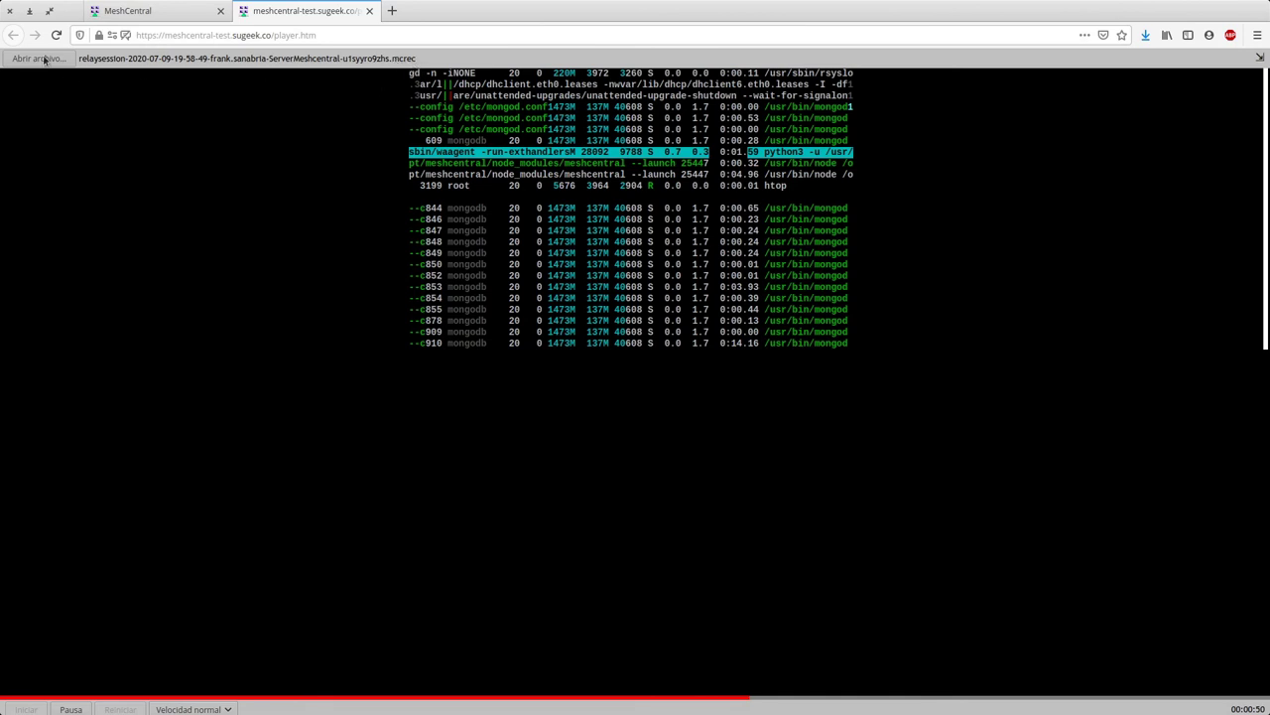
click(68, 708)
click(369, 11)
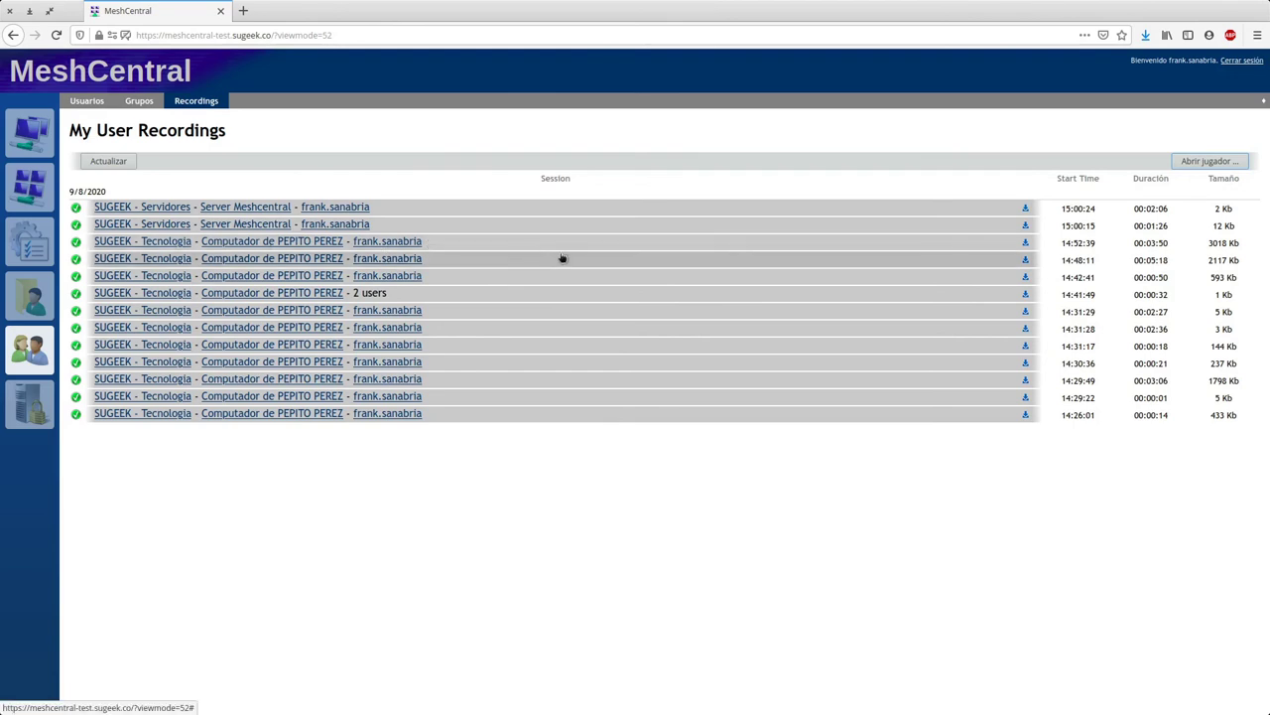
Review the details of the 14:52:39 desktop recording and try to download it
click(916, 245)
click(732, 366)
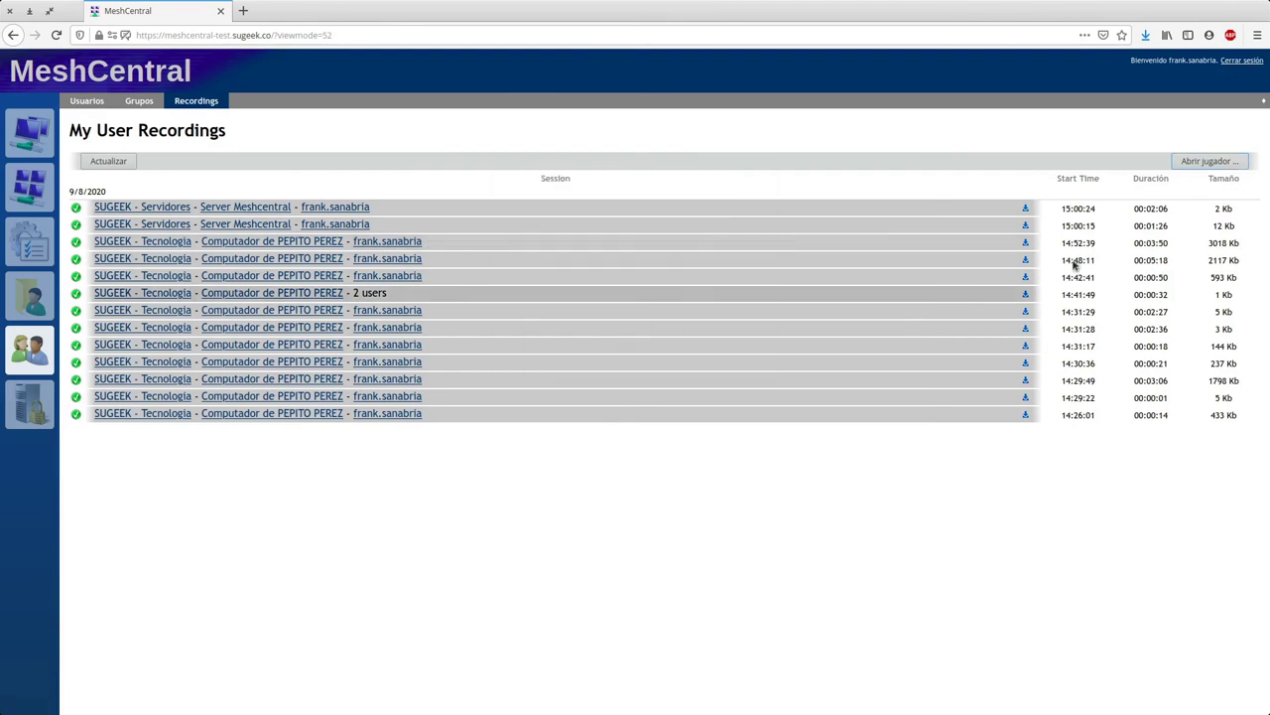
click(1028, 243)
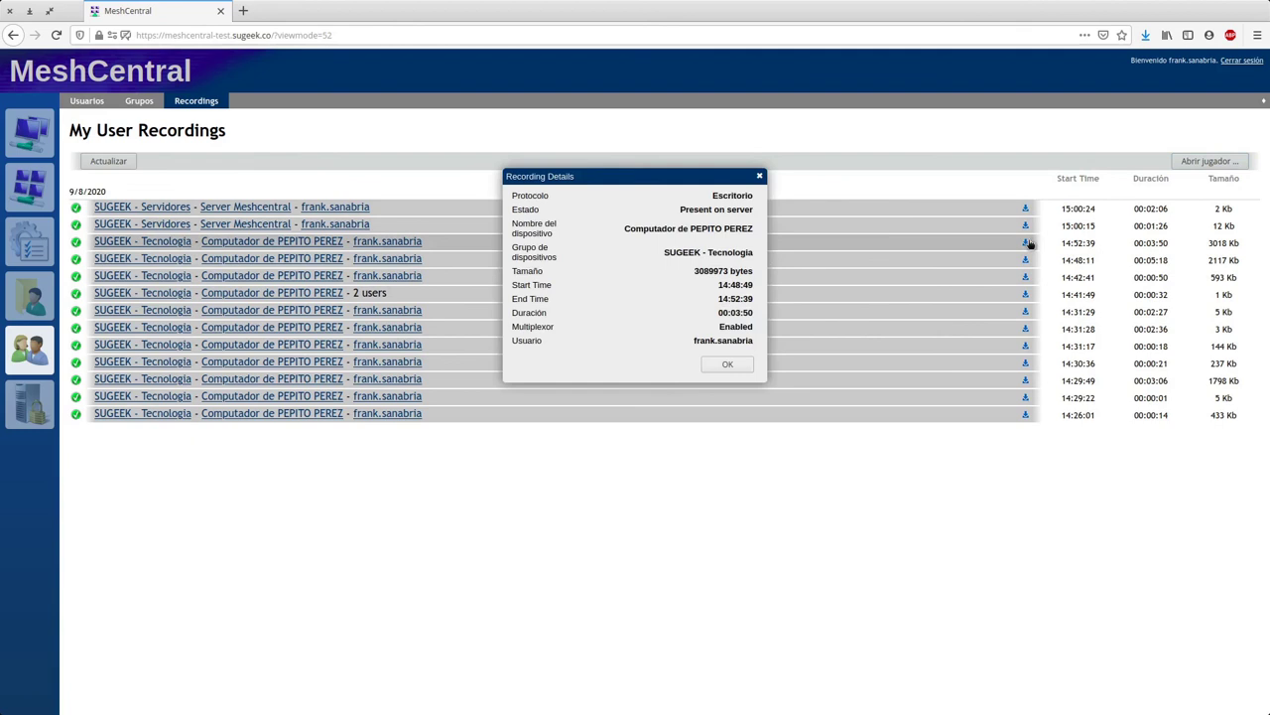
click(714, 367)
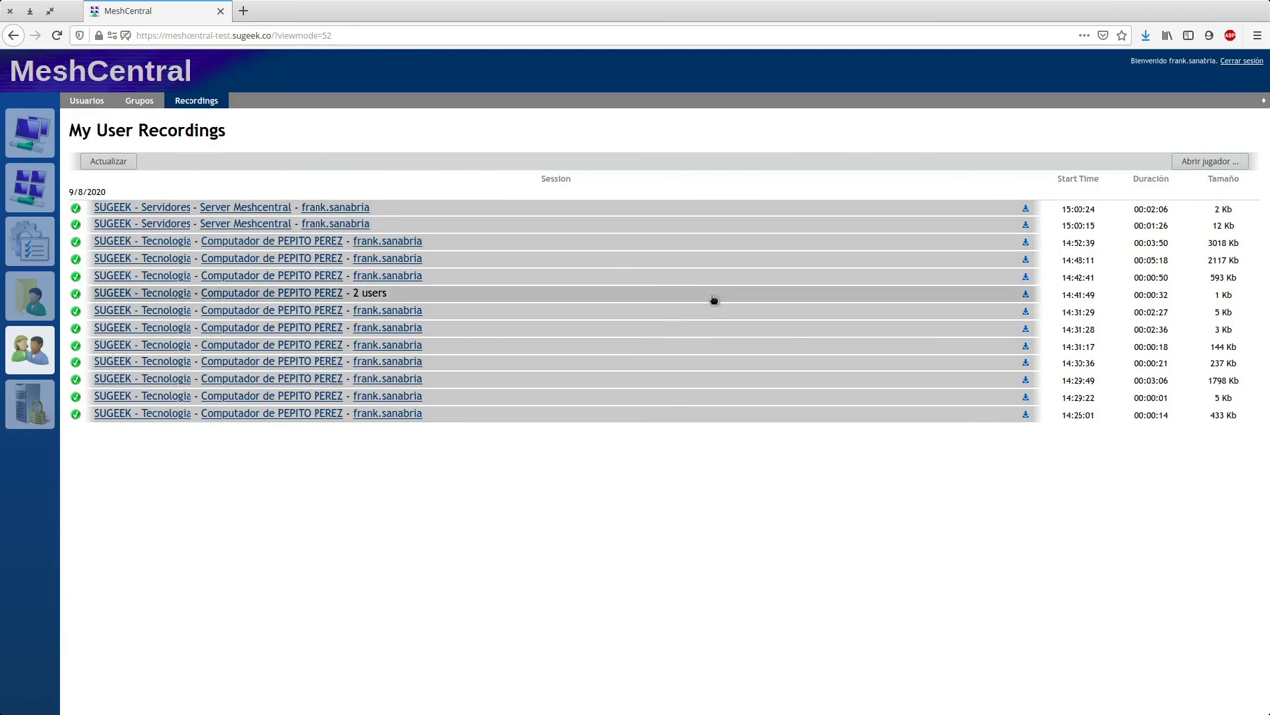
Open the session player and bring up its dialog for loading a recording, leaving the file choice empty
click(1228, 161)
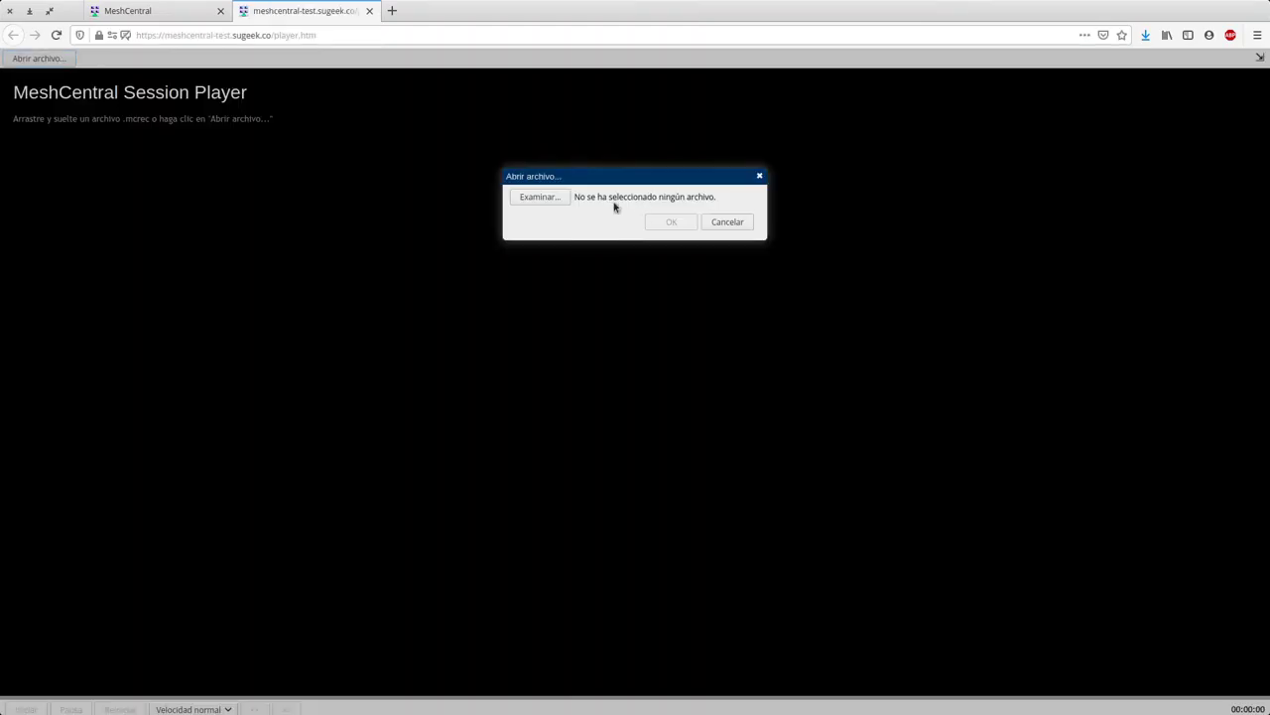
click(705, 199)
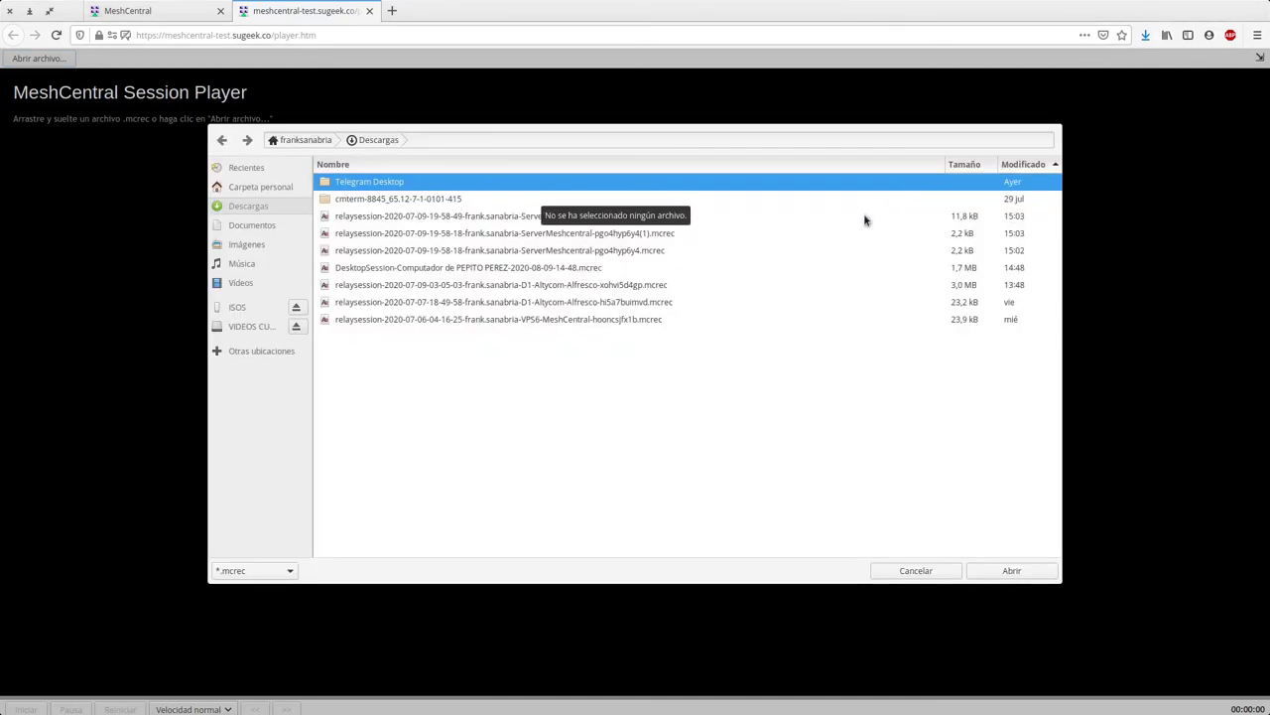
click(920, 216)
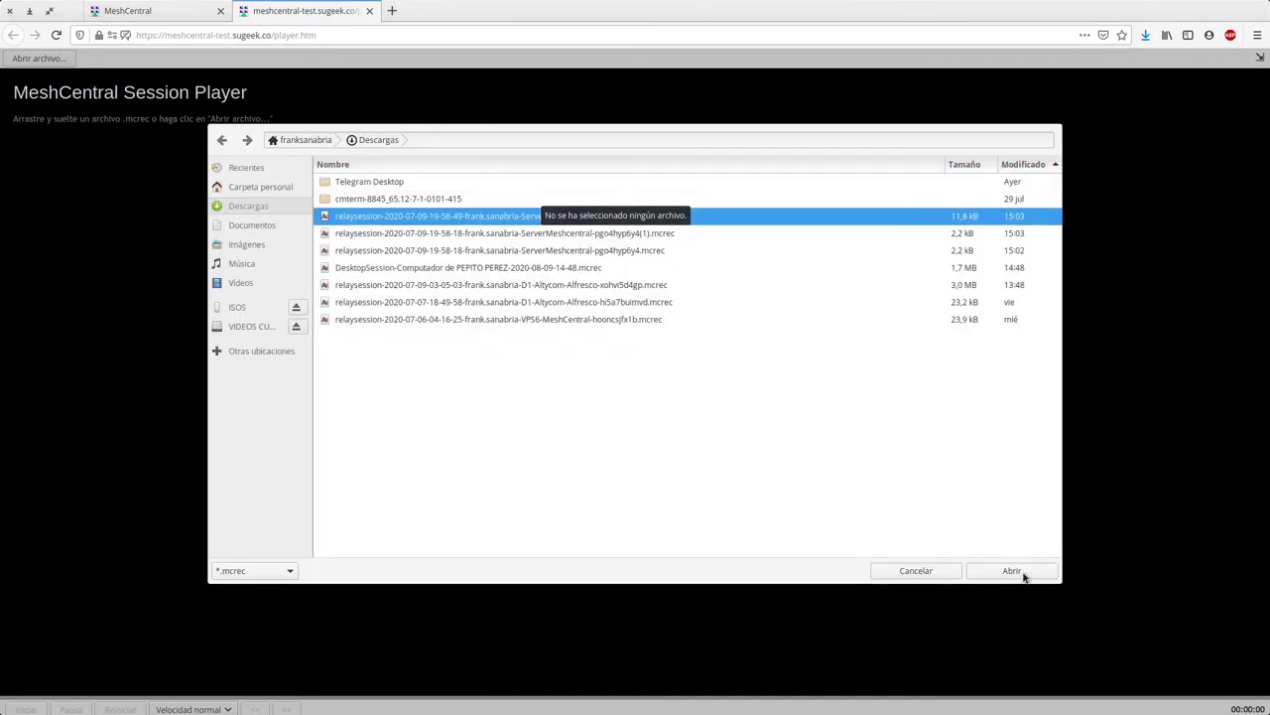
click(938, 574)
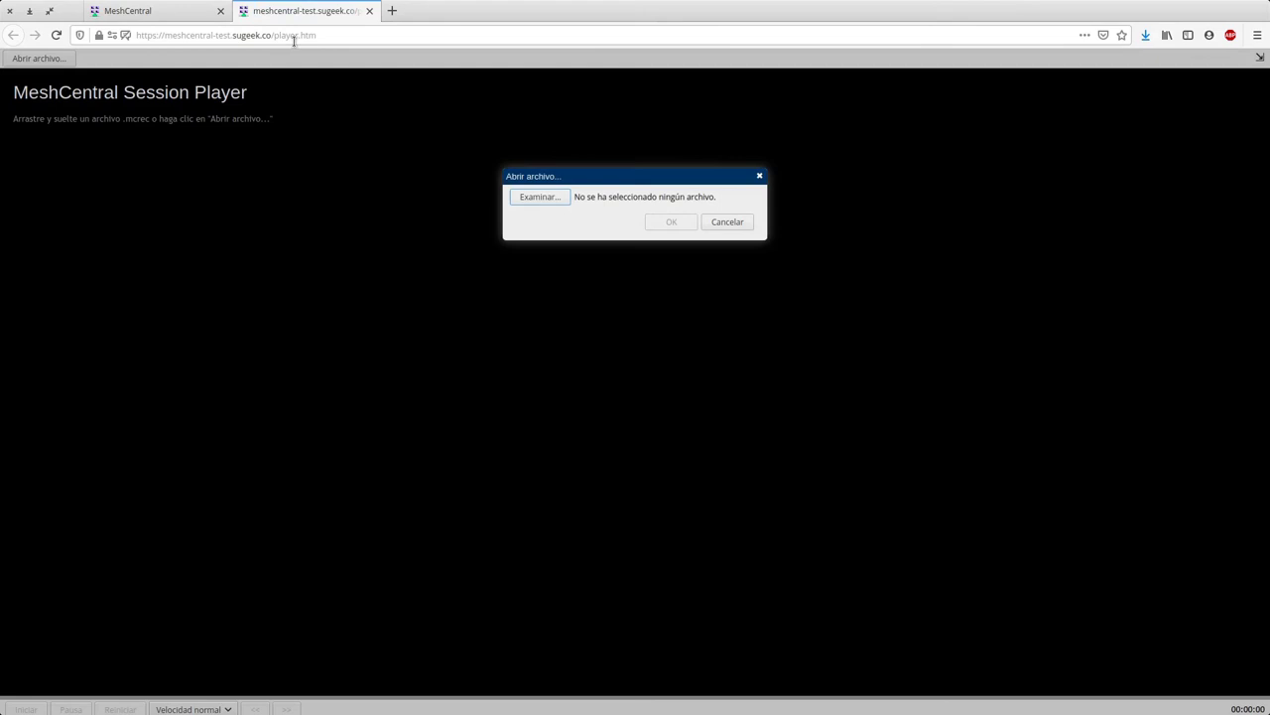
Check the details of the 14:48:11 desktop recording in the user recordings and save the recording file
click(156, 10)
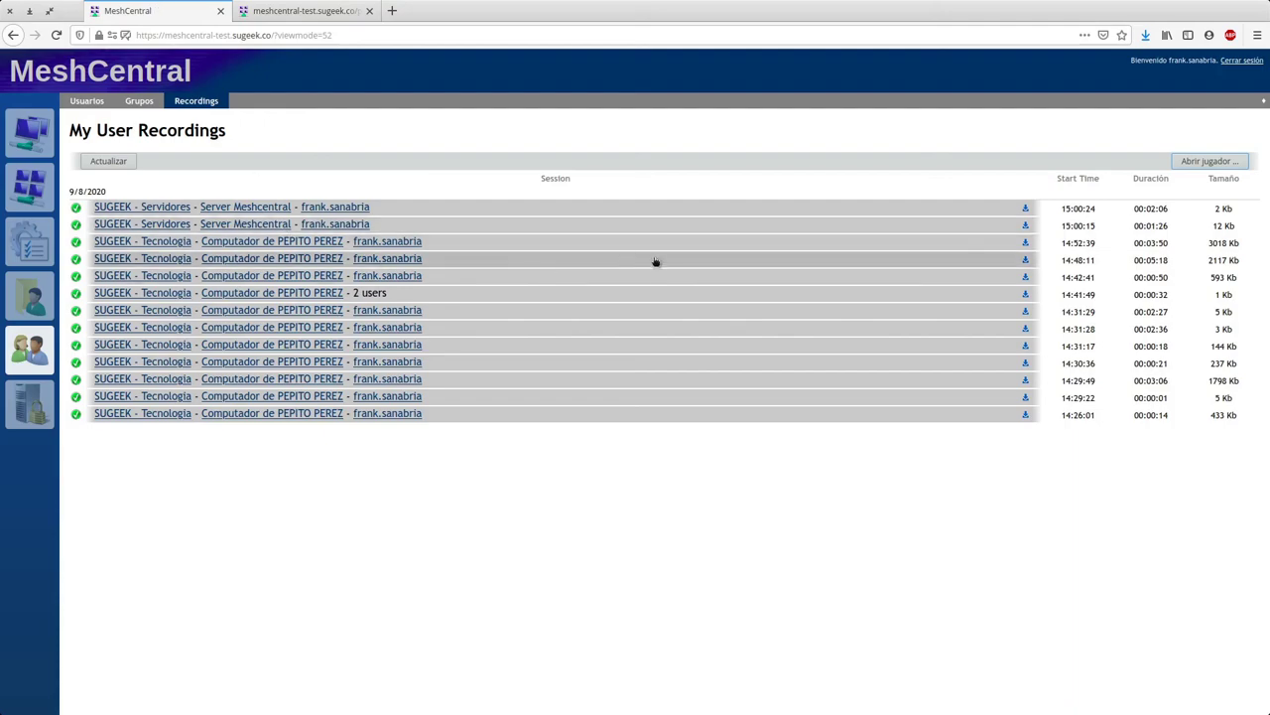
click(1003, 261)
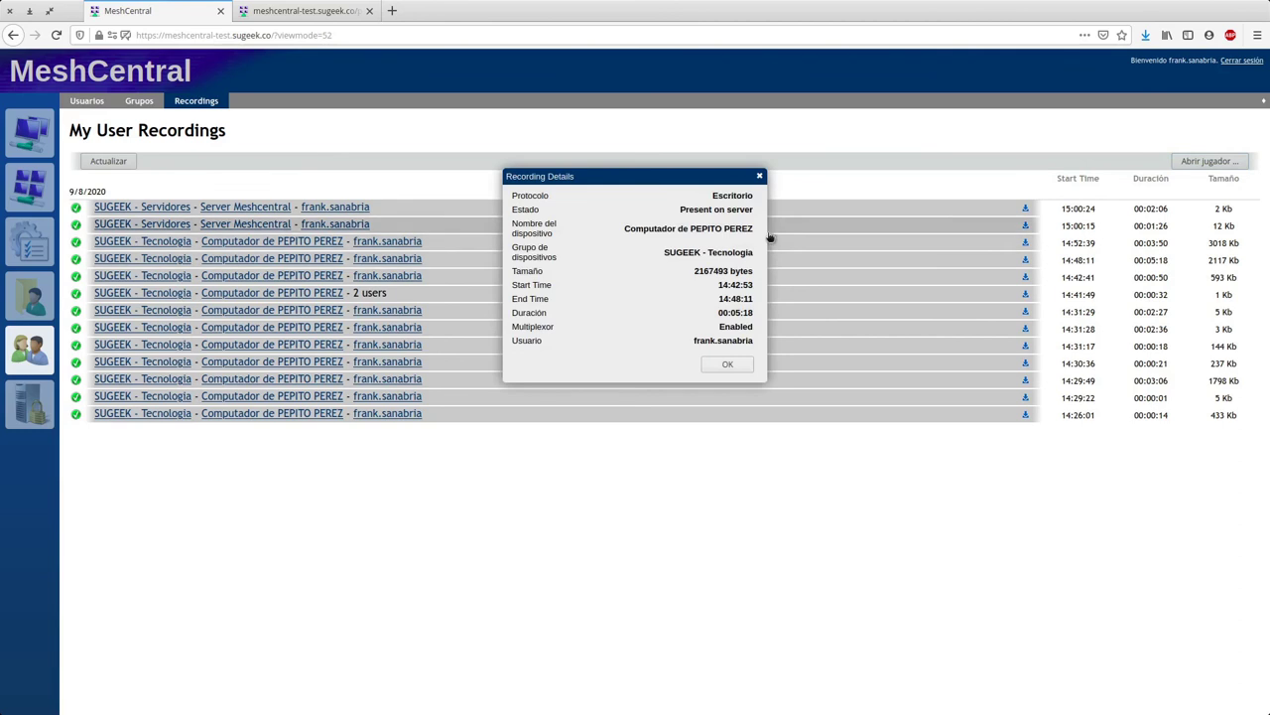
click(742, 363)
click(1025, 260)
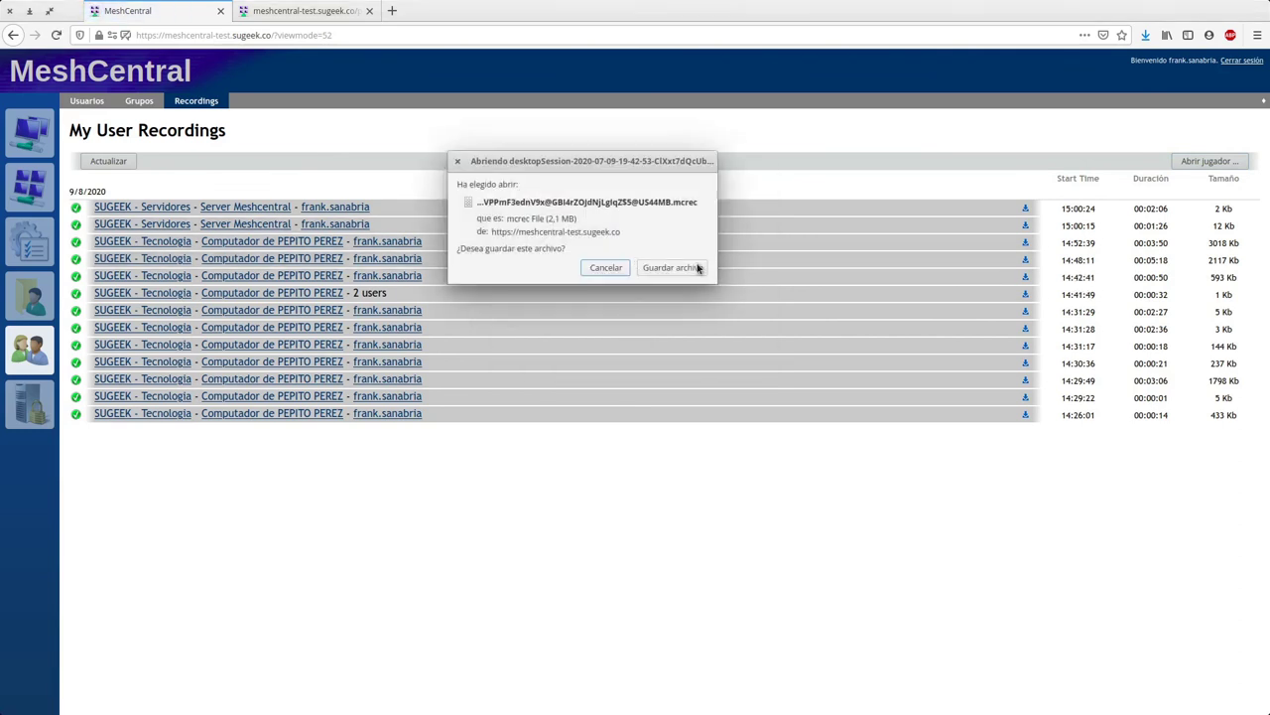
click(698, 268)
click(963, 263)
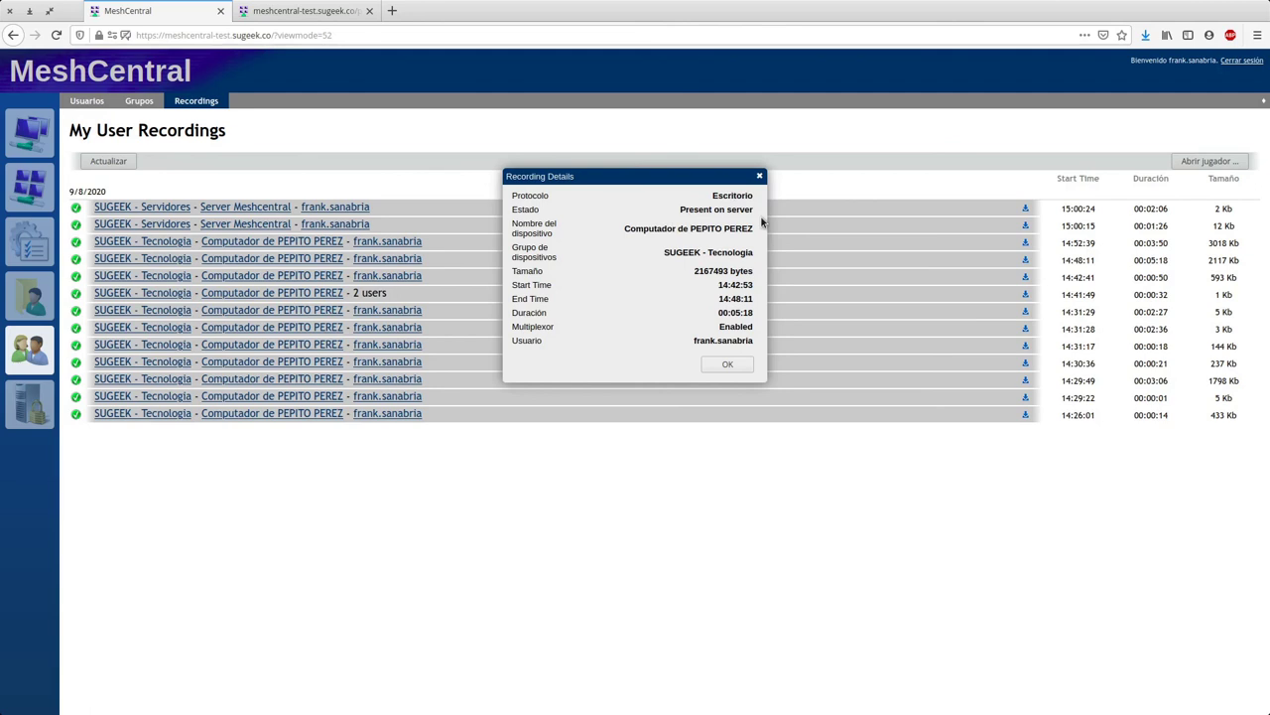
click(735, 366)
Load the newly downloaded desktopSession .mcrec file into the session player and start its playback
click(297, 11)
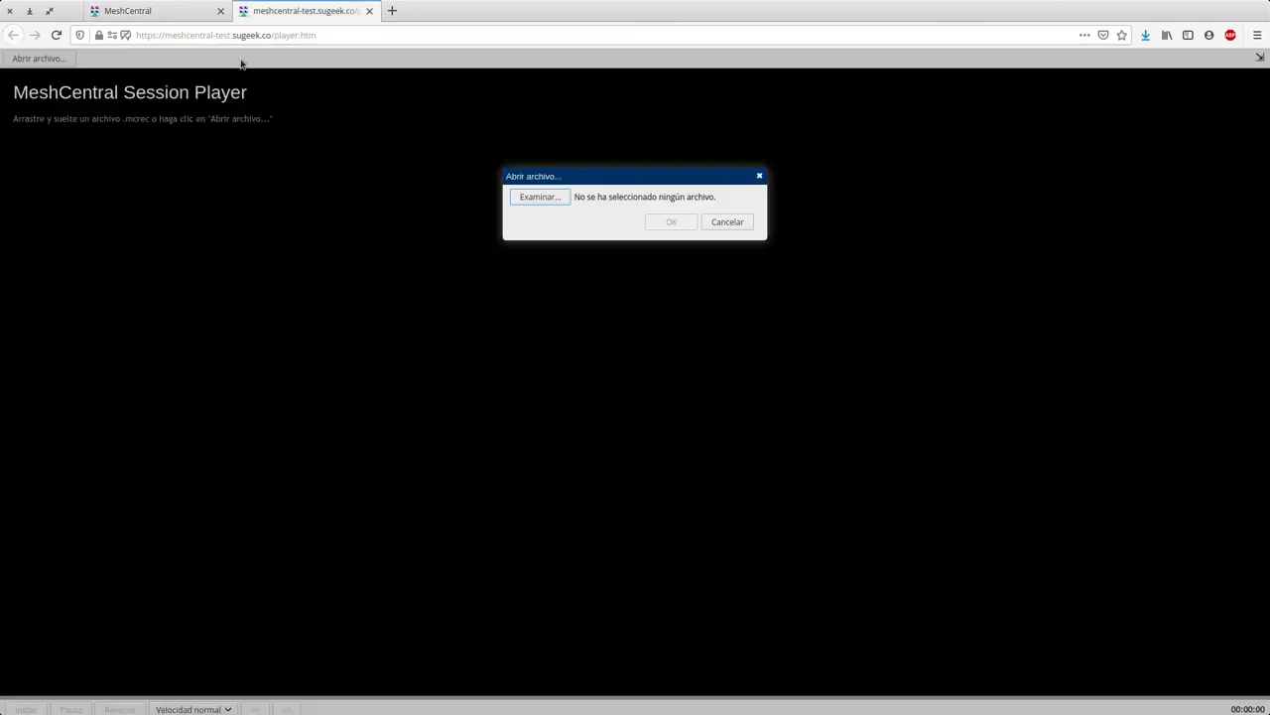
click(556, 199)
double_click(444, 216)
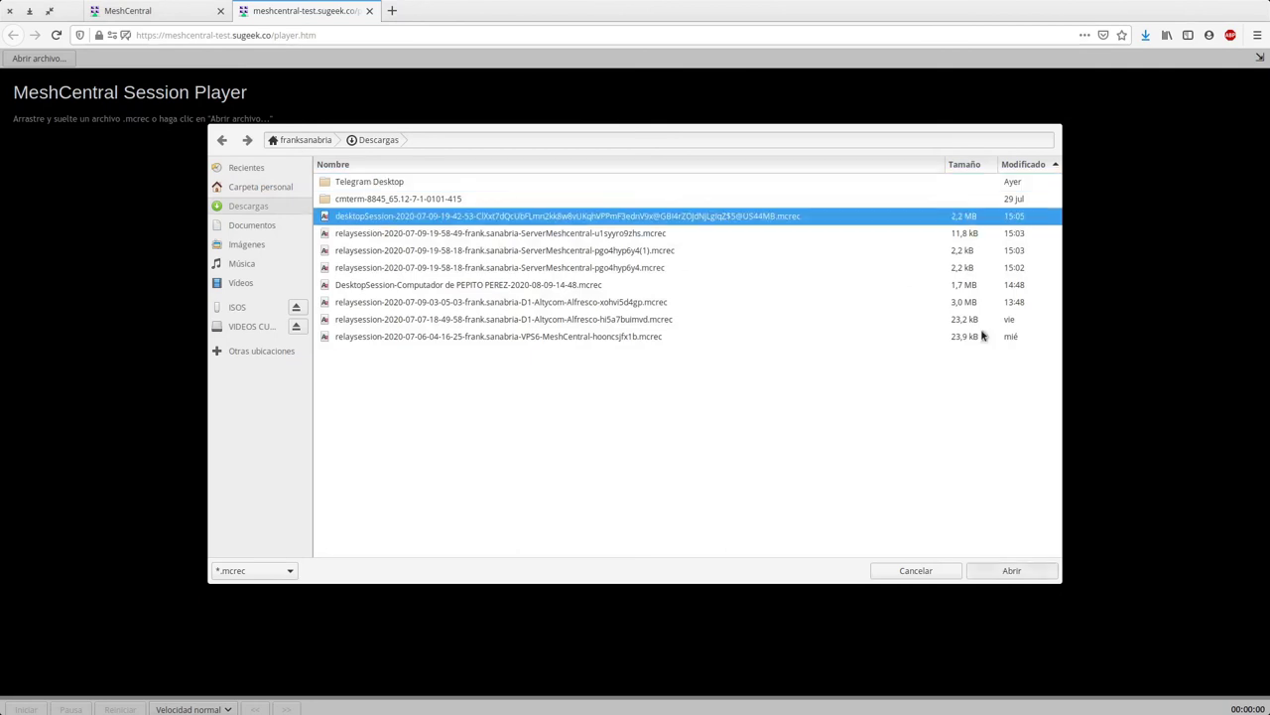
click(681, 225)
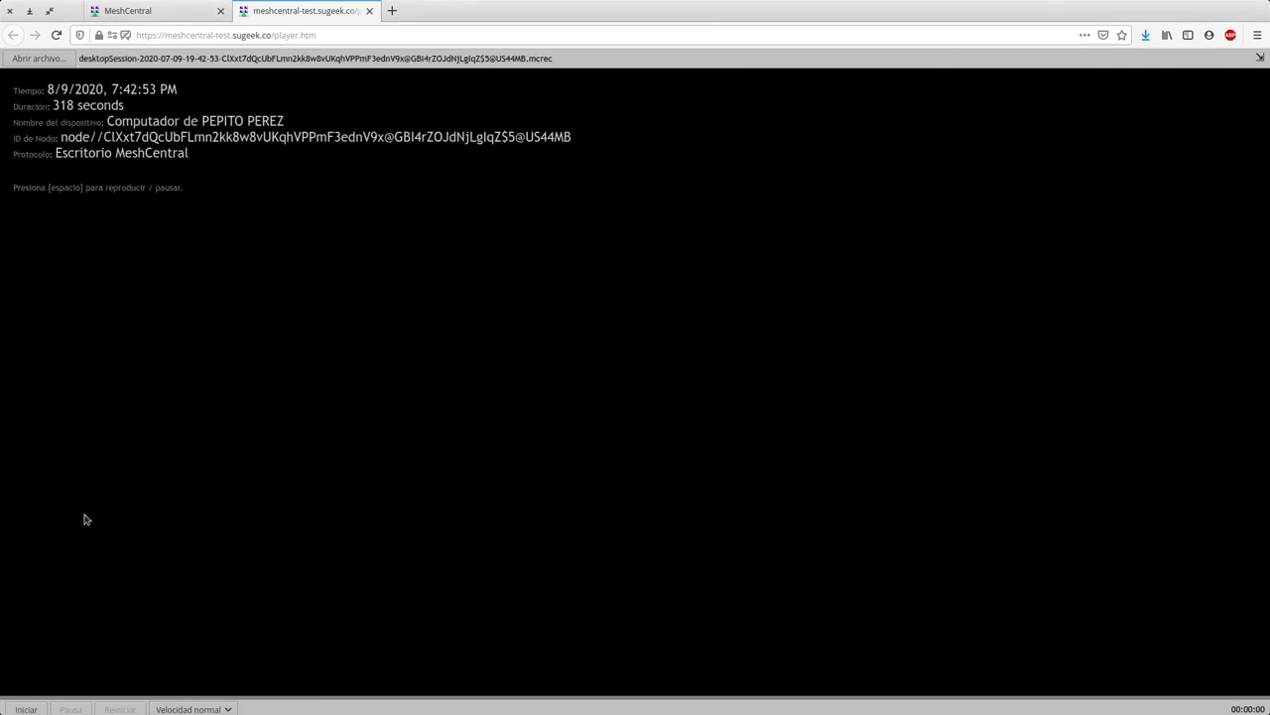
click(36, 707)
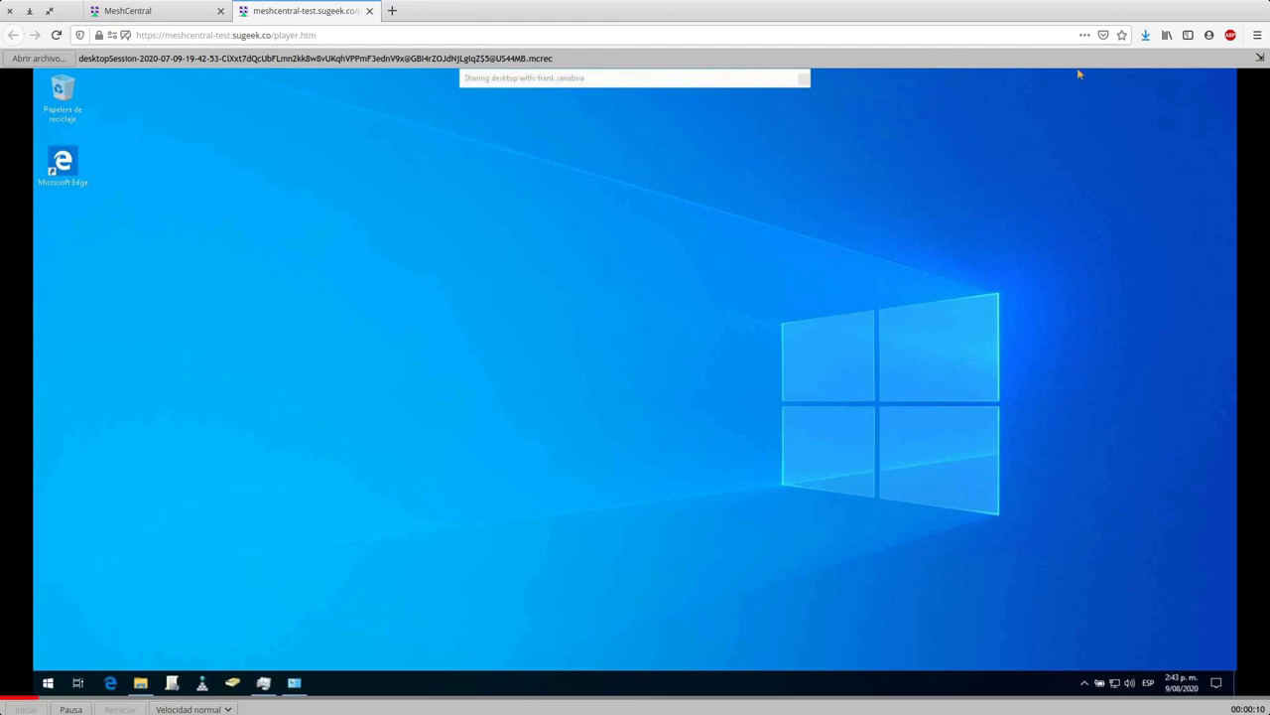
View the details of the 14:41:49 recording shared by two users in the recordings list
click(148, 11)
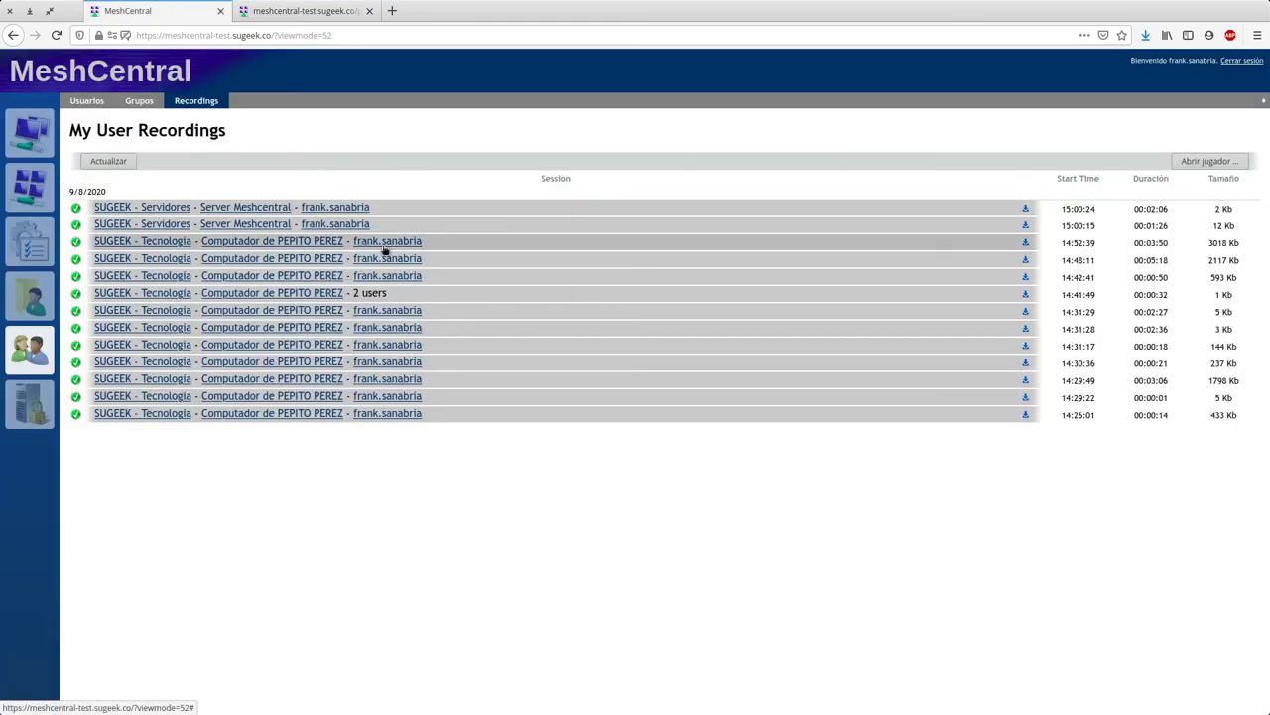
click(408, 294)
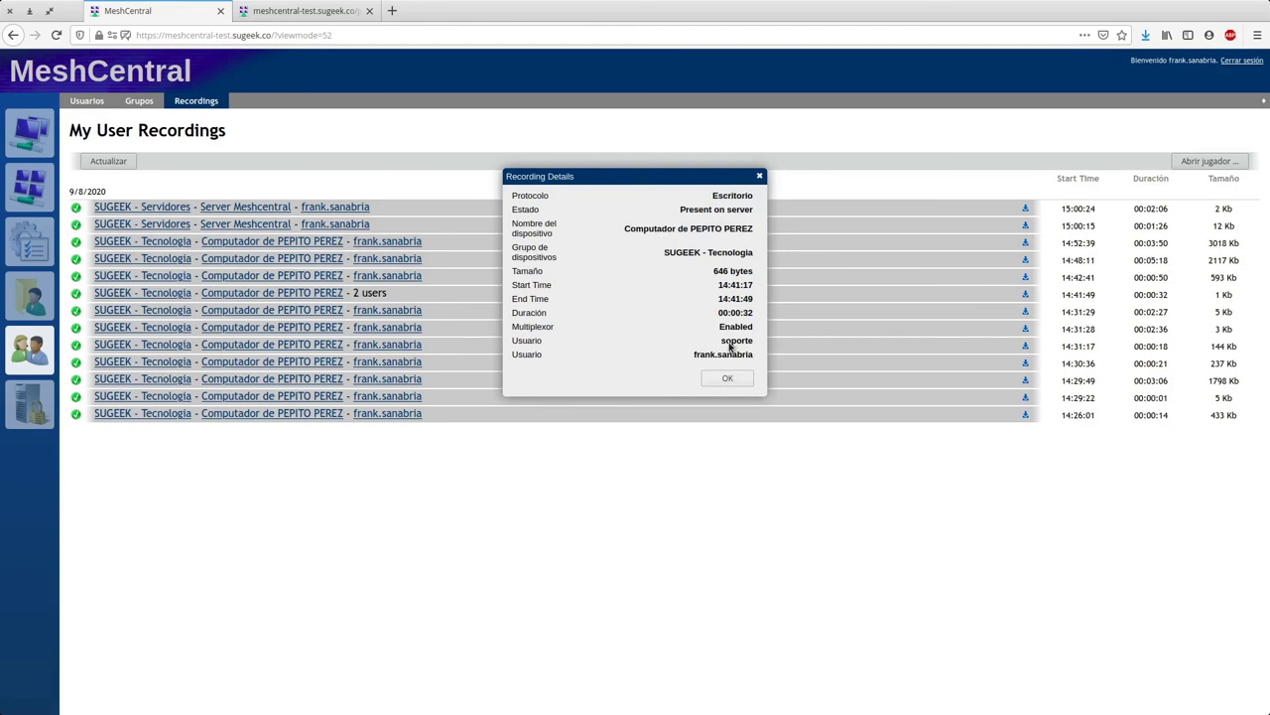
click(728, 378)
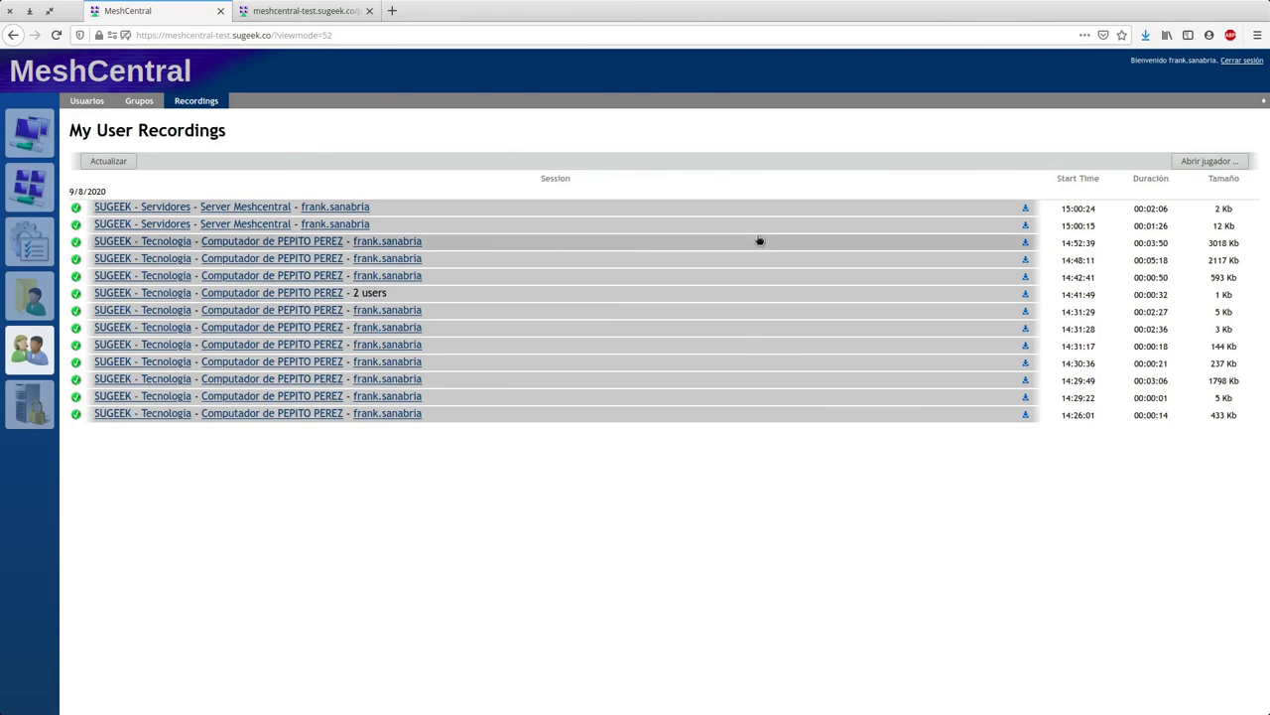
Watch the desktop recording at 4x playback speed and close the session player
click(322, 9)
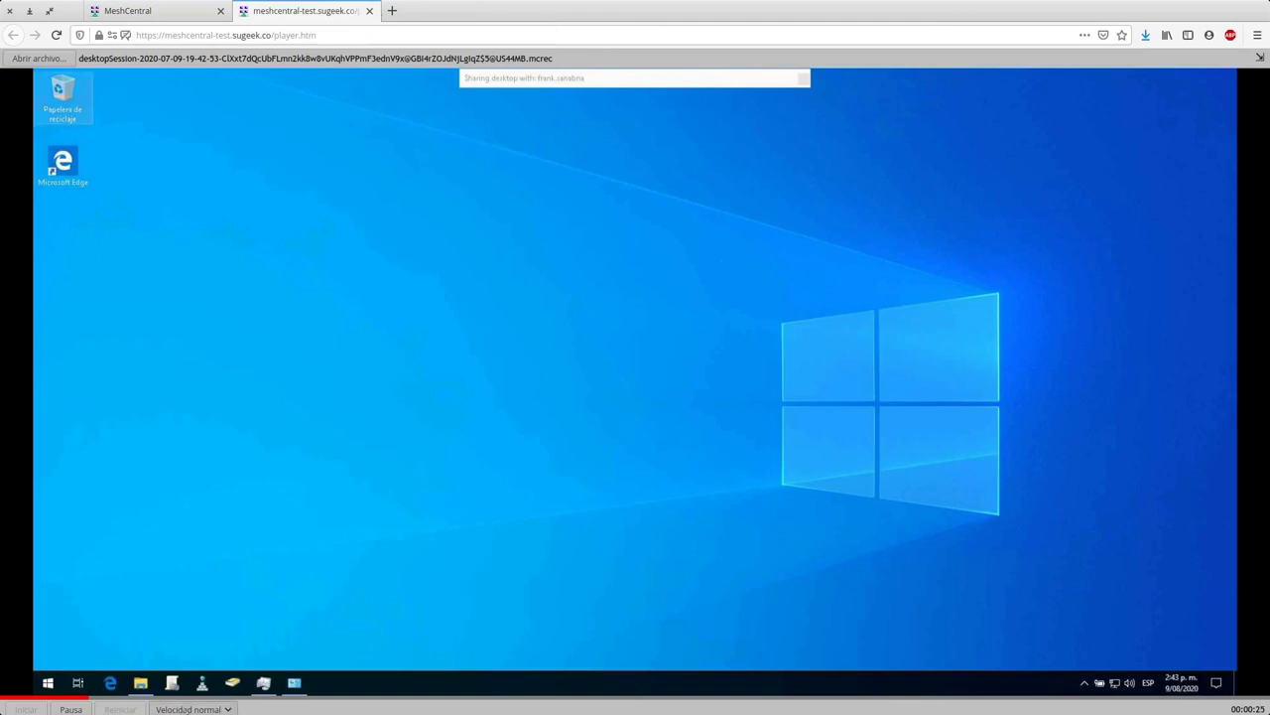
click(188, 708)
click(206, 676)
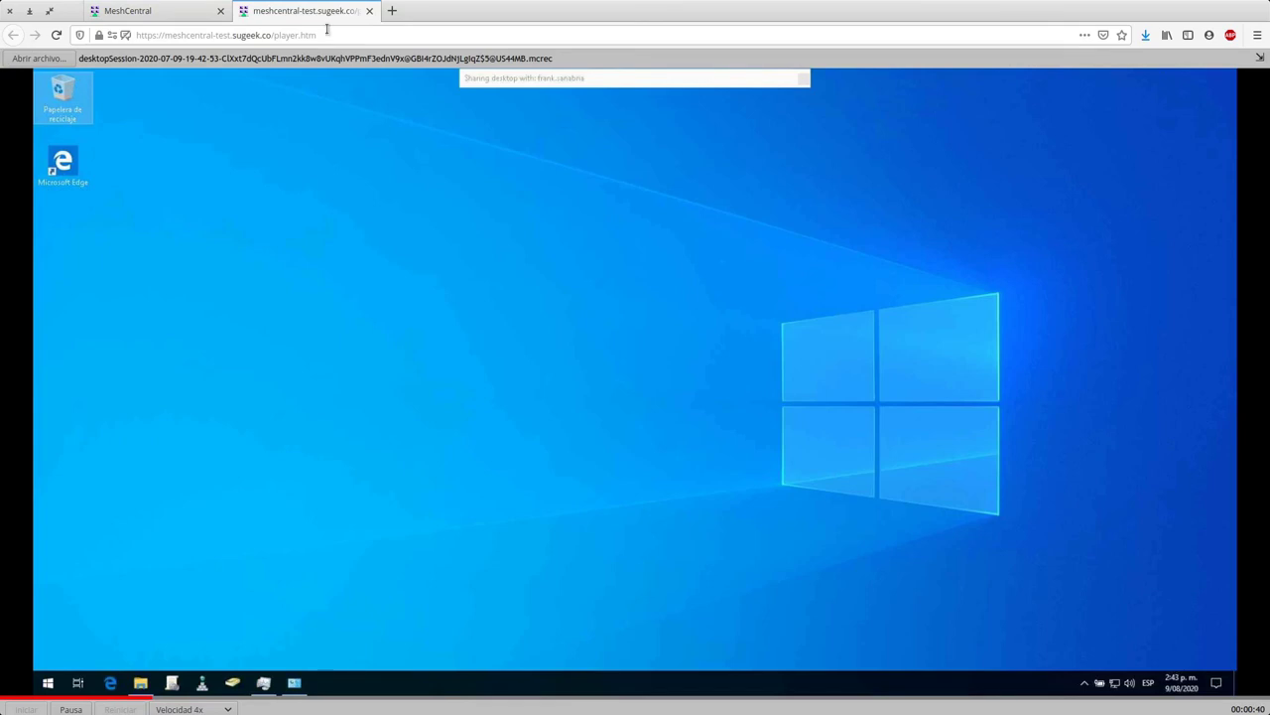
click(369, 10)
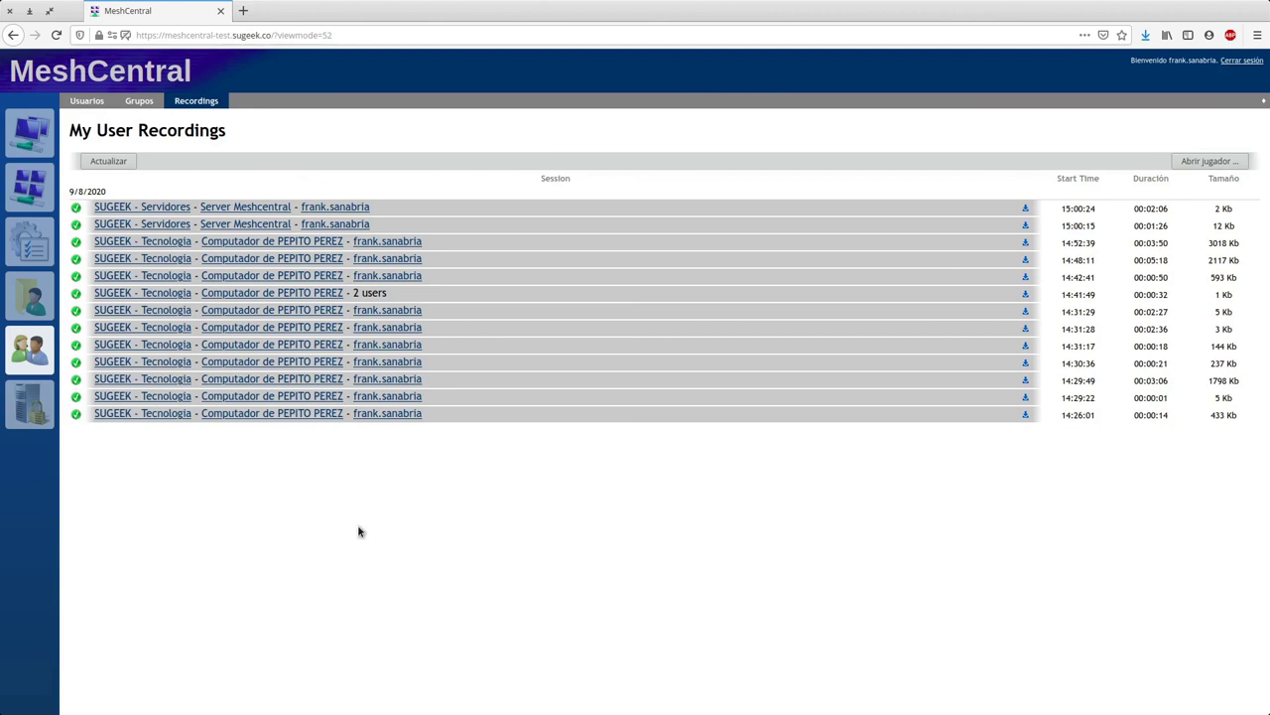
View the server's shared files, the events log and the account page in turn
click(29, 295)
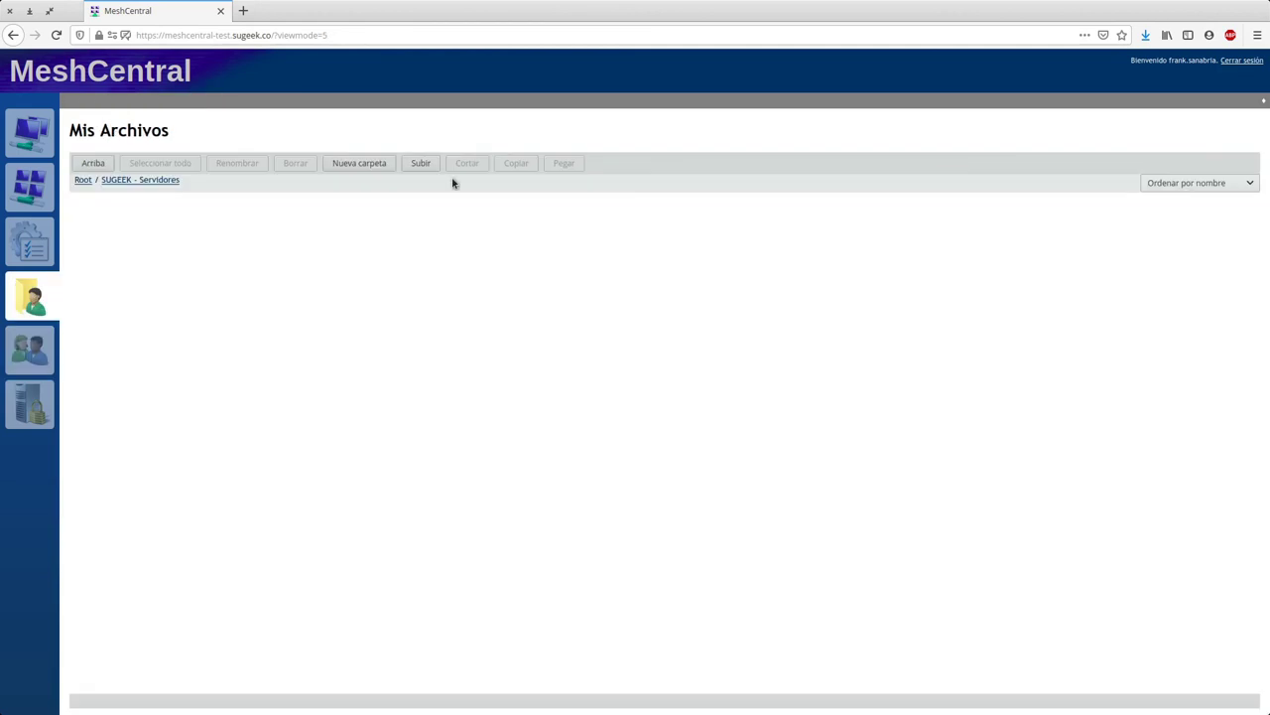
click(46, 230)
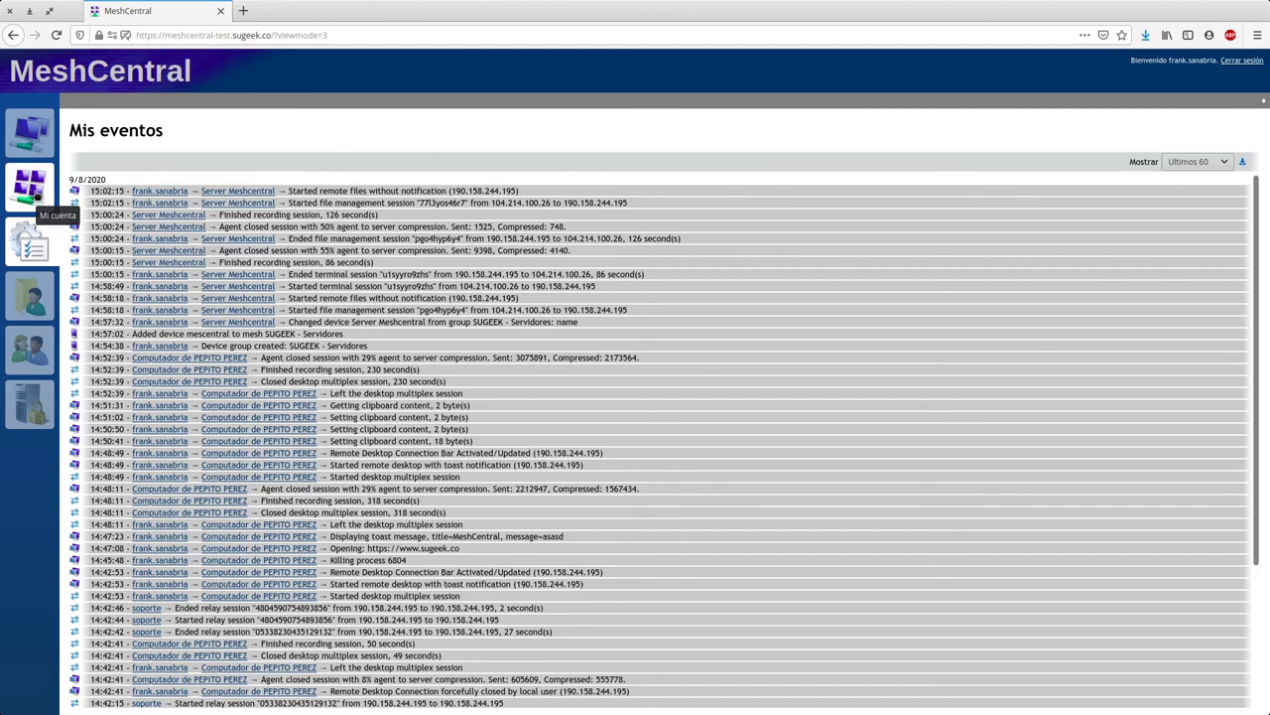
click(34, 191)
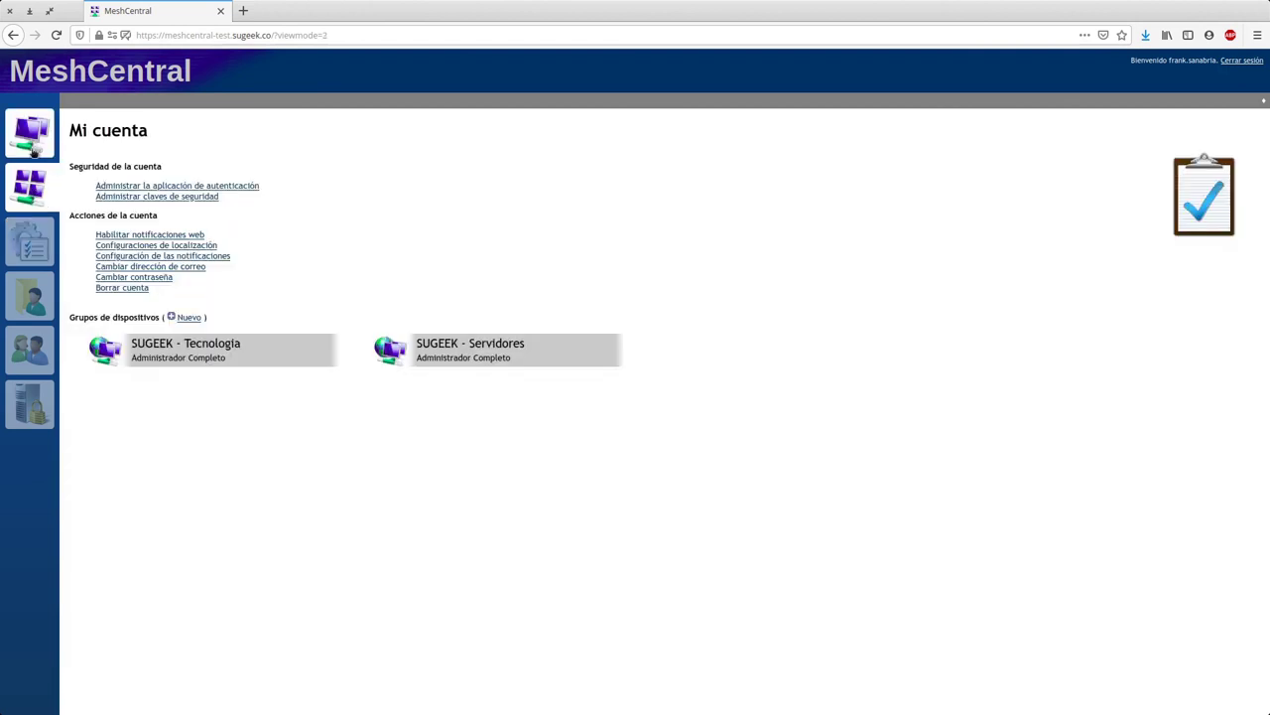
Look through the devices, account, events, files, users and server sections of the console in turn
click(31, 133)
click(29, 187)
click(30, 241)
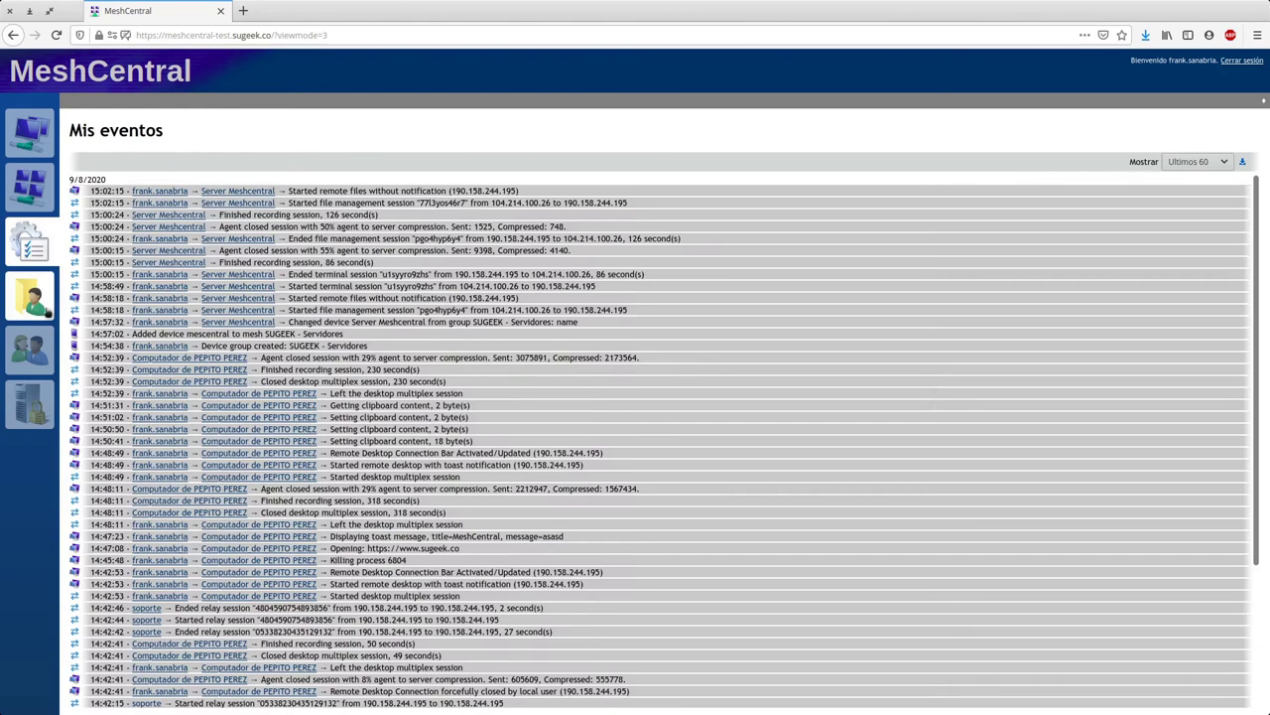
click(29, 296)
click(30, 402)
click(30, 241)
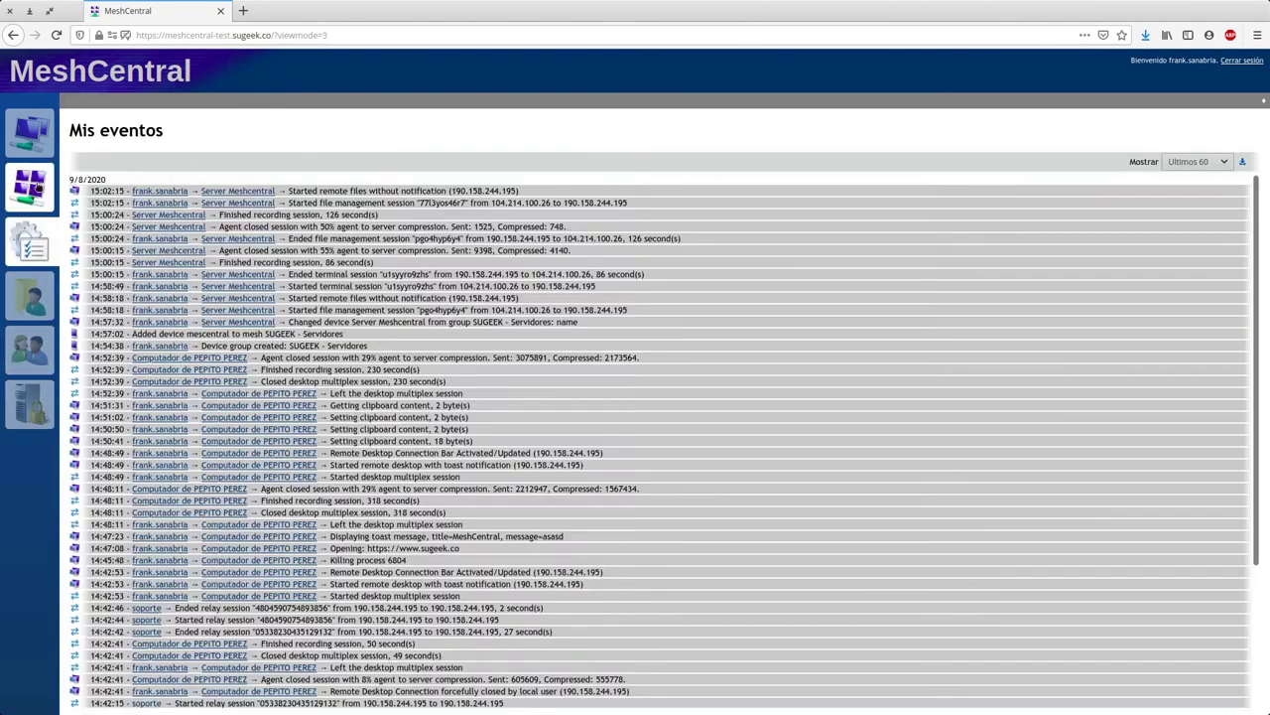
click(29, 133)
click(29, 187)
click(29, 242)
click(30, 296)
click(30, 347)
click(30, 402)
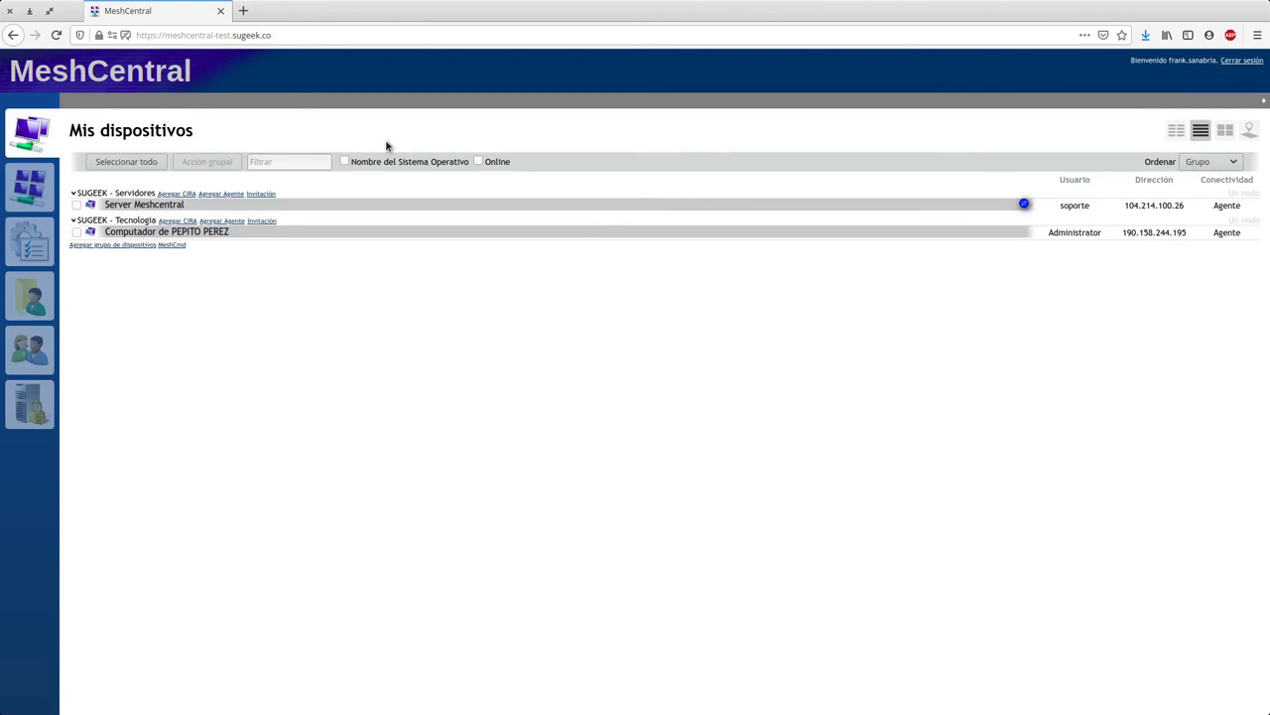
Switch to Telegram to show the SuGE3K - Comunidad group chat, and return to MeshCentral
mouse_move(1, 1)
key(Escape)
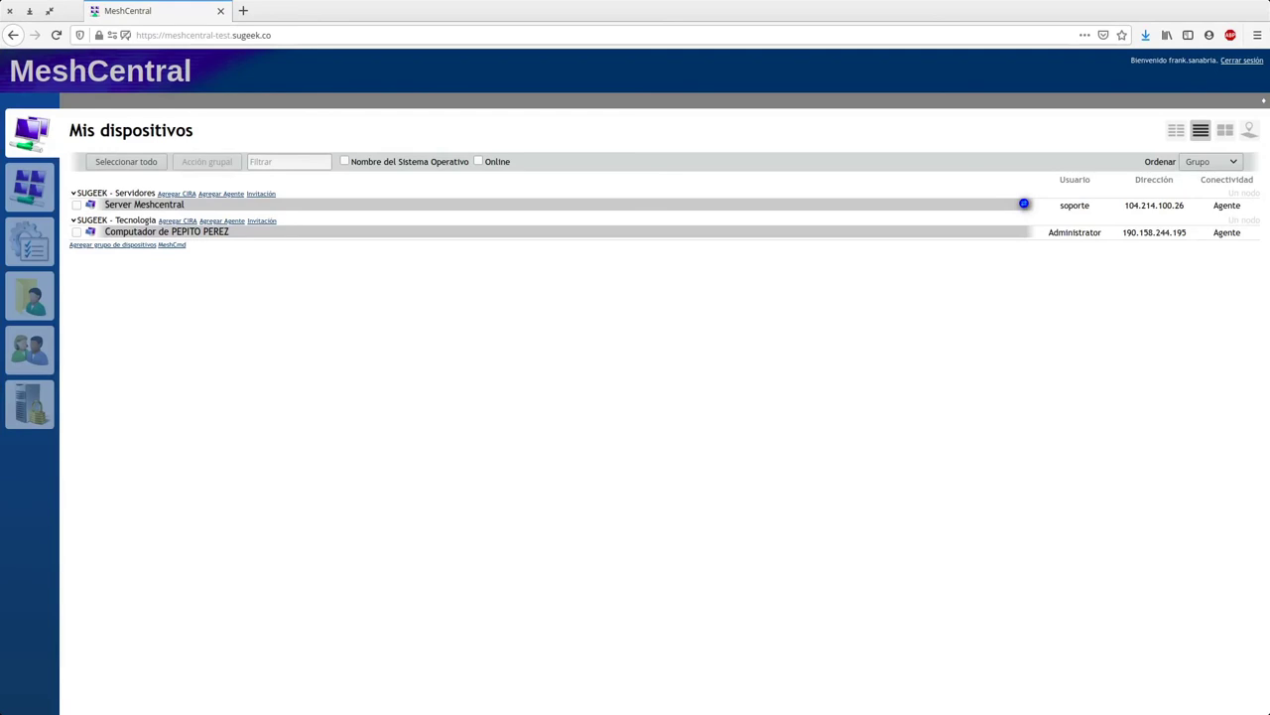
key(alt+Tab)
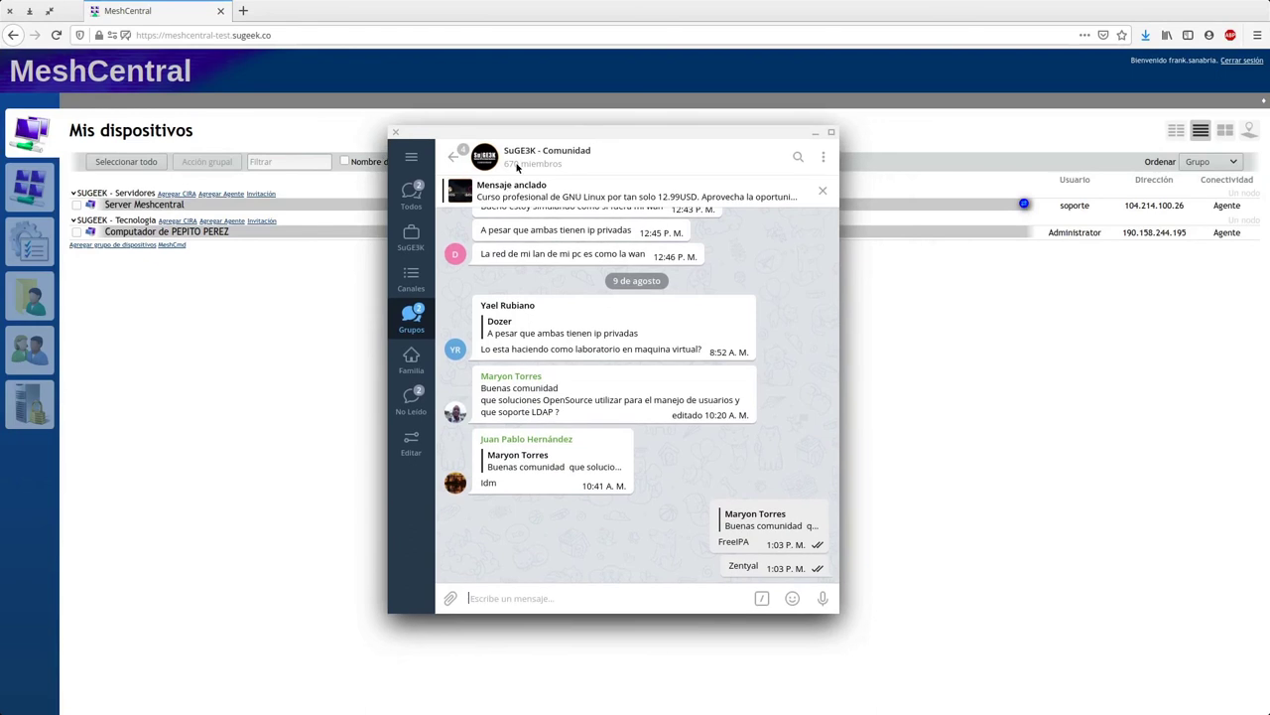
key(alt+Tab)
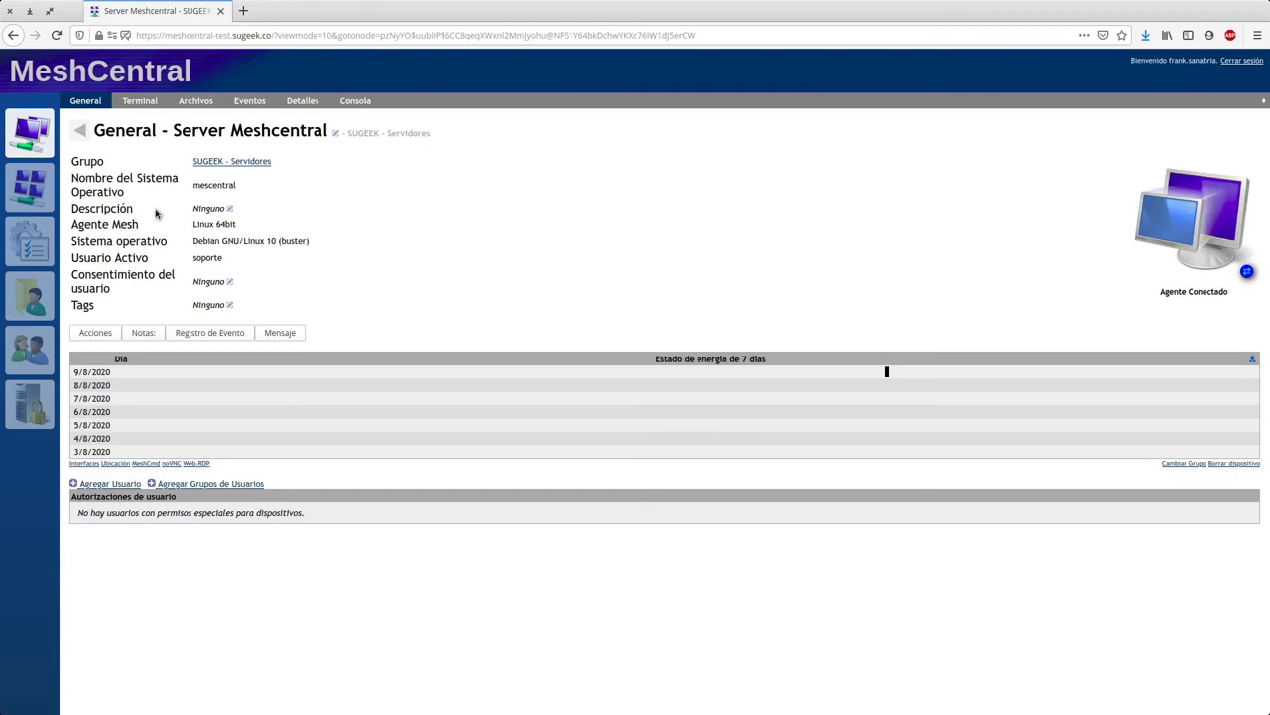
View the general information of the Server Meshcentral device and return to the device list
click(172, 105)
click(89, 161)
click(84, 101)
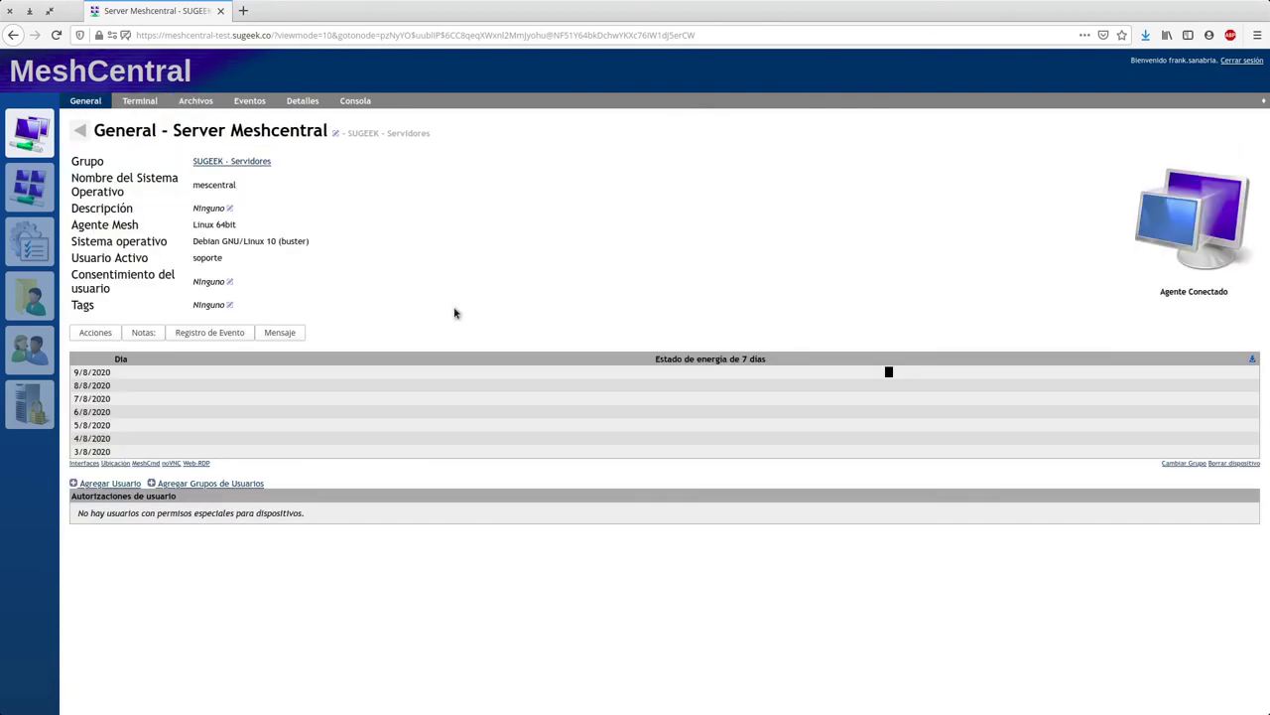
click(80, 130)
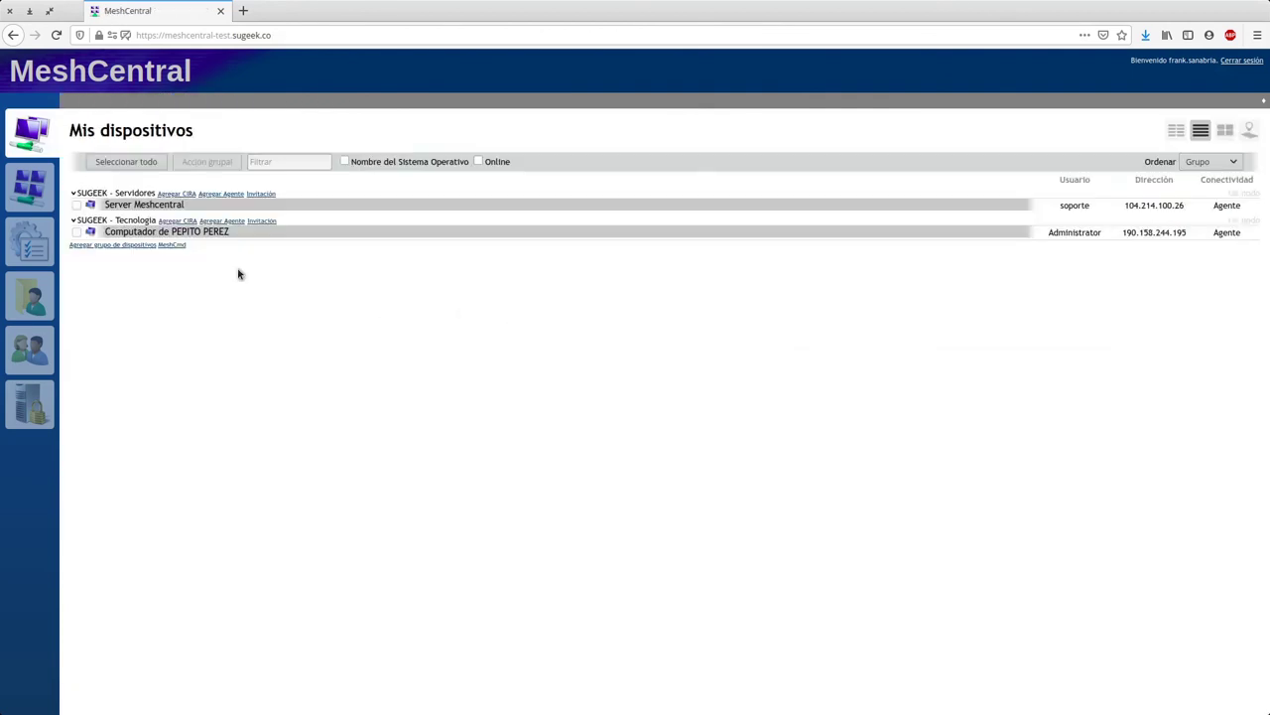